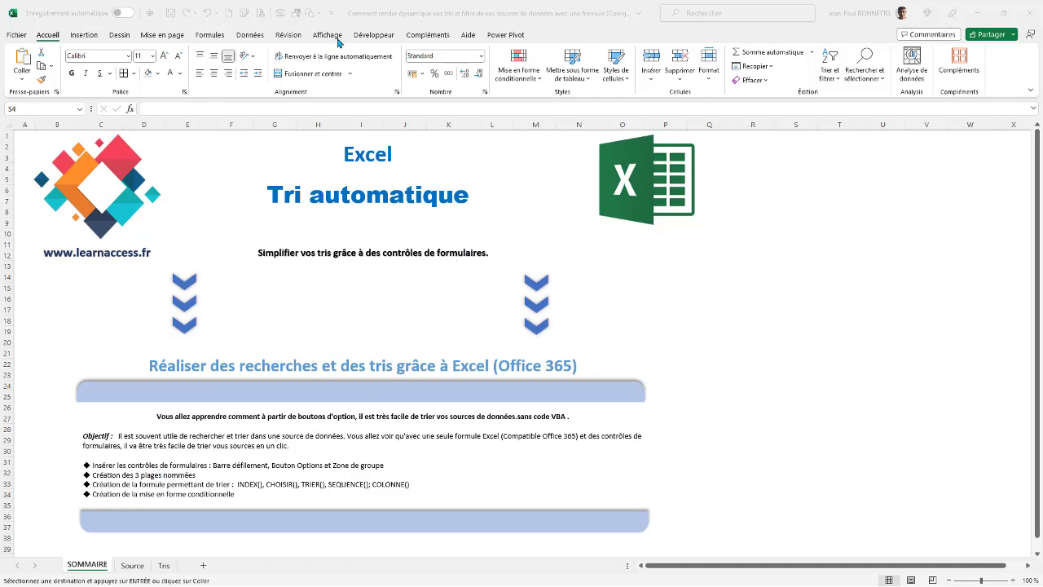
Show the Développeur tab, look over the Insérer form controls, and go to the Source sheet.
click(374, 35)
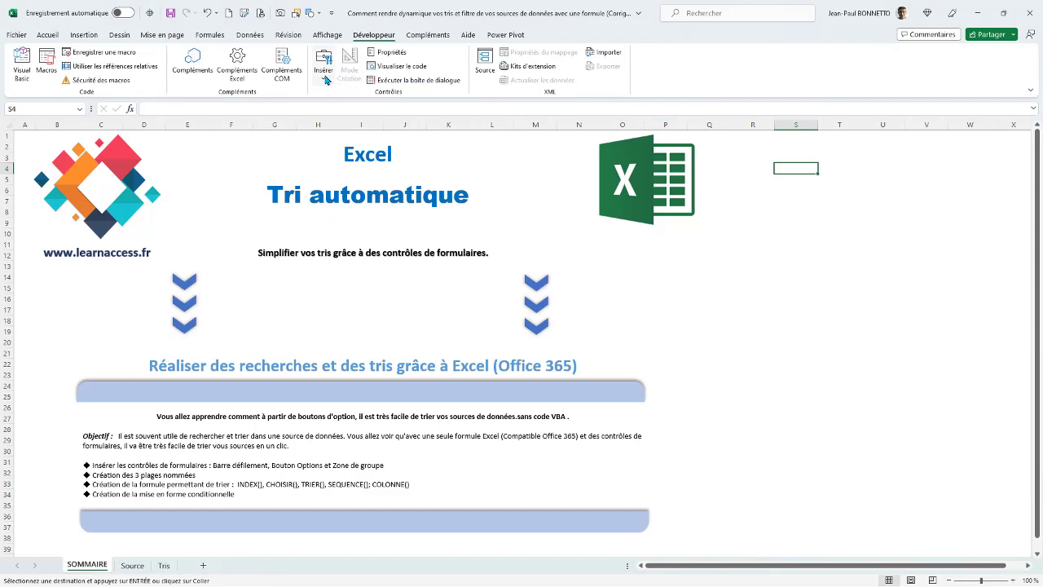
click(323, 71)
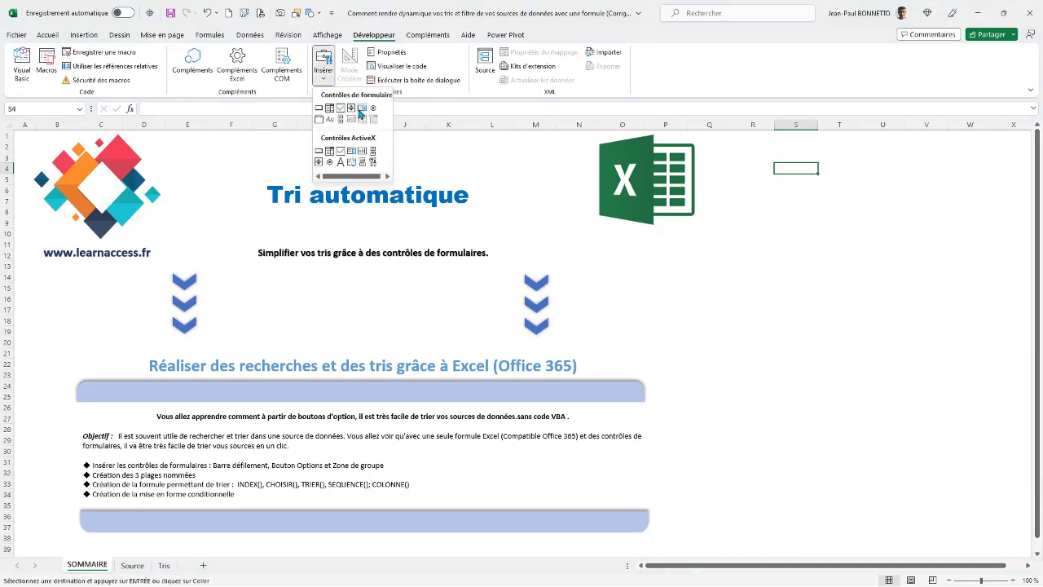
click(342, 109)
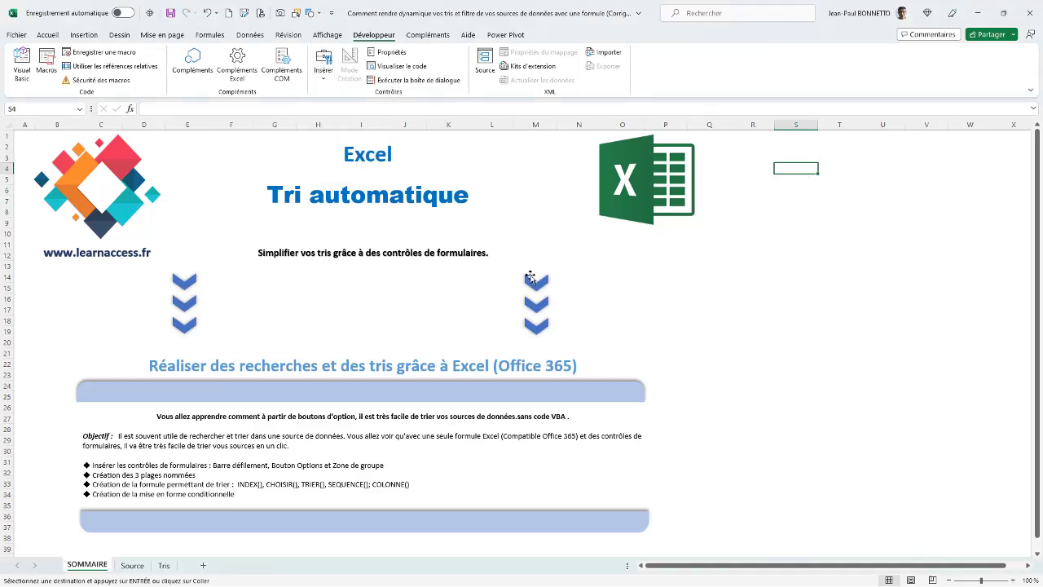
click(130, 570)
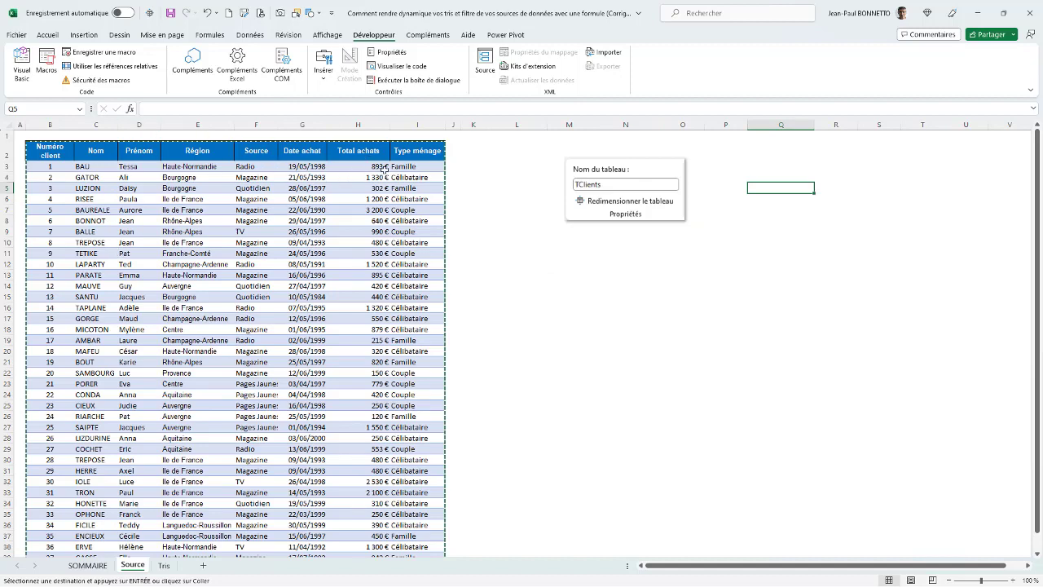
Switch to the Tris sheet to view the finished sorted ten-client example.
click(164, 567)
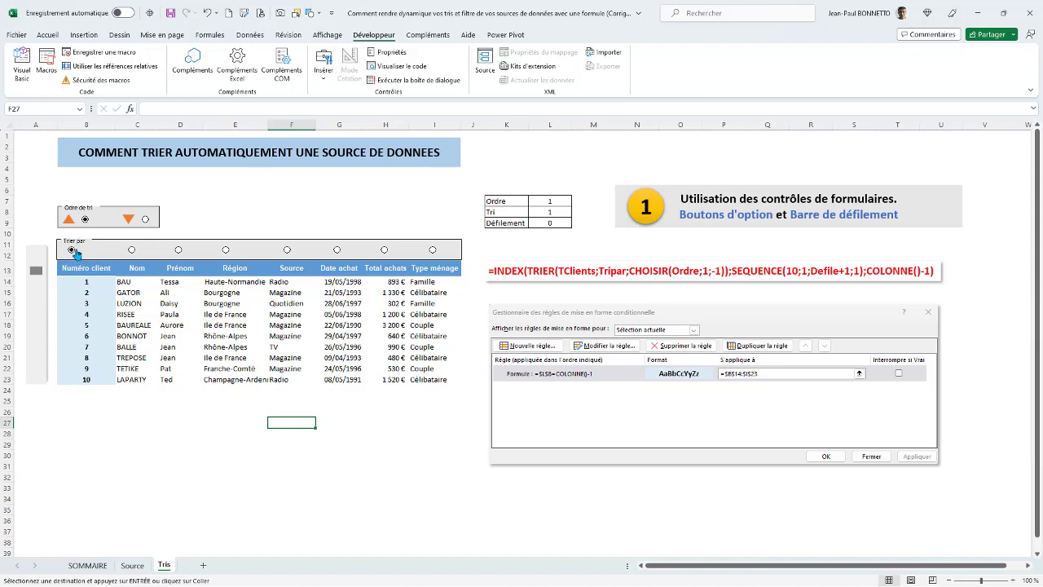
click(132, 251)
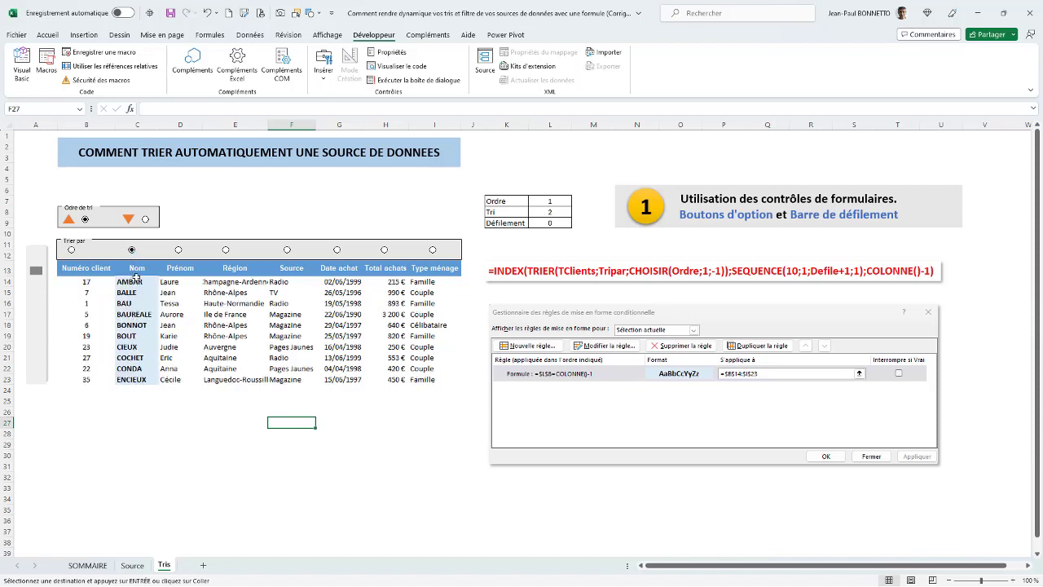
click(179, 251)
click(336, 249)
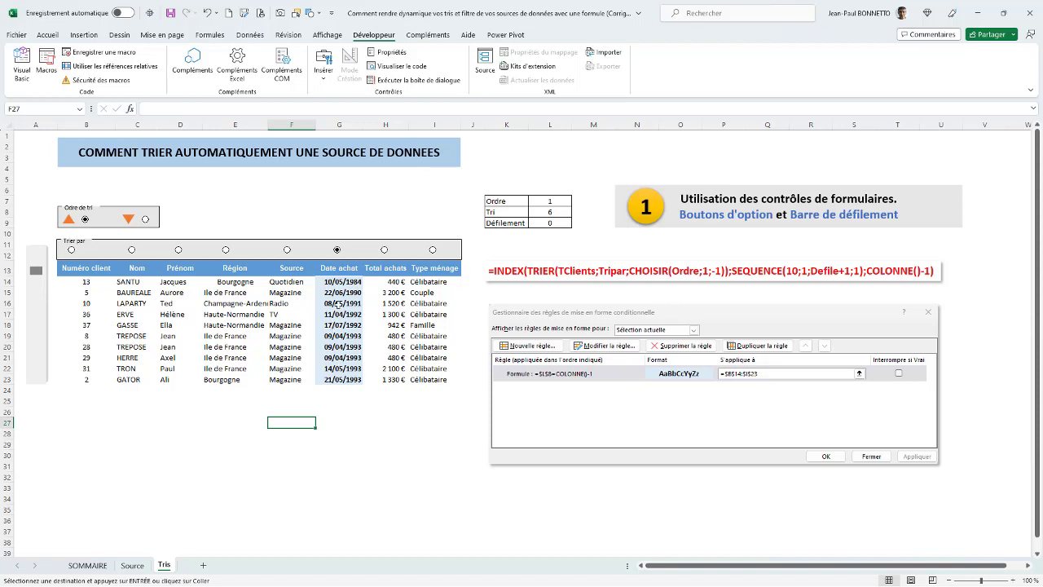
click(145, 219)
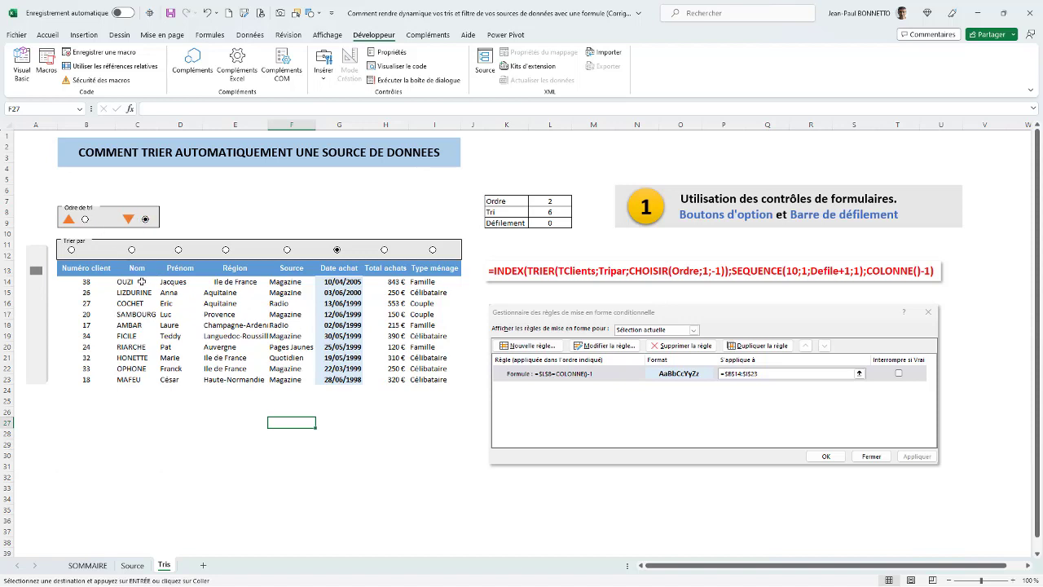
click(131, 251)
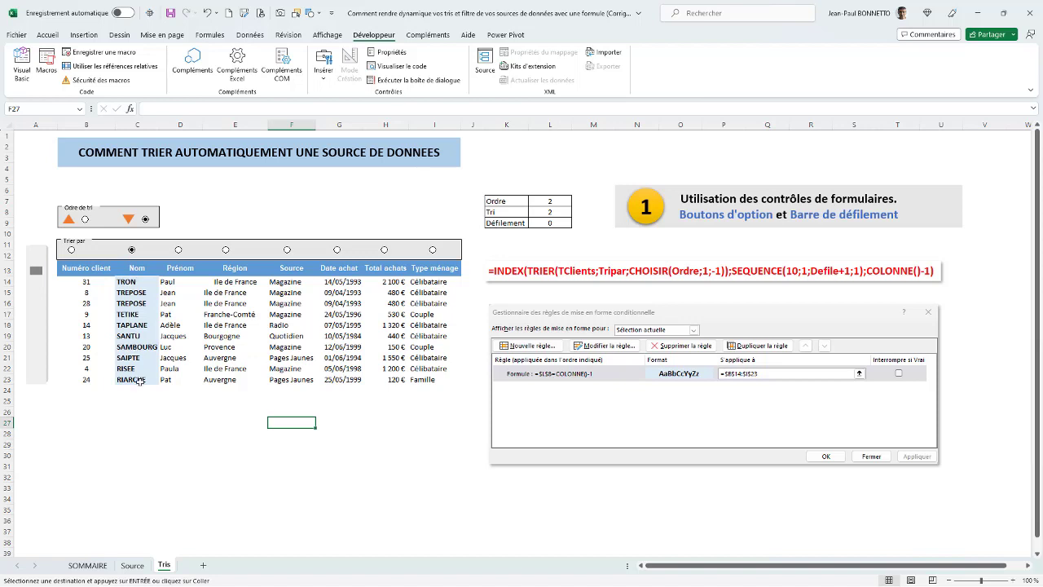
click(84, 219)
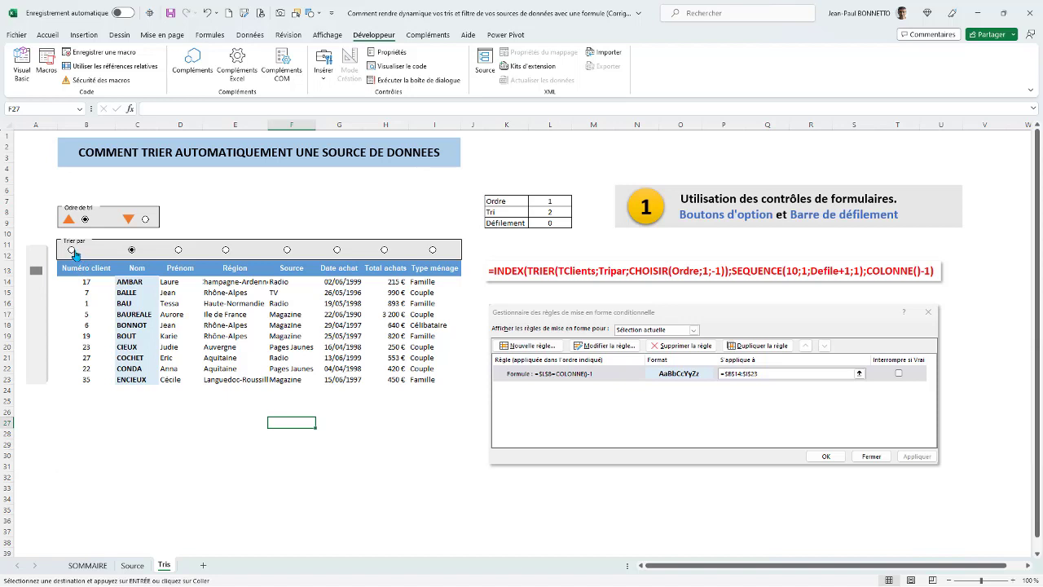
click(72, 251)
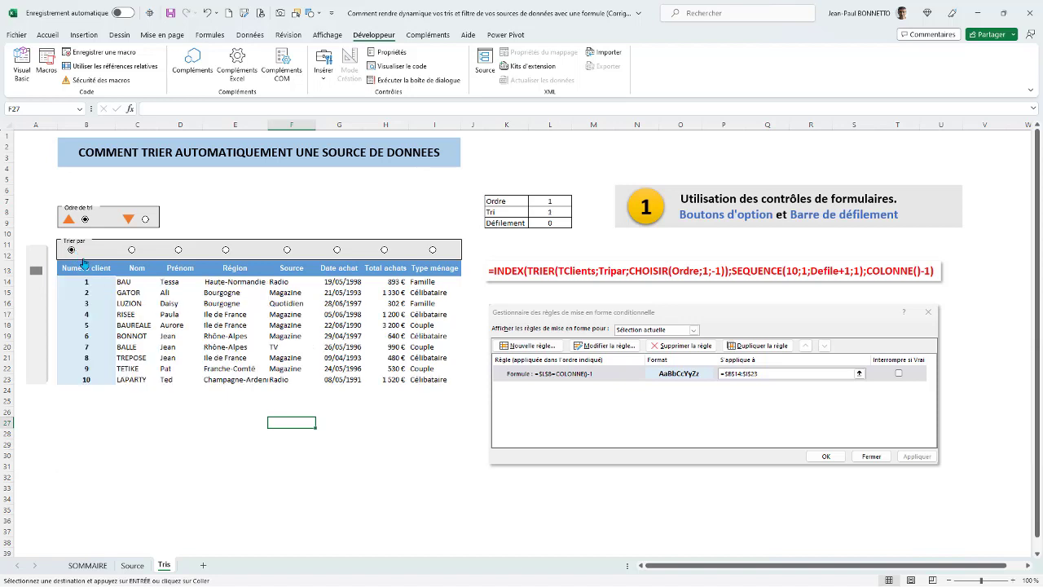
click(145, 220)
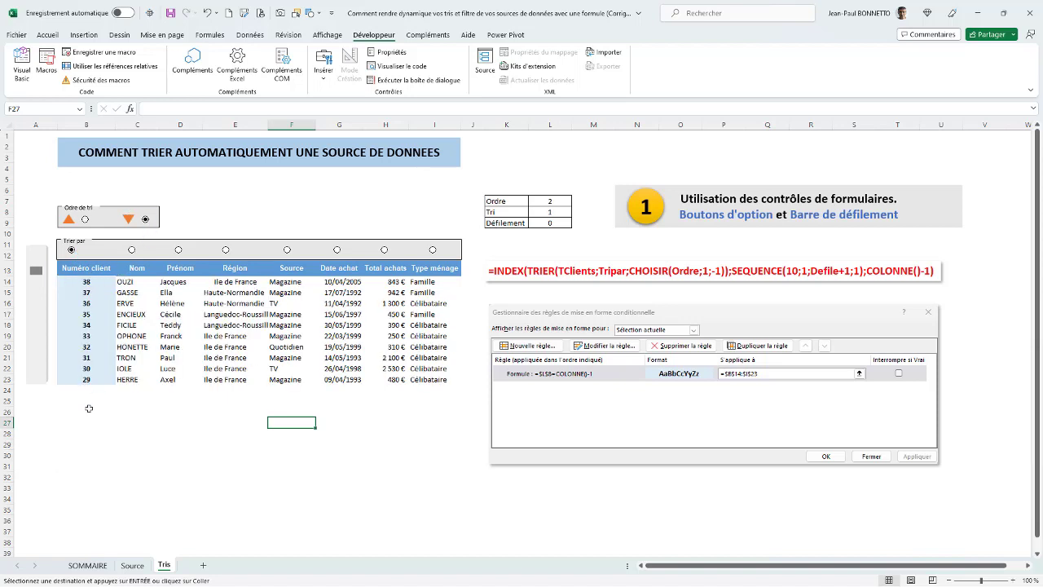
click(84, 220)
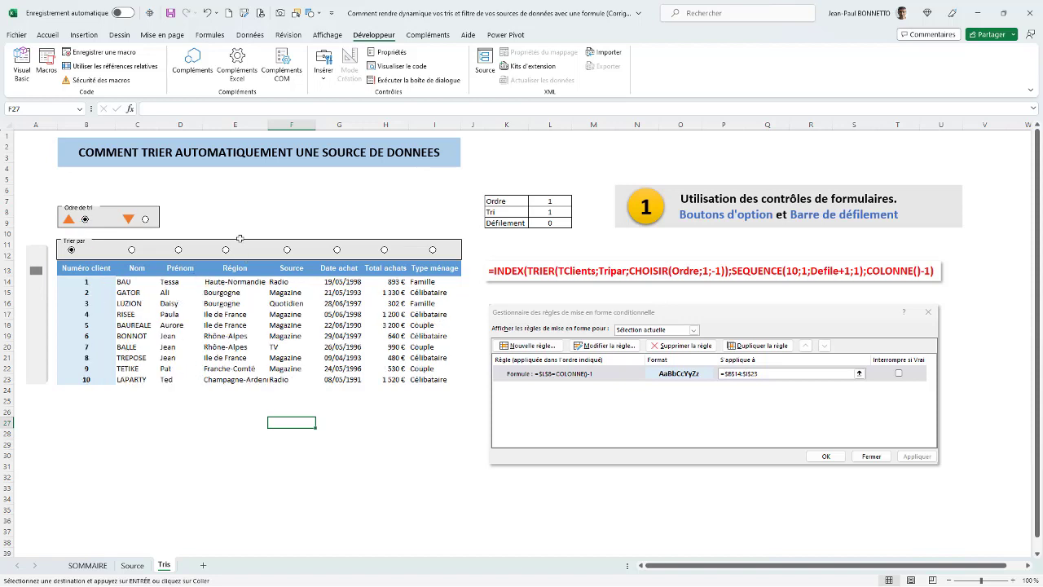
Restore the window and maximize the Classeur2 workbook showing the client table.
double_click(446, 15)
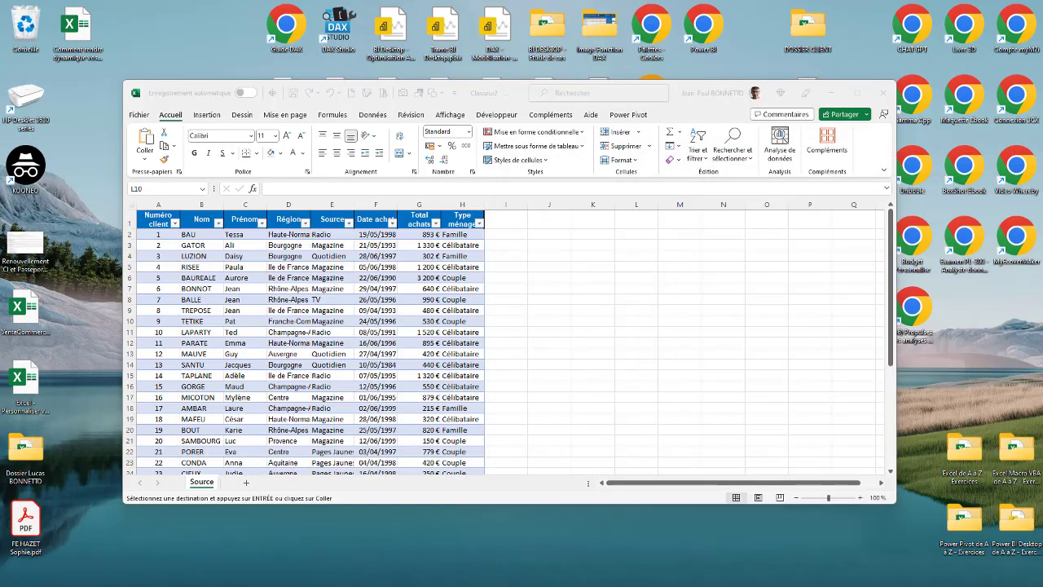
click(856, 94)
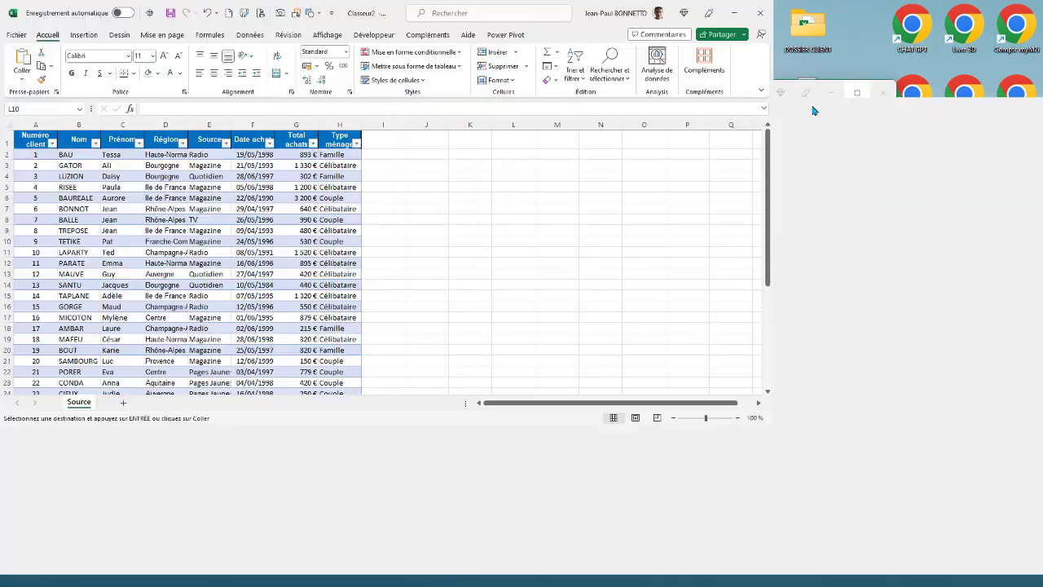
click(426, 176)
drag(122, 176, 72, 178)
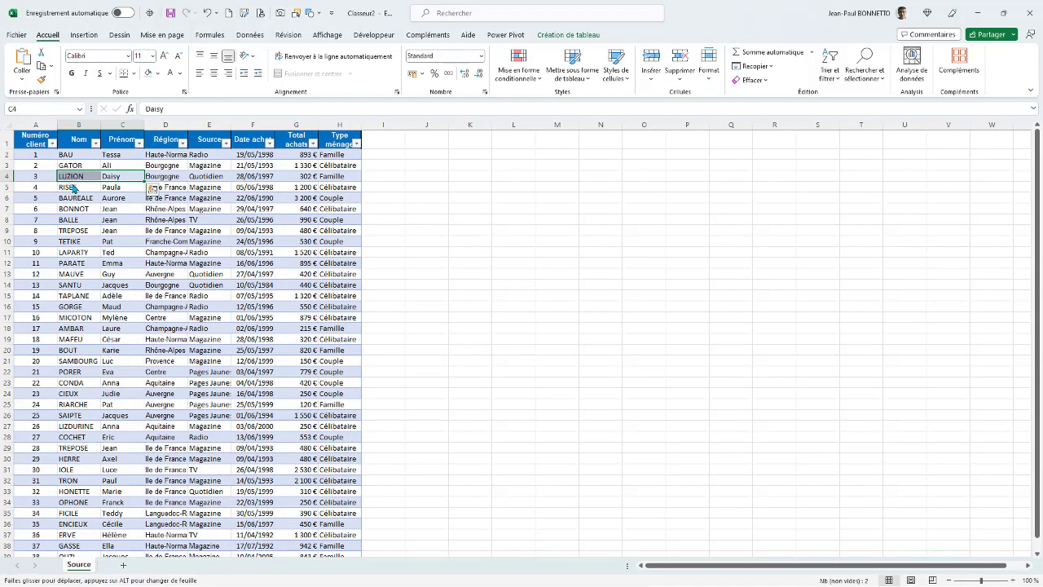
key(ctrl+c)
click(95, 220)
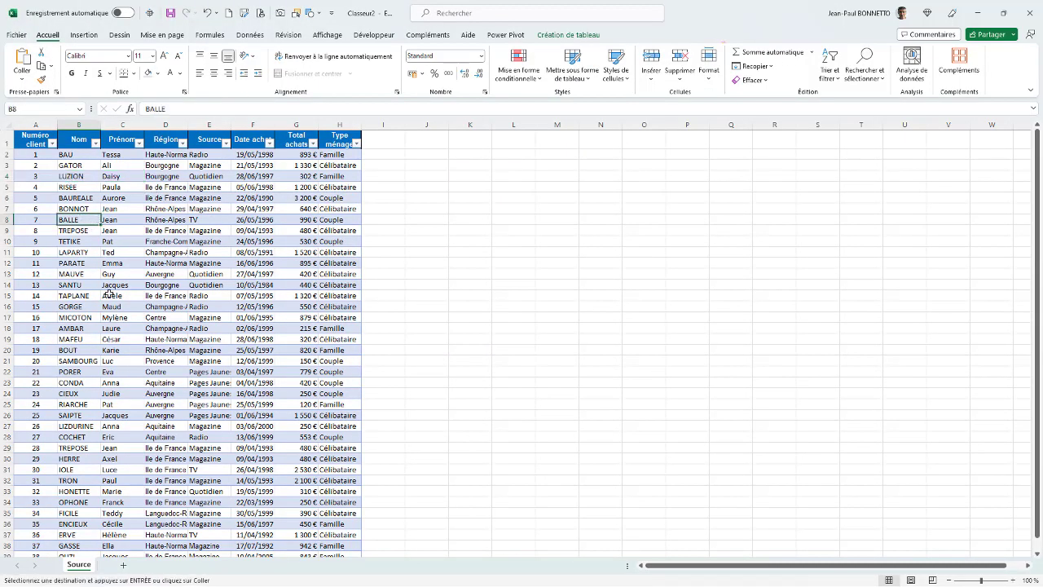
scroll(50, 199, down, 6)
scroll(54, 208, up, 6)
Confirm the client table is named TClients in Création de tableau, then add a blank sheet.
click(143, 186)
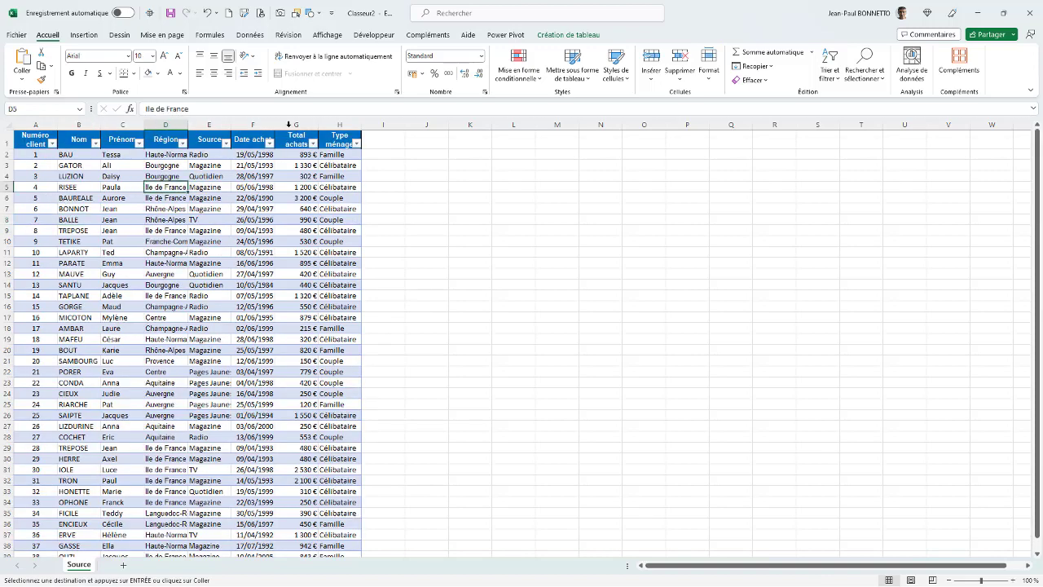
click(567, 35)
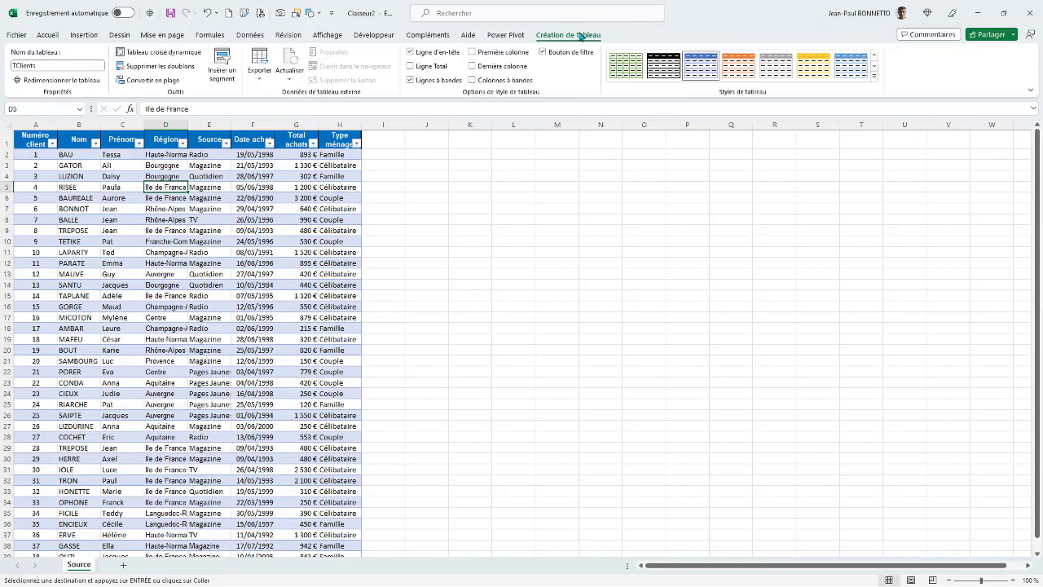
click(297, 158)
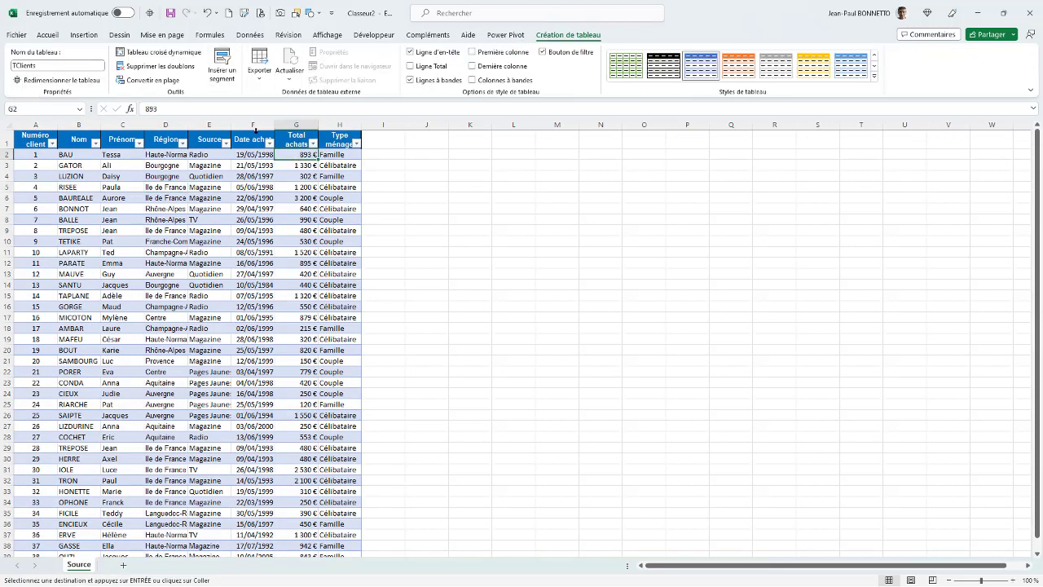
click(58, 67)
click(456, 200)
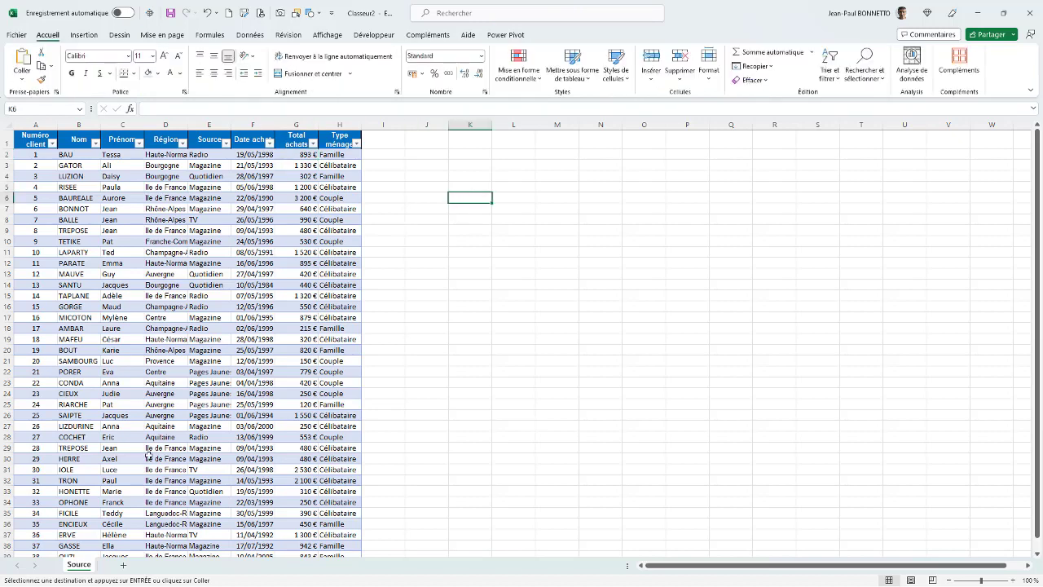
click(124, 568)
Rename the new sheet to TRIS.
double_click(115, 567)
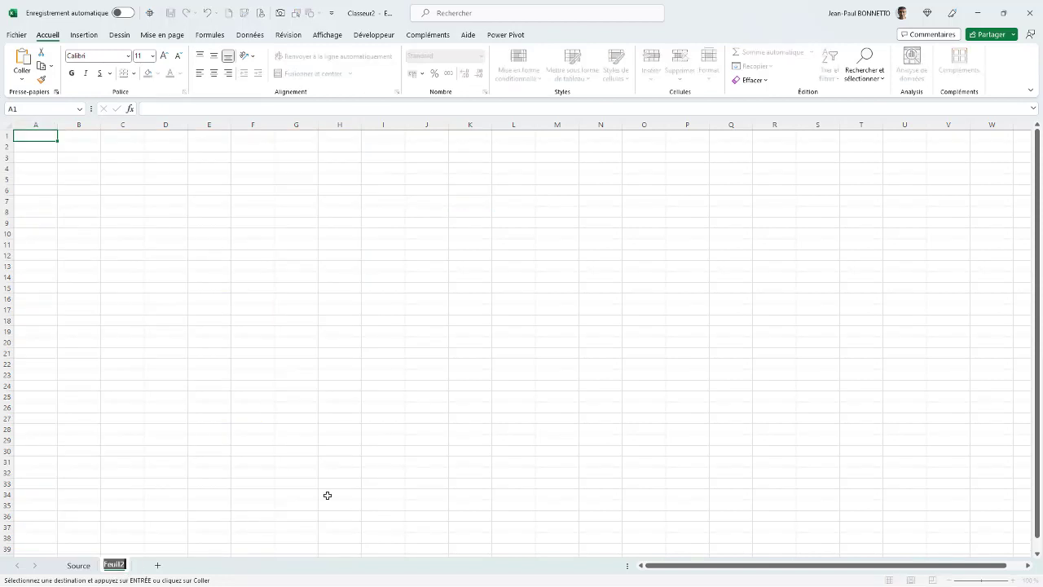
text(TRIS)
click(286, 345)
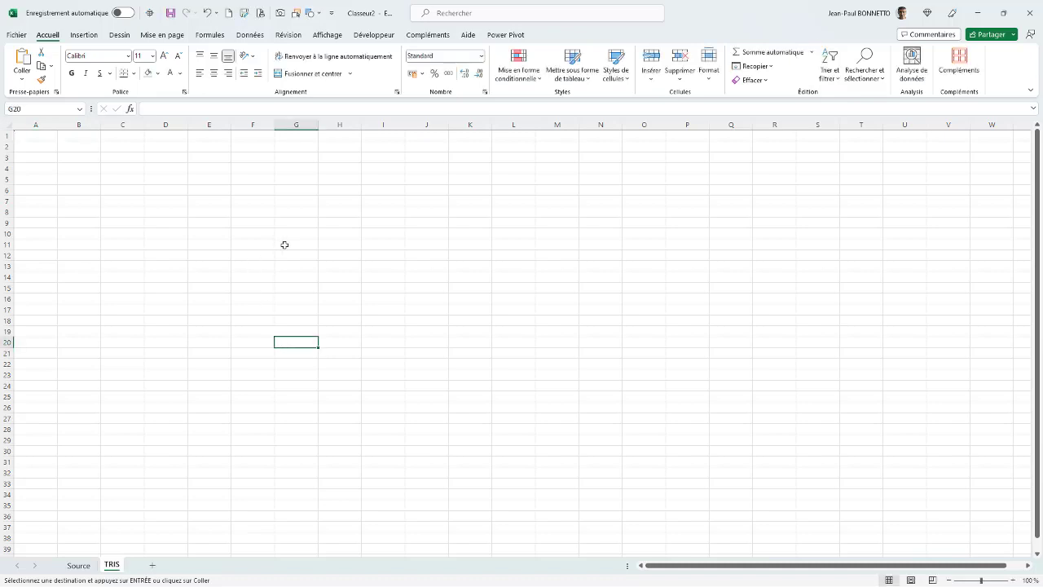
Select the Source table's header row A1:H1.
click(80, 565)
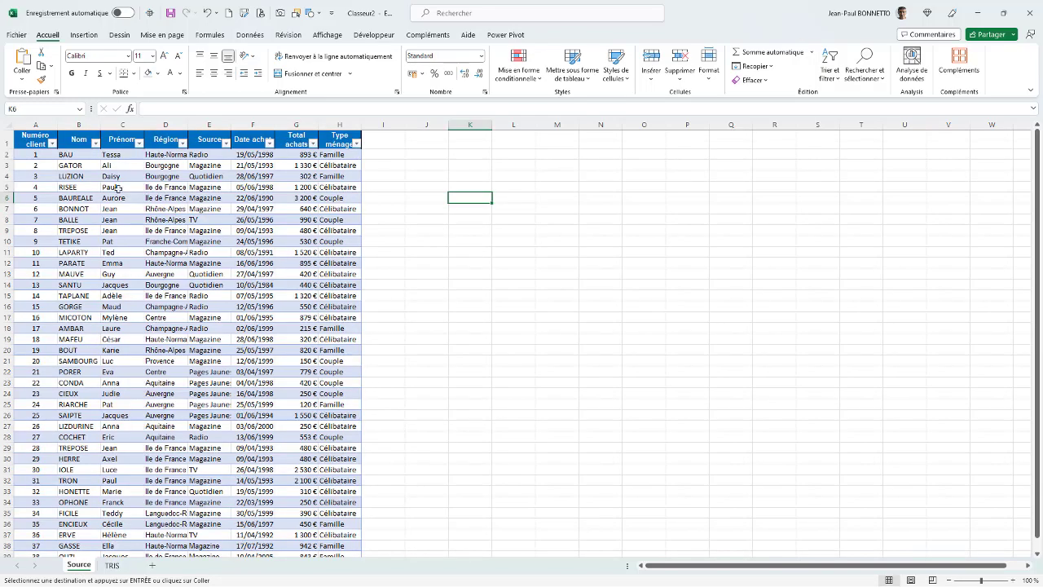
click(26, 138)
drag(60, 139, 331, 138)
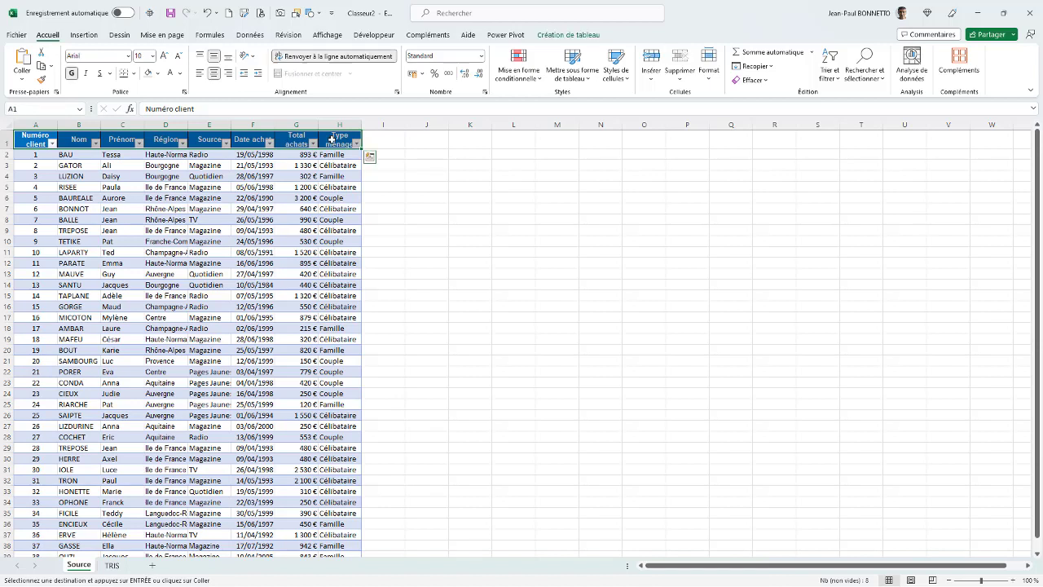
Paste the header row into TRIS B13:I13 and give it a medium-blue fill with no borders.
click(117, 565)
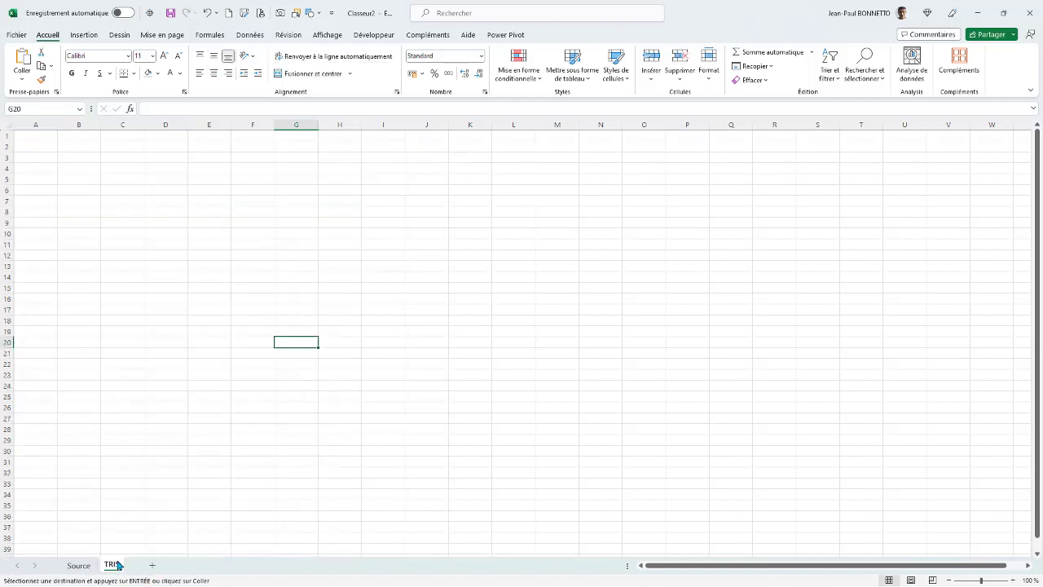
click(86, 266)
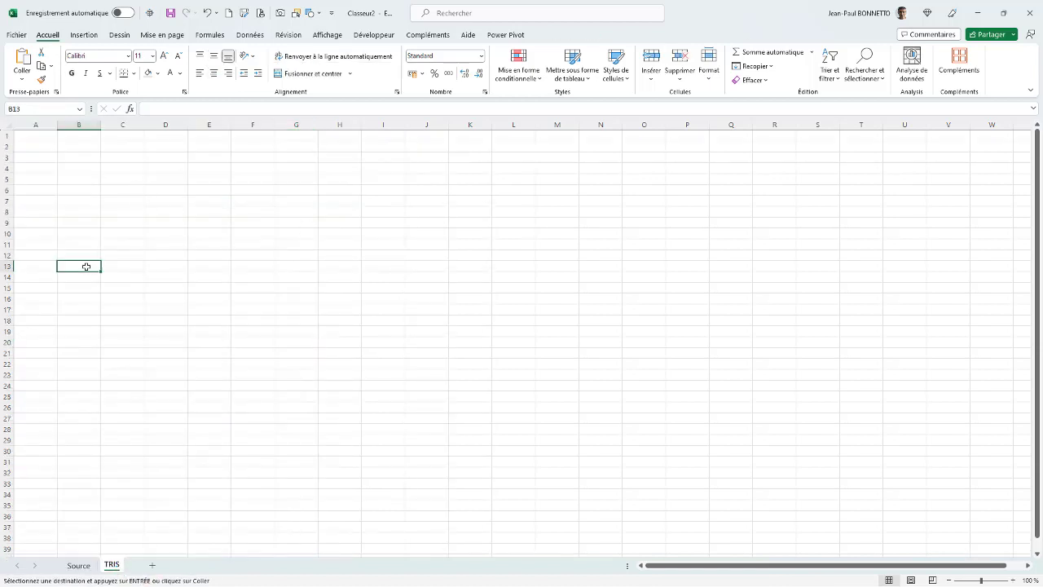
key(ctrl+v)
click(119, 204)
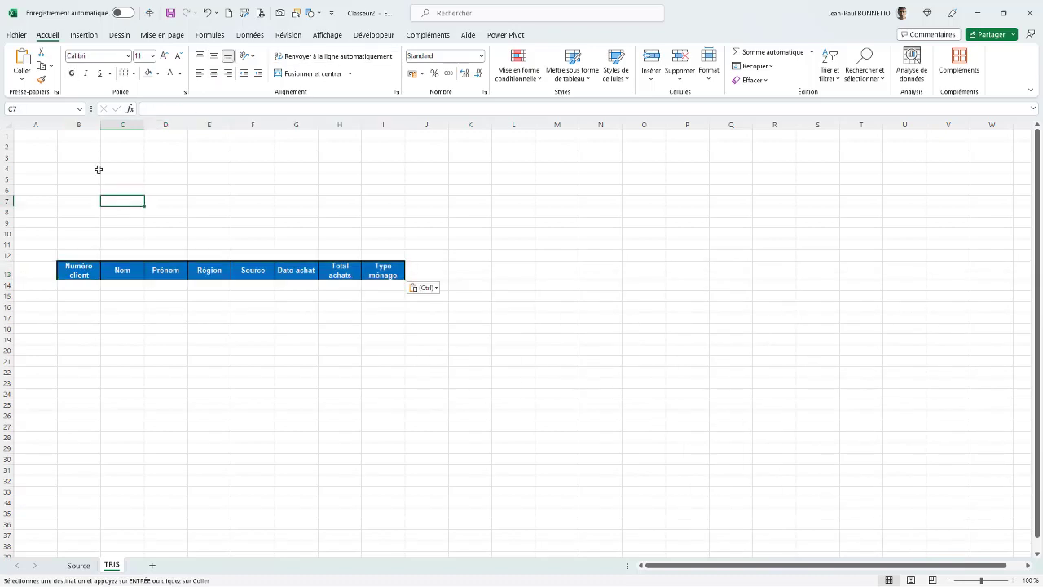
click(98, 169)
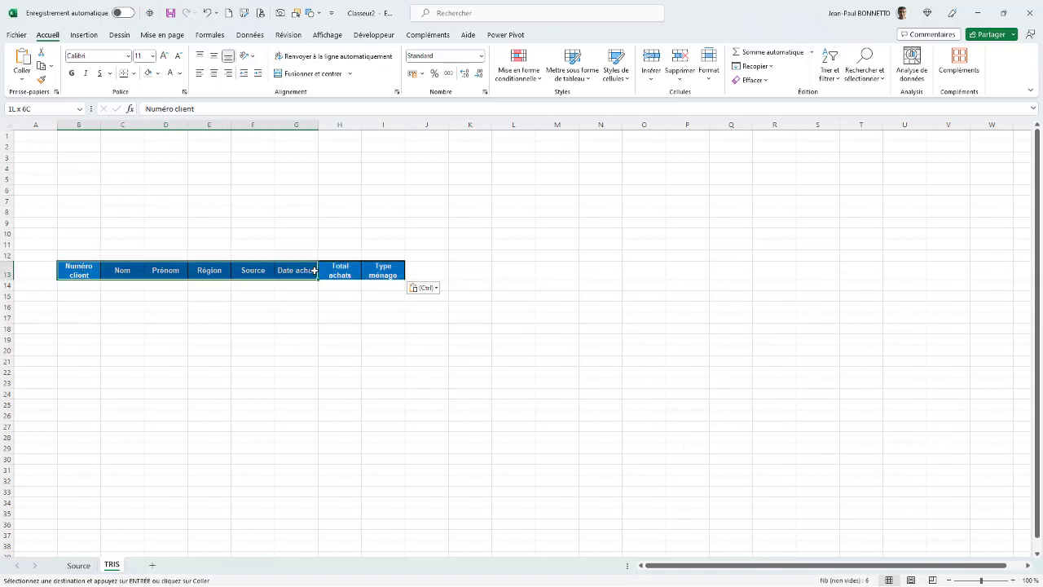
drag(77, 269, 383, 269)
click(135, 73)
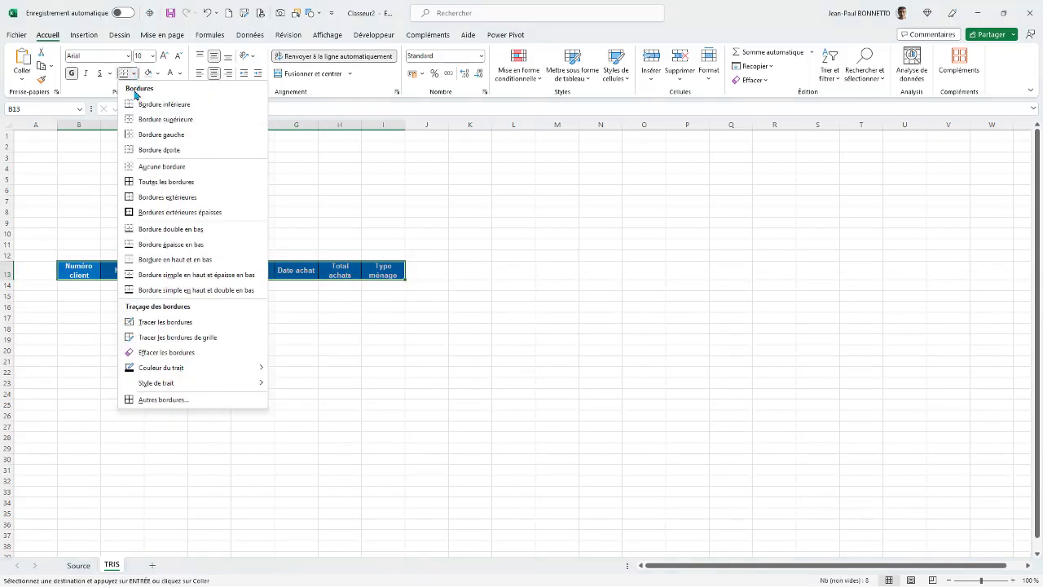
click(145, 167)
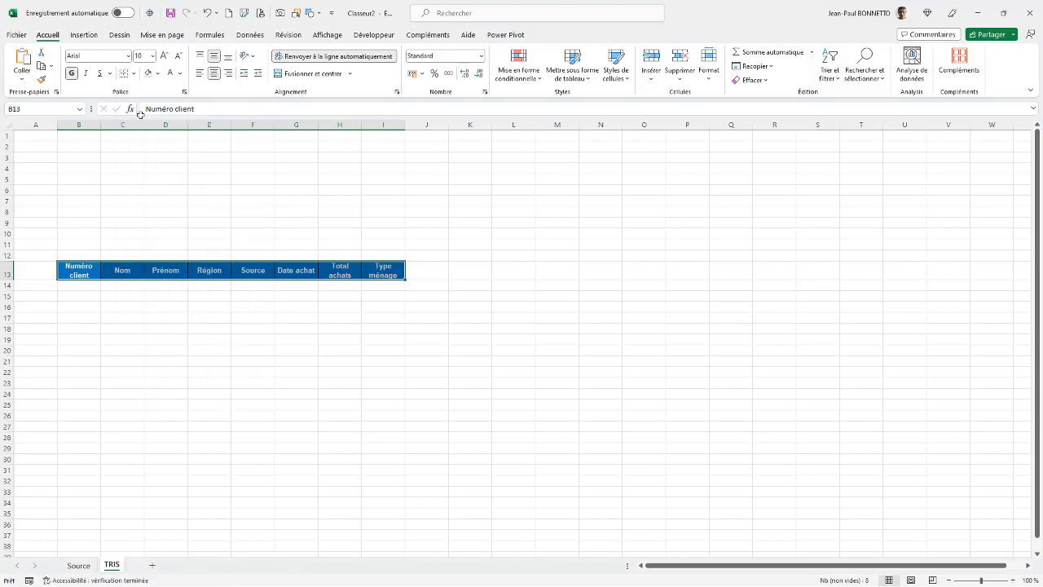
click(158, 74)
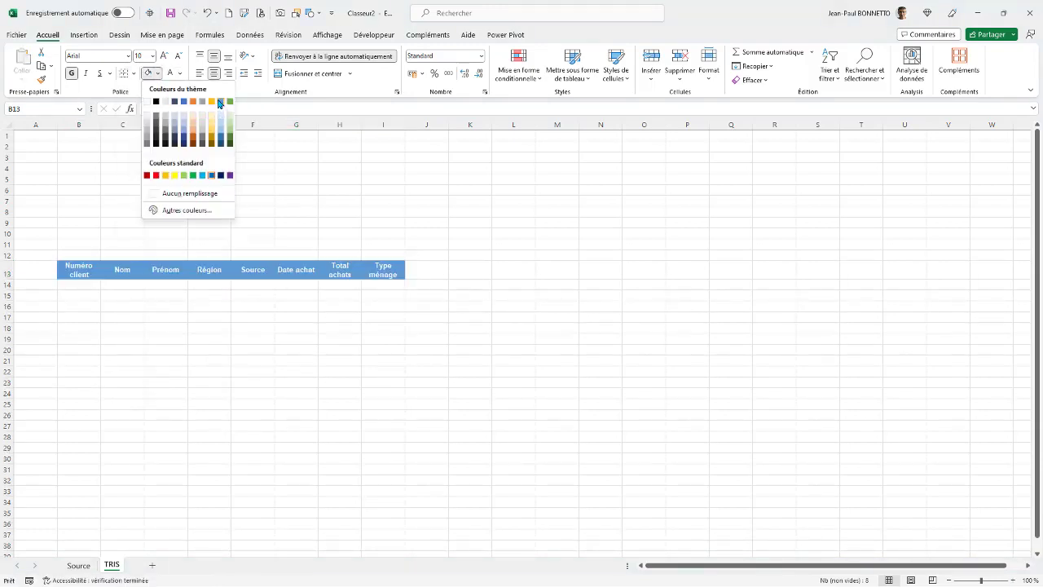
click(219, 103)
Widen columns B, C, G and H so each heading fits on one line.
mouse_move(100, 125)
mouse_down()
mouse_move(129, 125)
mouse_move(119, 125)
mouse_up()
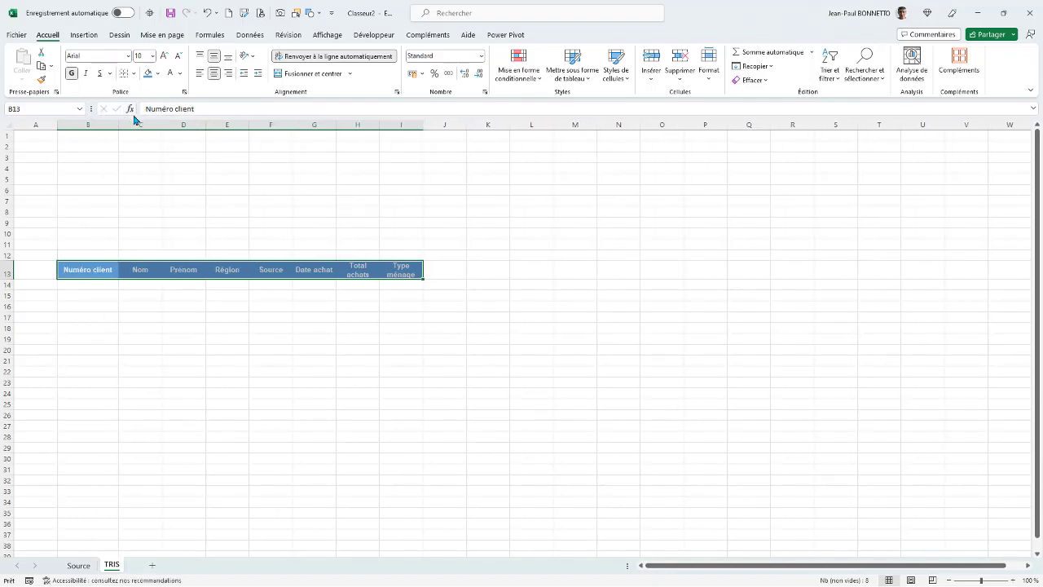
drag(163, 124, 383, 128)
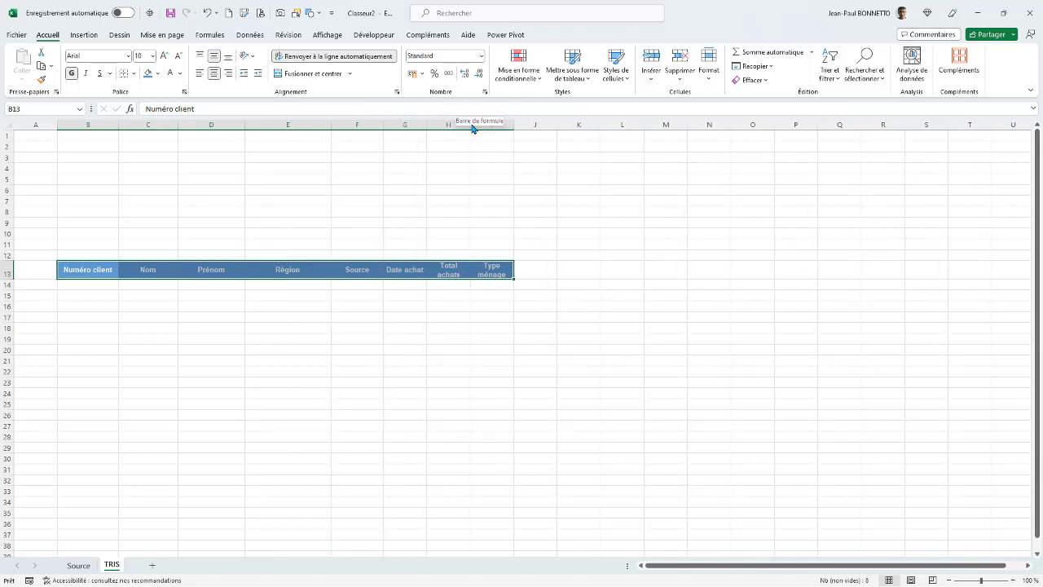
drag(471, 128, 558, 128)
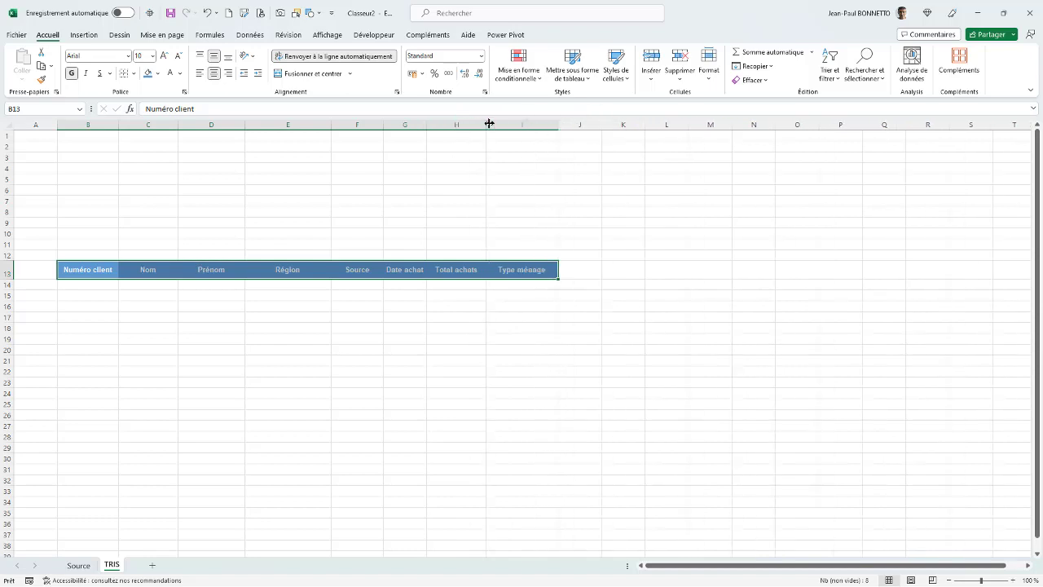
drag(426, 128, 431, 128)
click(184, 327)
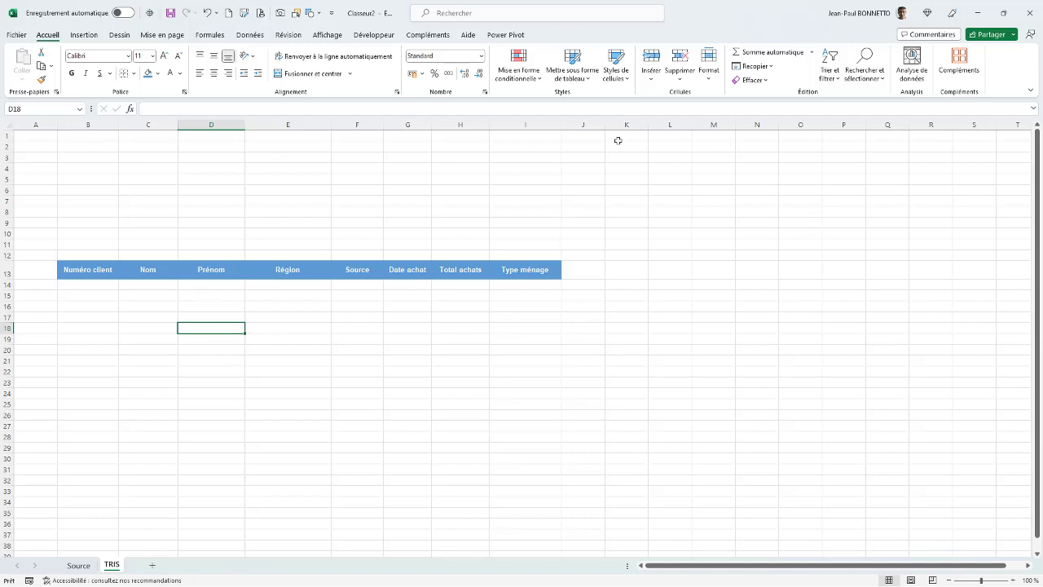
Enter the title 'Critères des tris et ordre' in K2.
click(103, 159)
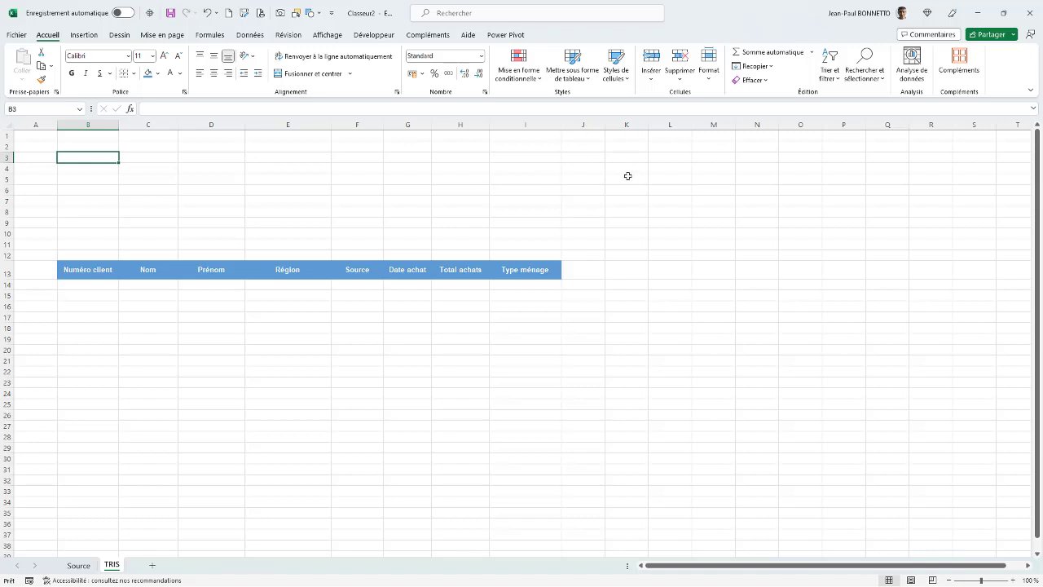
click(573, 169)
click(652, 174)
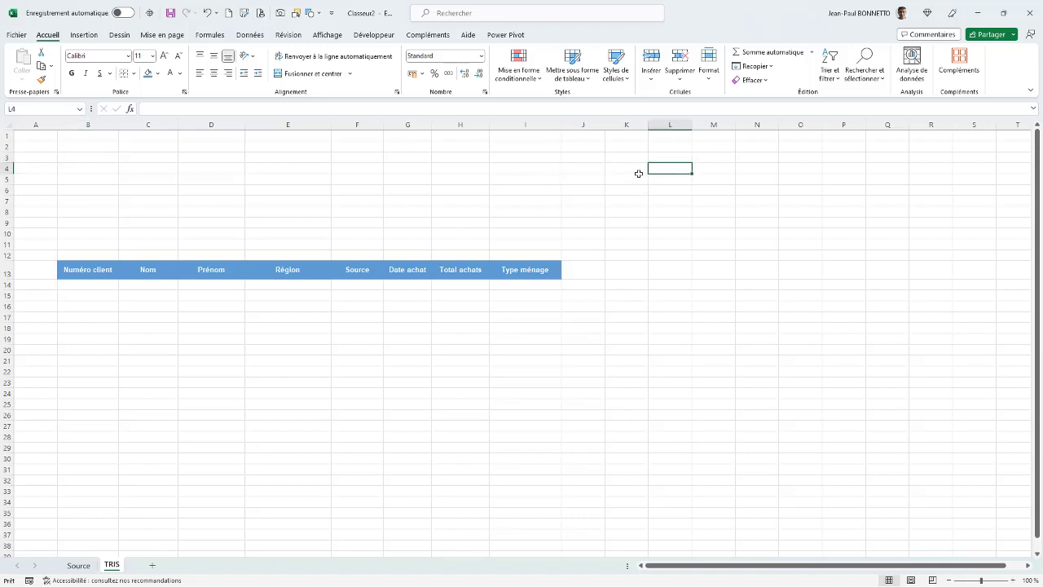
click(637, 171)
click(629, 147)
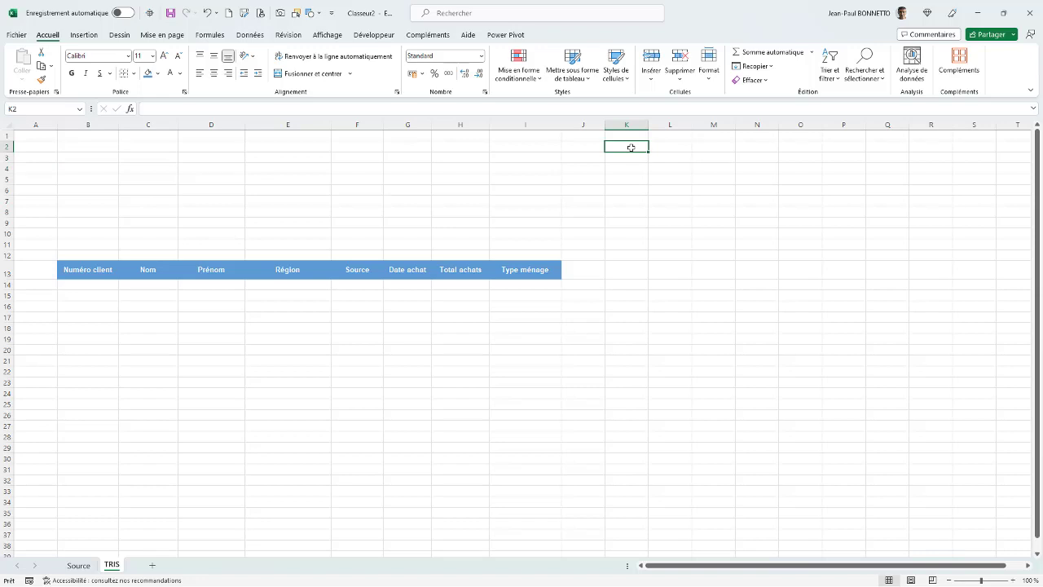
text(C)
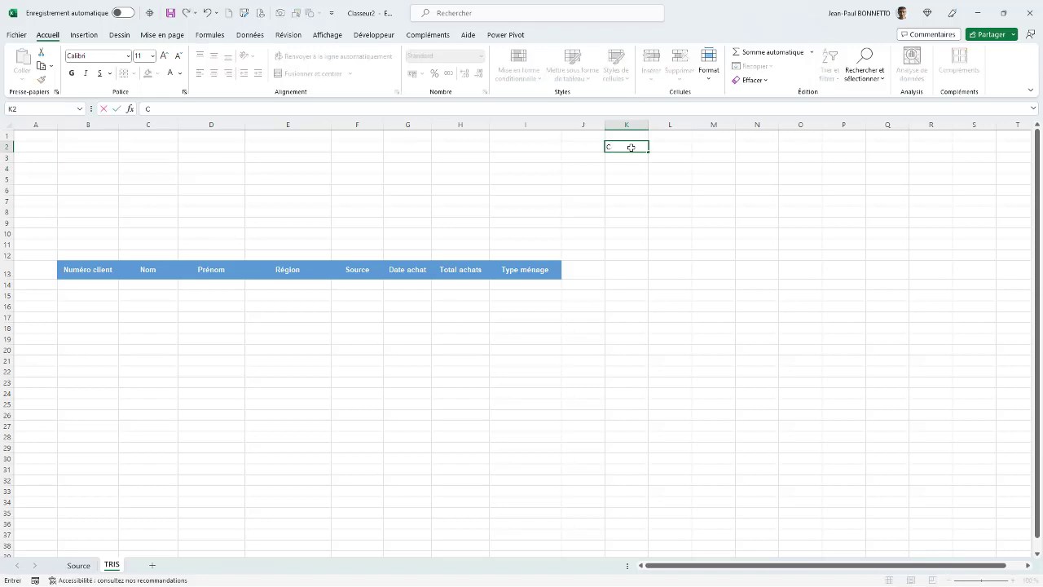
text(ritères)
text( des)
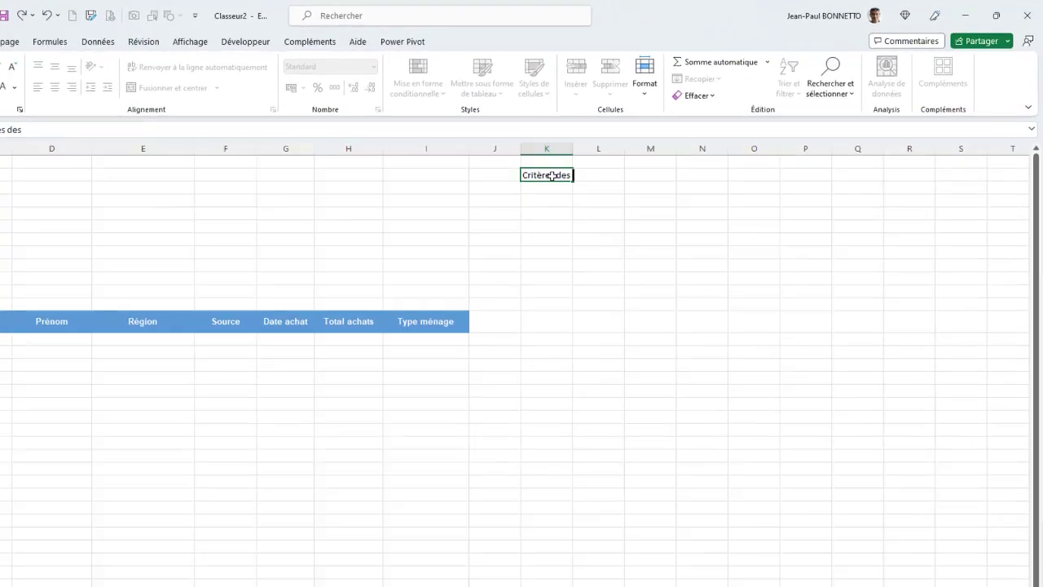
text( tris et)
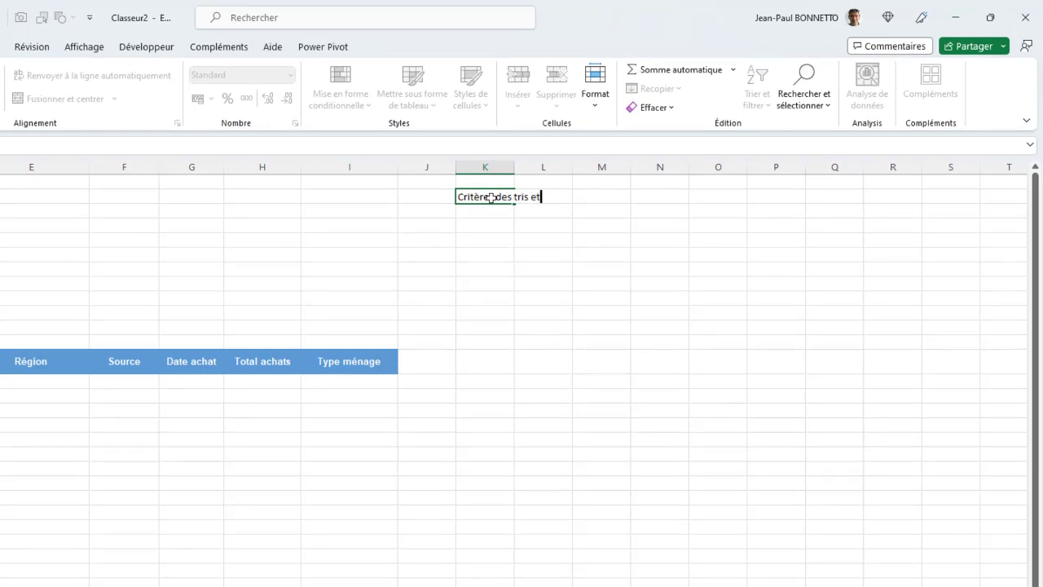
text( ordre)
click(488, 229)
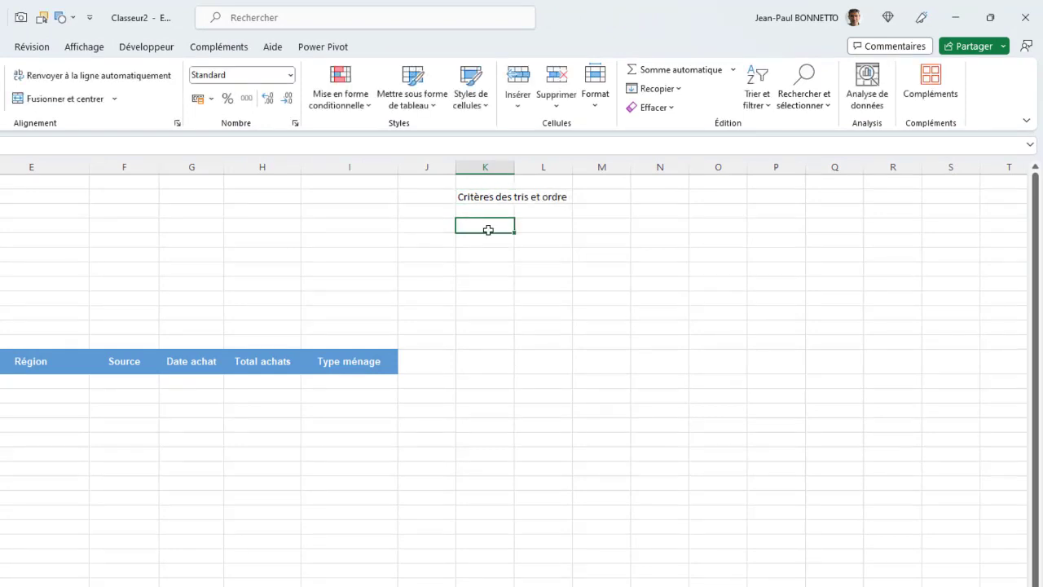
Enter the label 'Odre Asc ou Desc' in K4 and autofit column K.
text(Odre)
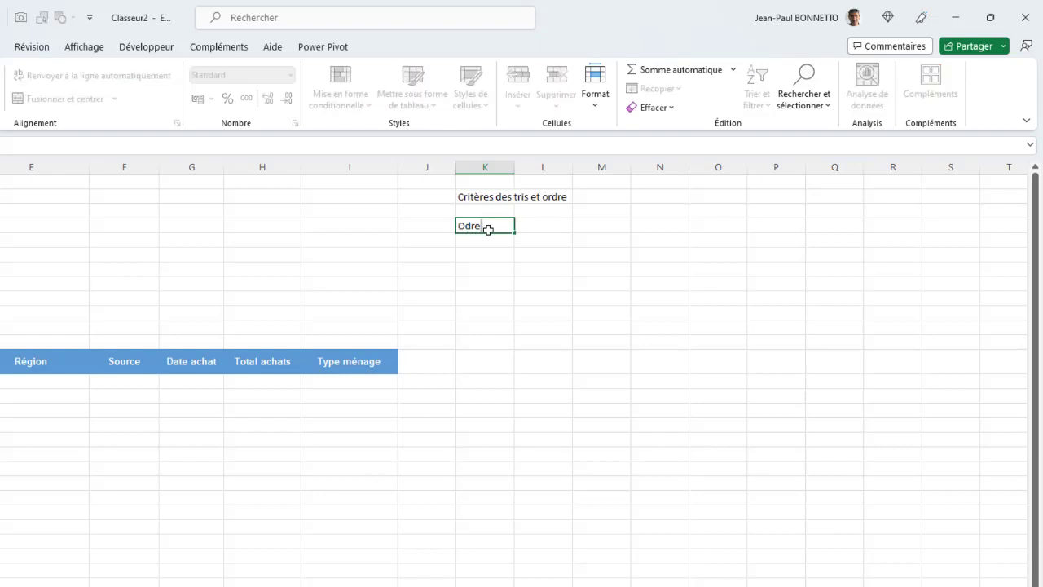
key(BackSpace)
key(BackSpace)
text(O)
text(dre)
text( Asc ou)
click(516, 166)
double_click(514, 166)
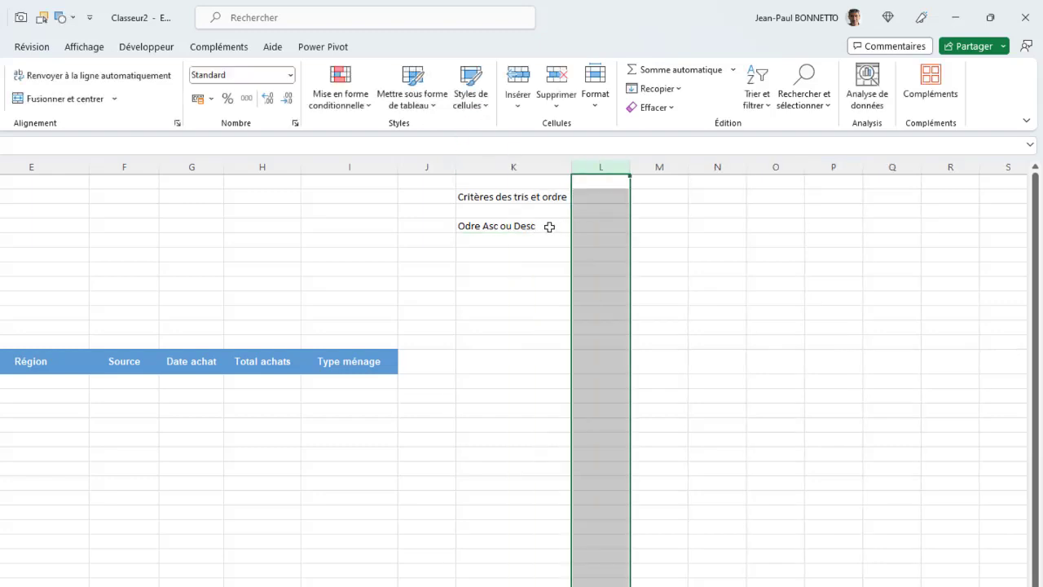
click(546, 225)
Add the labels 'Trier par' and 'Défilement lignes' below it in K5 and K6.
click(499, 238)
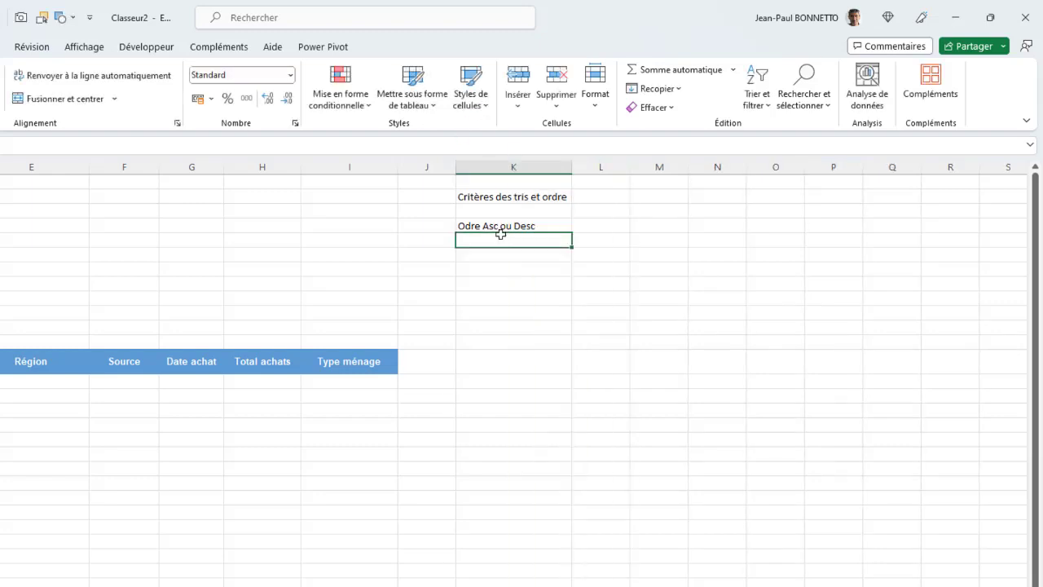
text(Trier par)
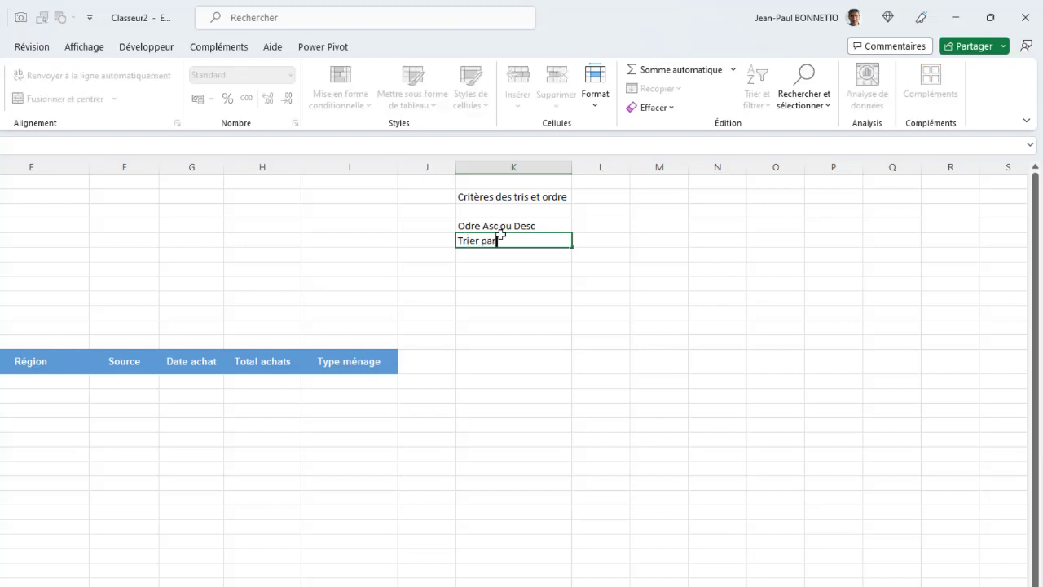
click(483, 250)
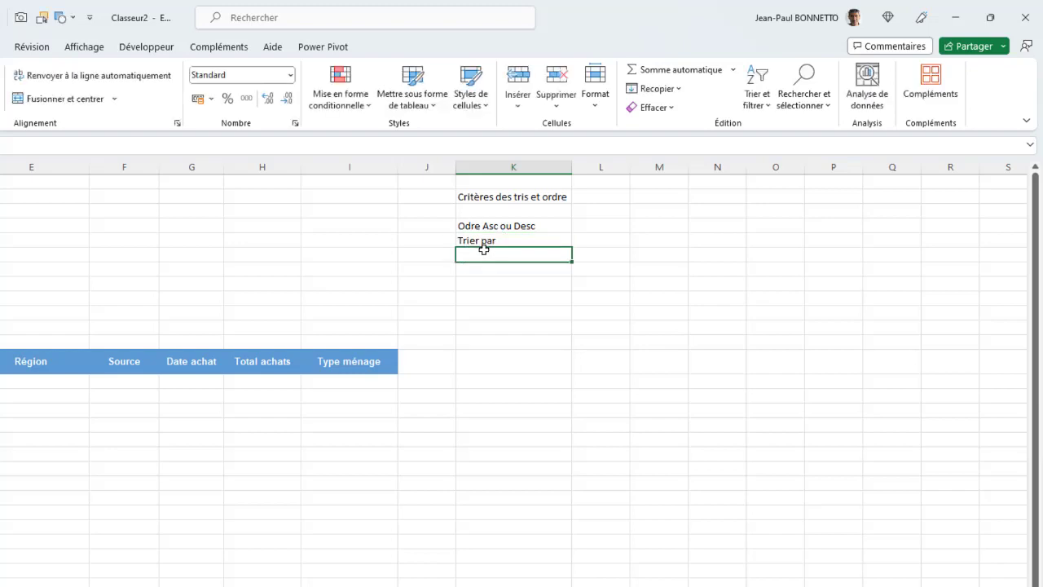
text(Défil)
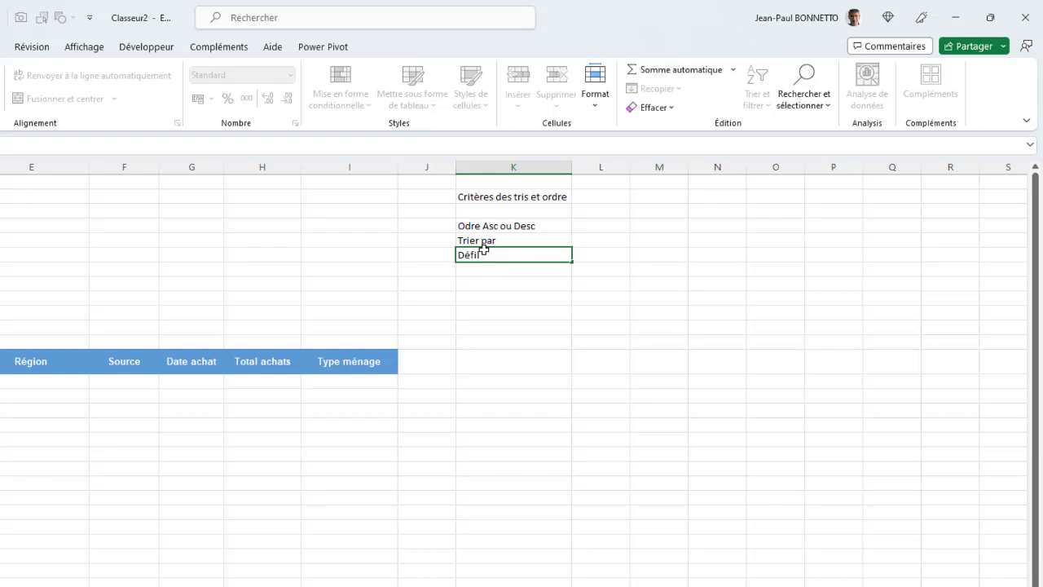
text(ement li)
text(gnes)
click(500, 318)
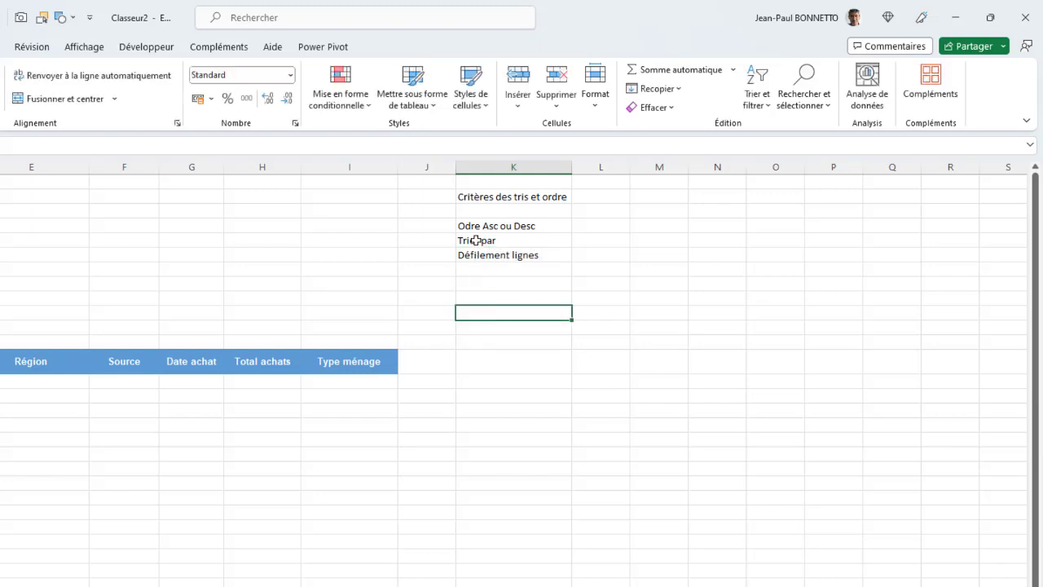
Apply All Borders to the criteria block K4:L6.
mouse_move(487, 239)
mouse_down()
mouse_move(489, 226)
mouse_move(497, 255)
mouse_up()
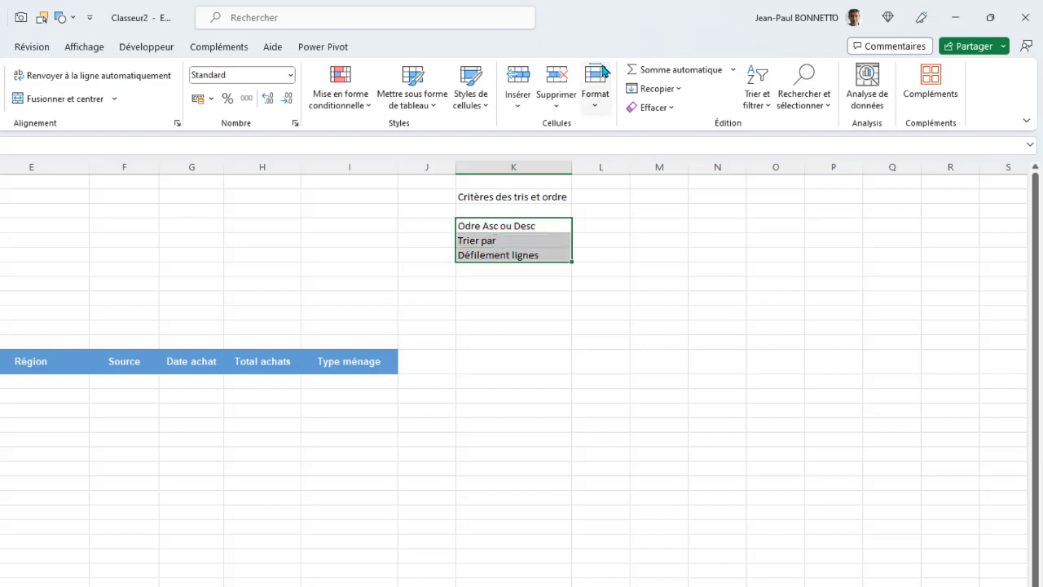
drag(482, 226, 603, 255)
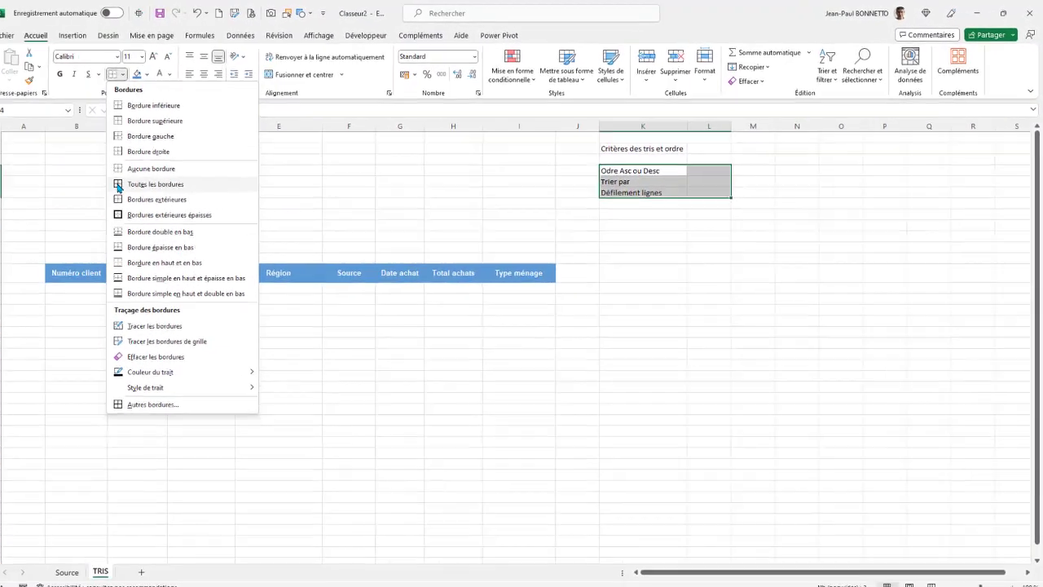
click(187, 182)
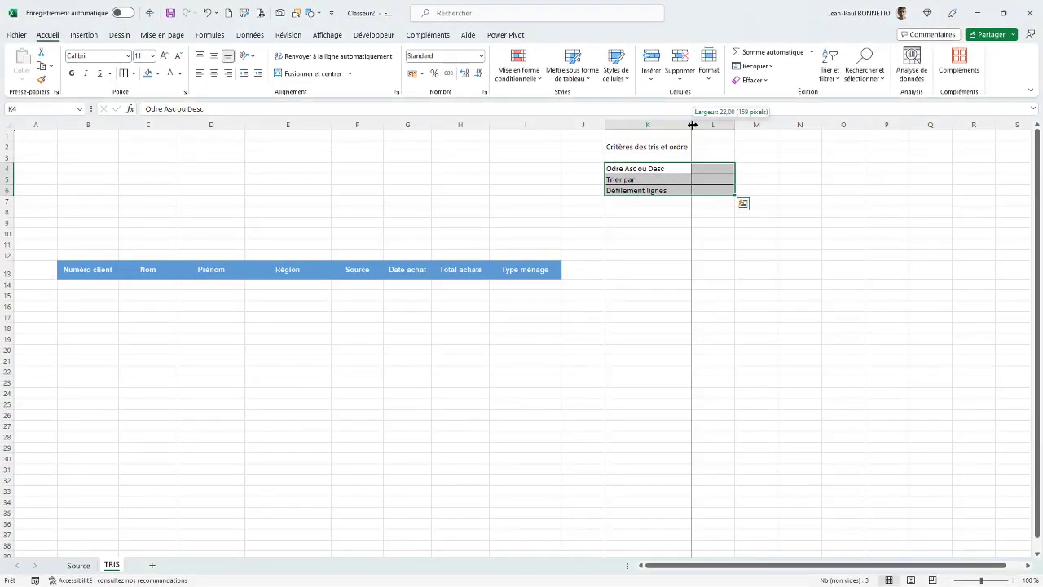
Merge and centre the title across K2:L2 and fill it light grey.
drag(633, 149, 724, 147)
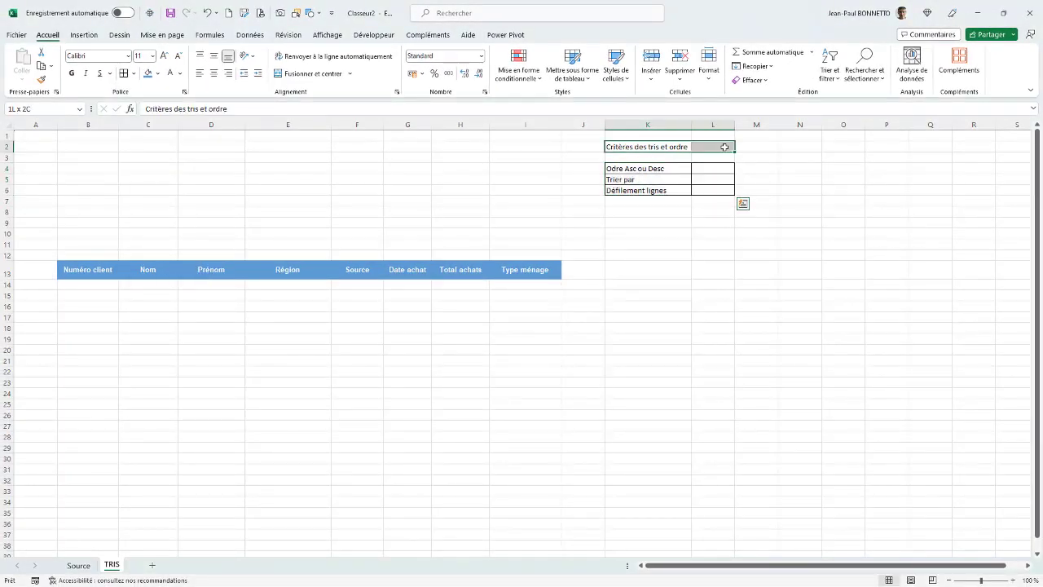
click(308, 74)
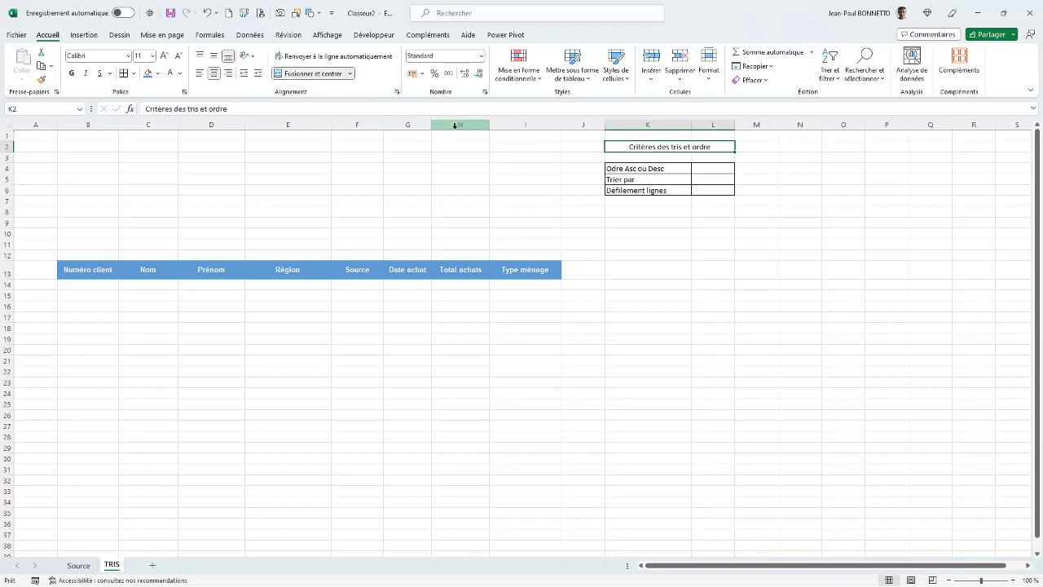
click(158, 73)
click(167, 103)
click(644, 201)
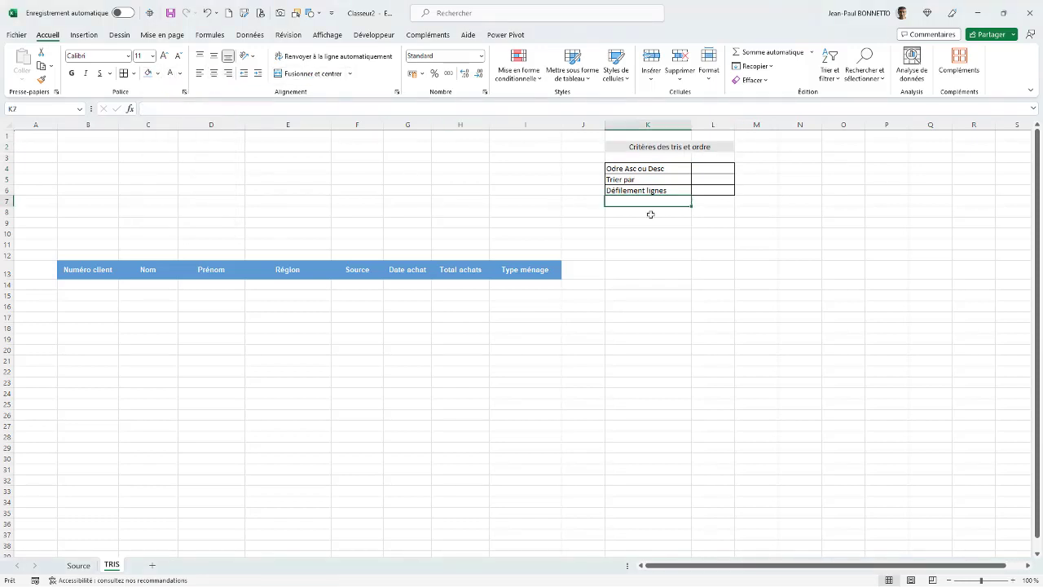
click(140, 188)
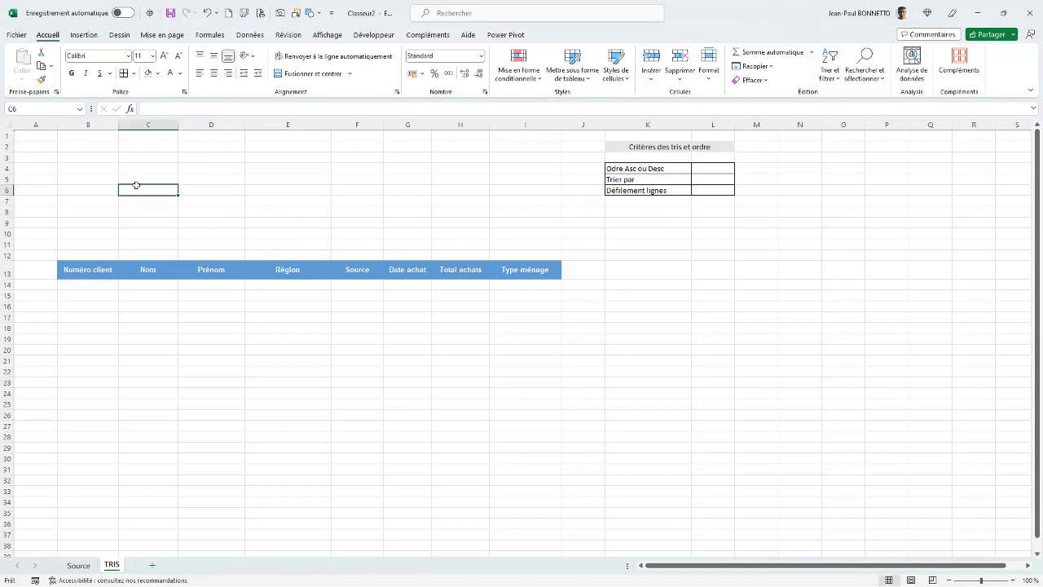
click(114, 180)
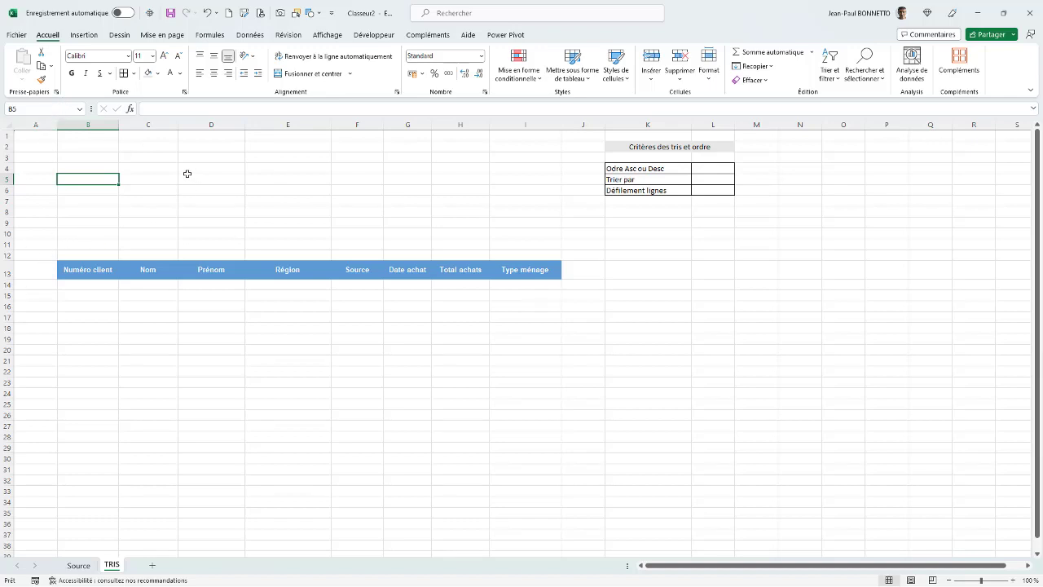
Select the table body B14:I22 under the headers and fill it light grey.
click(130, 158)
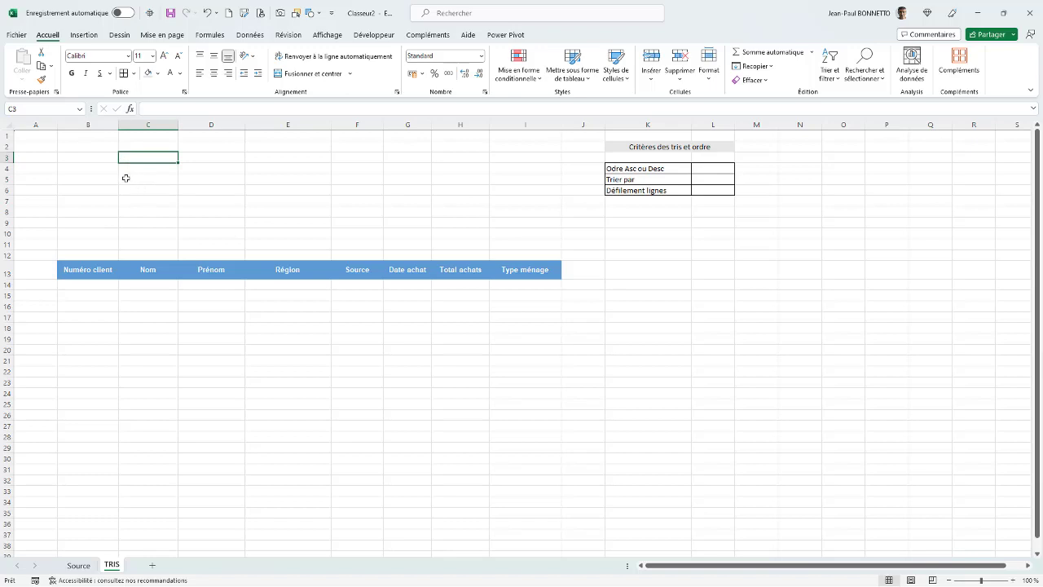
mouse_move(71, 286)
mouse_down()
mouse_move(551, 343)
mouse_move(531, 352)
mouse_up()
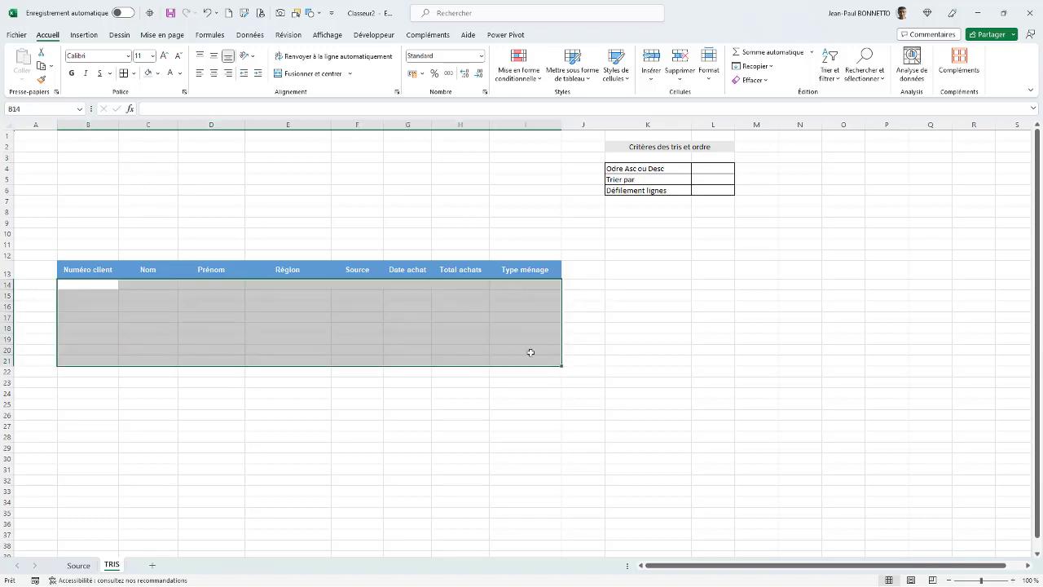
click(76, 284)
drag(76, 284, 77, 379)
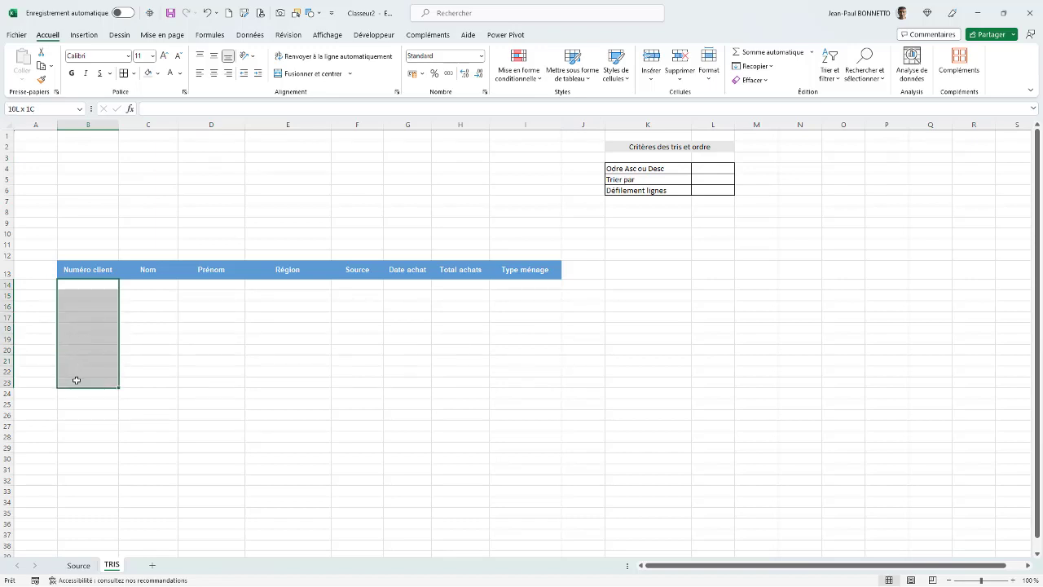
drag(76, 380, 529, 373)
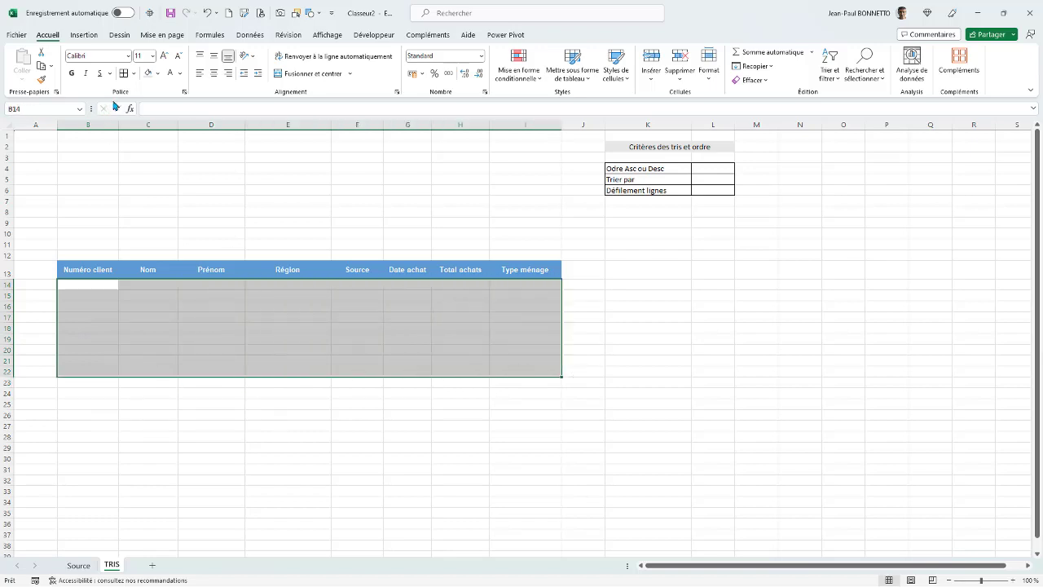
click(158, 74)
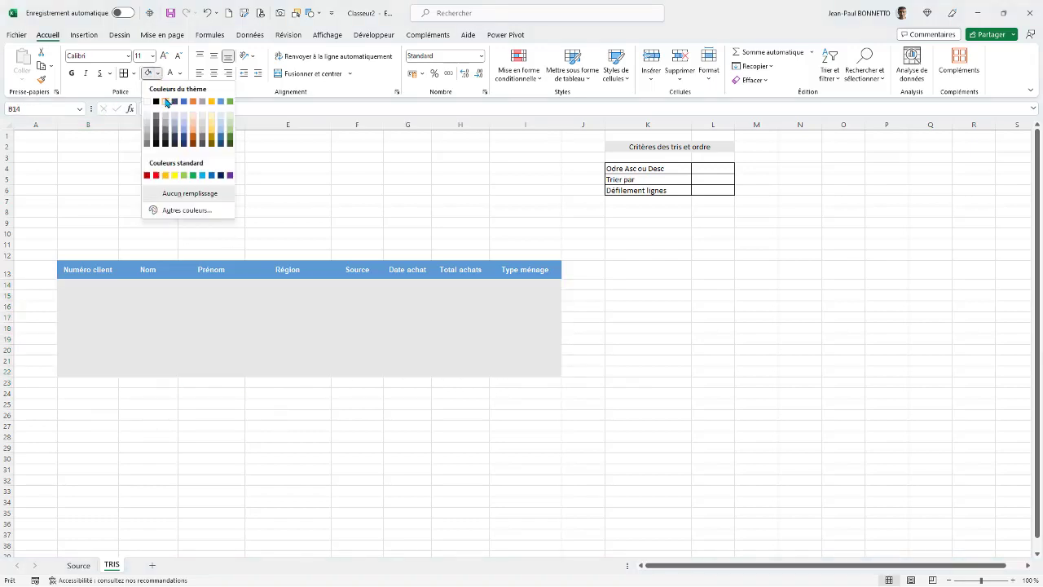
click(166, 101)
click(98, 285)
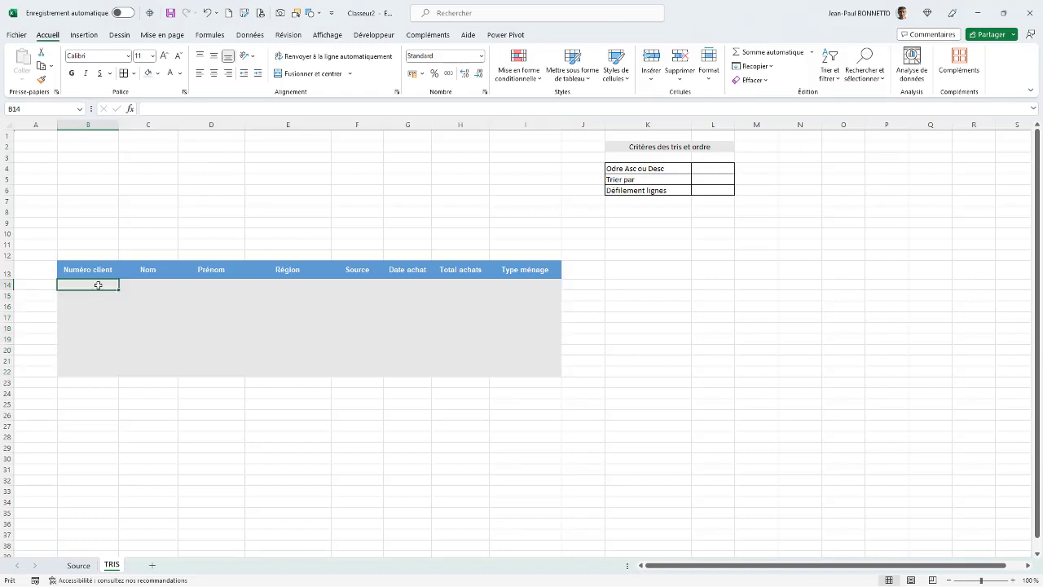
drag(98, 285, 549, 373)
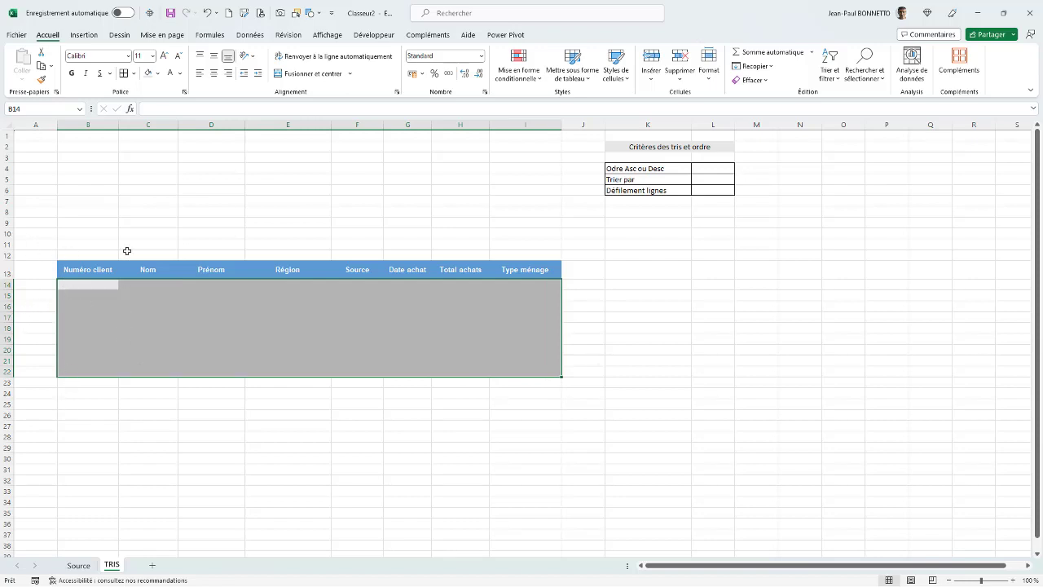
click(125, 189)
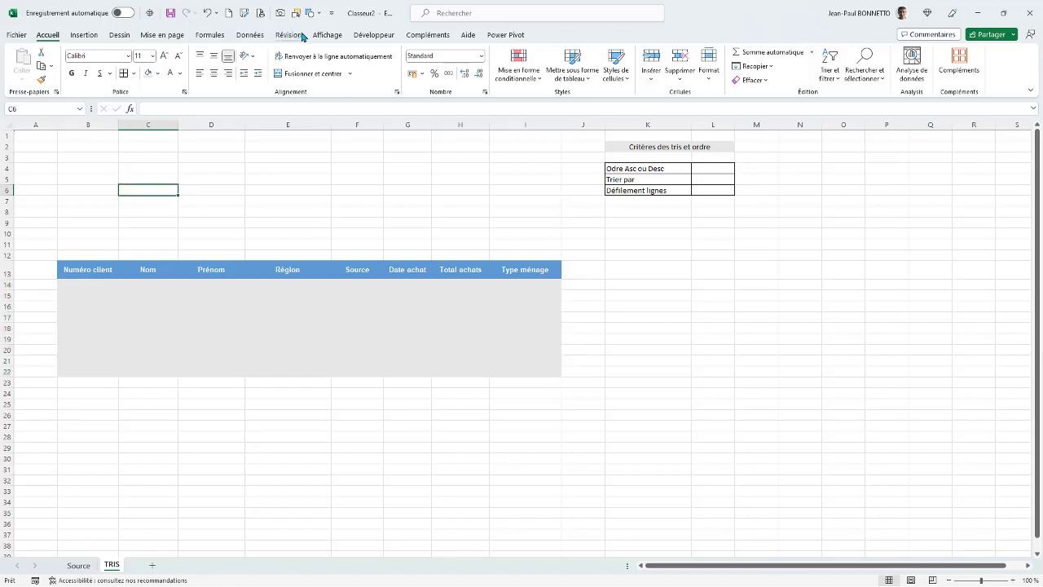
click(371, 36)
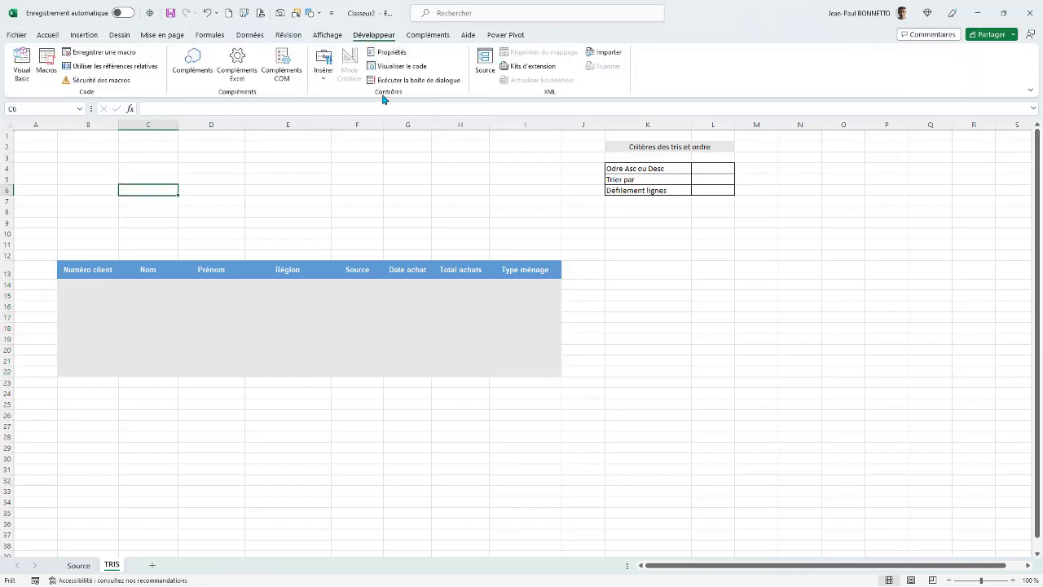
click(323, 81)
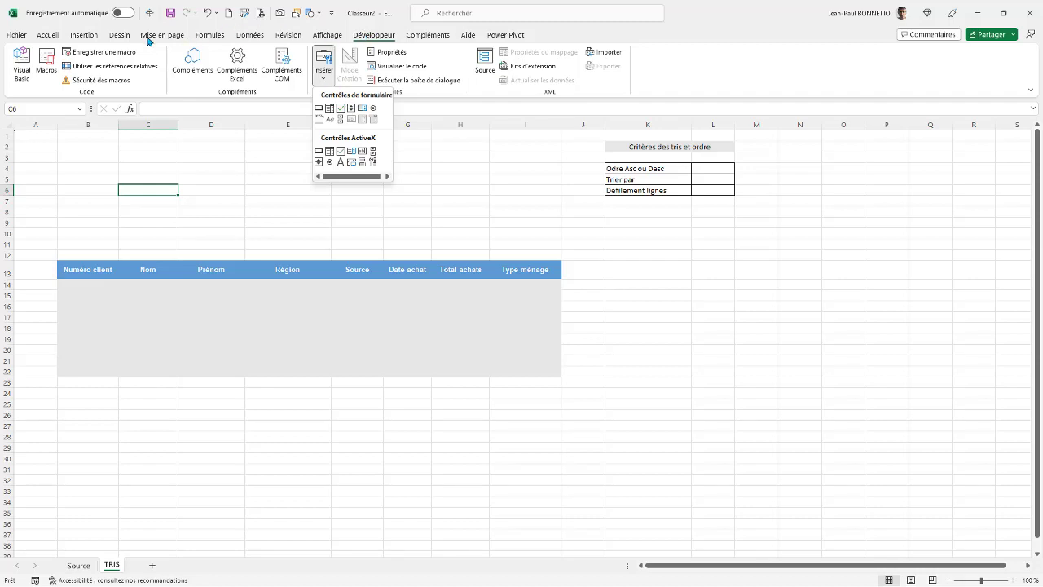
click(51, 34)
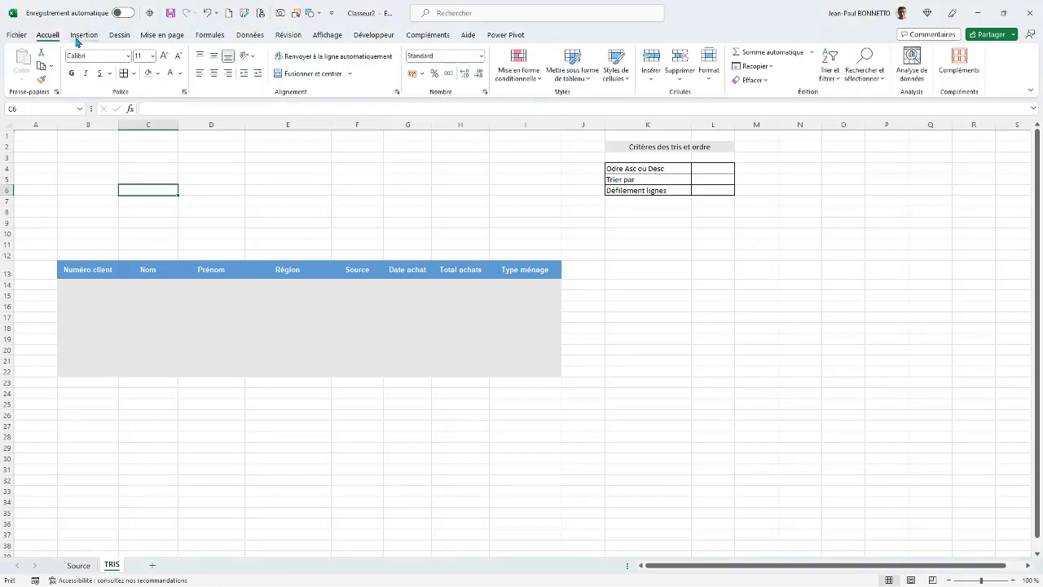
right_click(376, 74)
click(428, 114)
drag(448, 123, 419, 103)
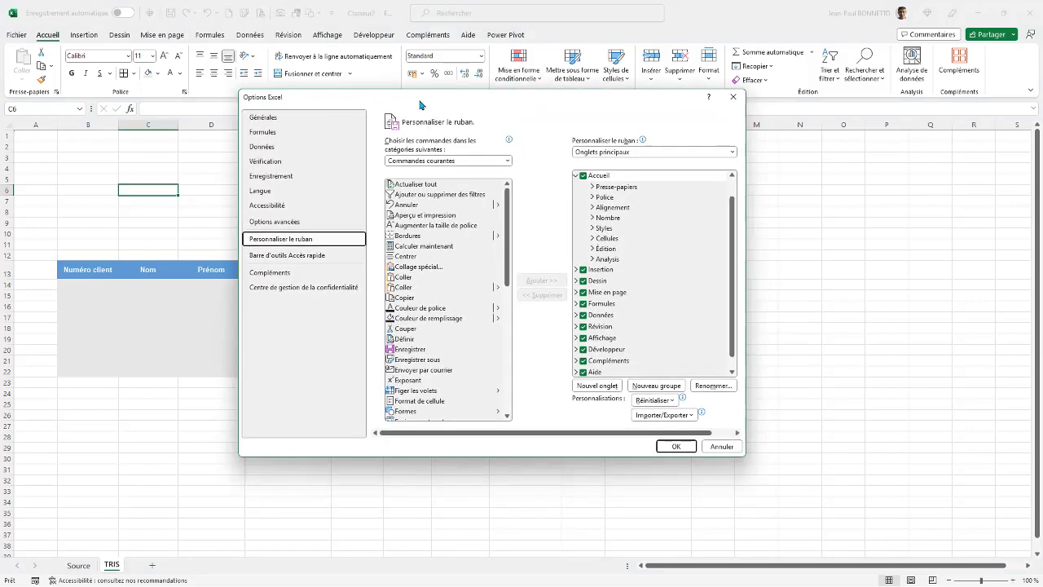
click(576, 176)
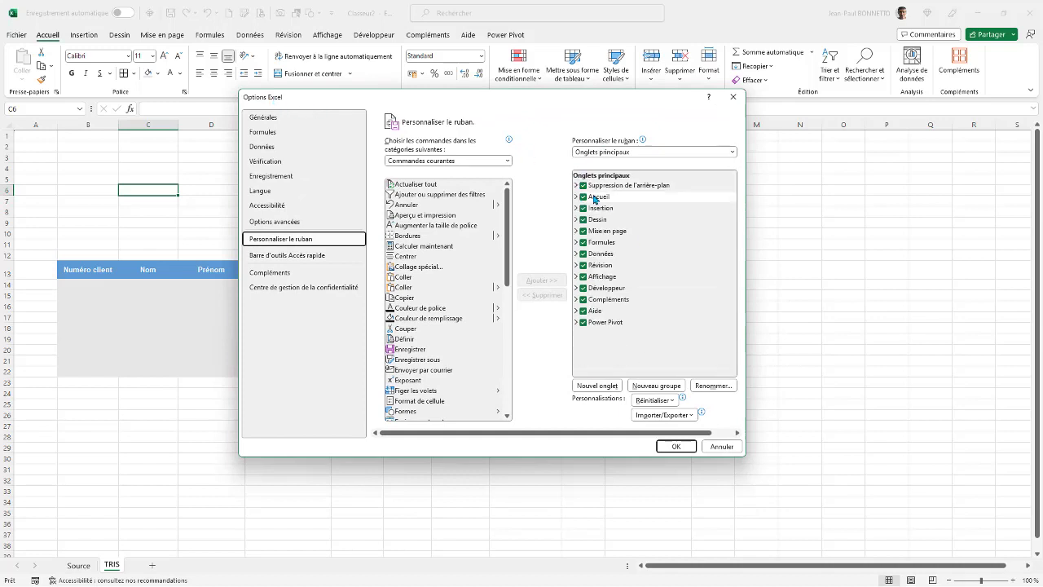
click(577, 288)
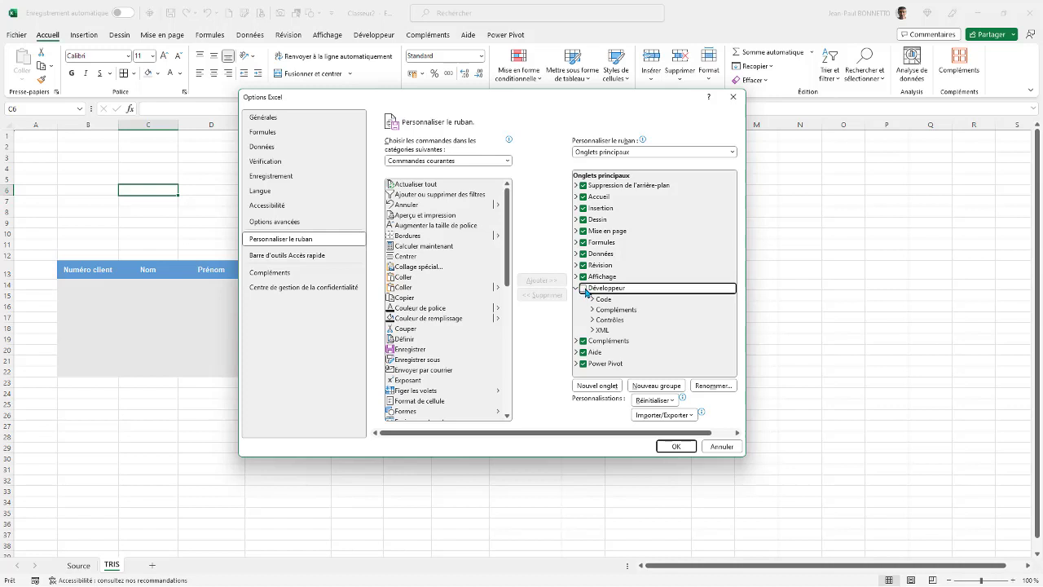
click(676, 446)
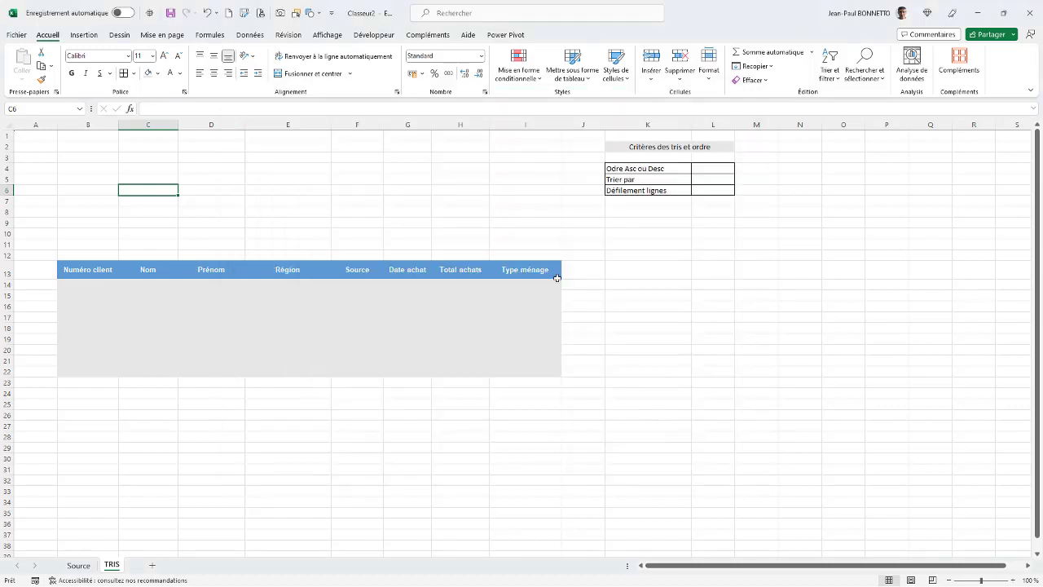
Draw a Group Box form control over B5:C6 and clear its default caption.
click(374, 35)
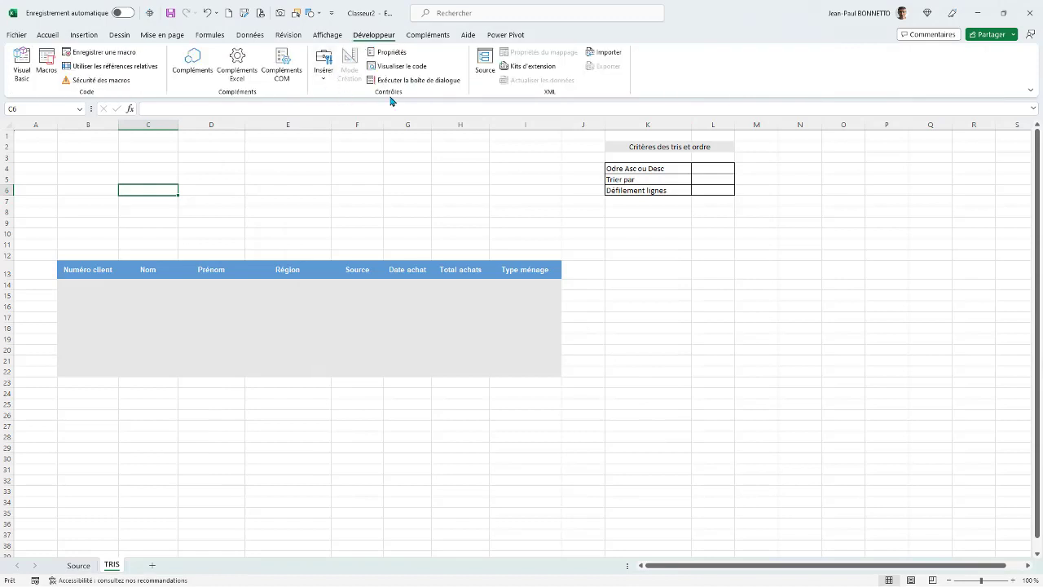
click(322, 75)
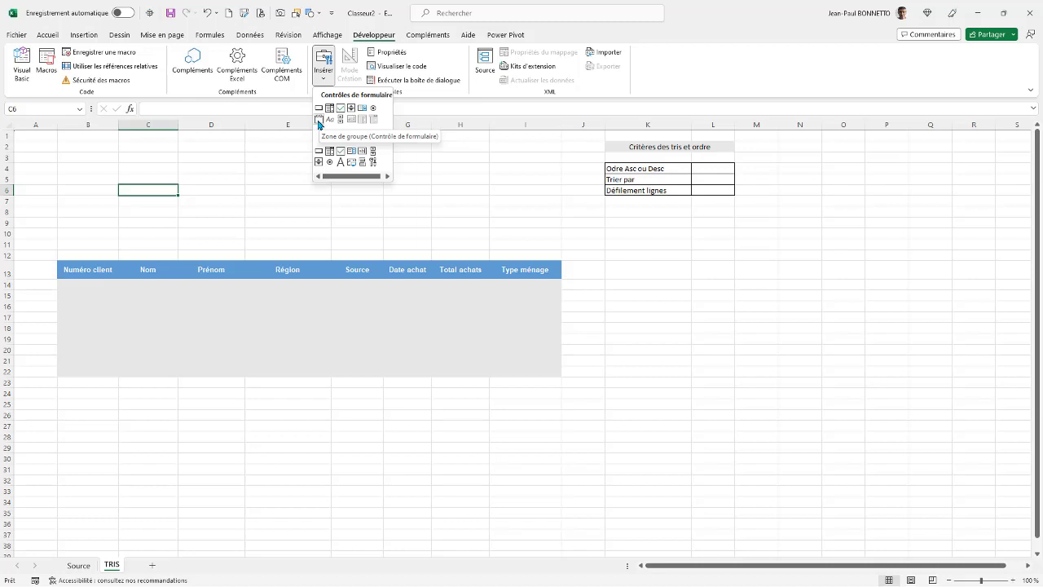
click(319, 123)
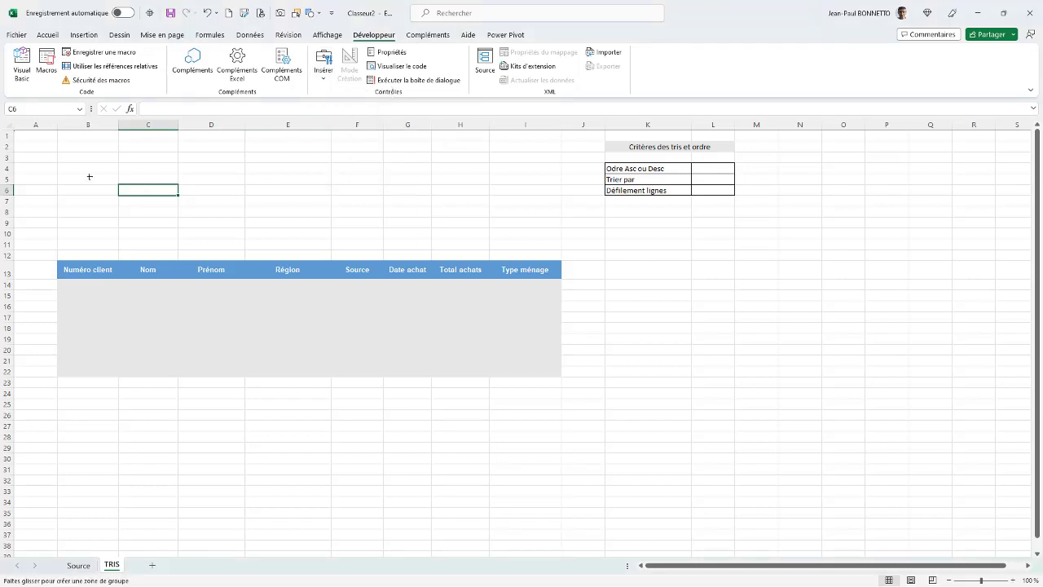
drag(58, 175, 69, 192)
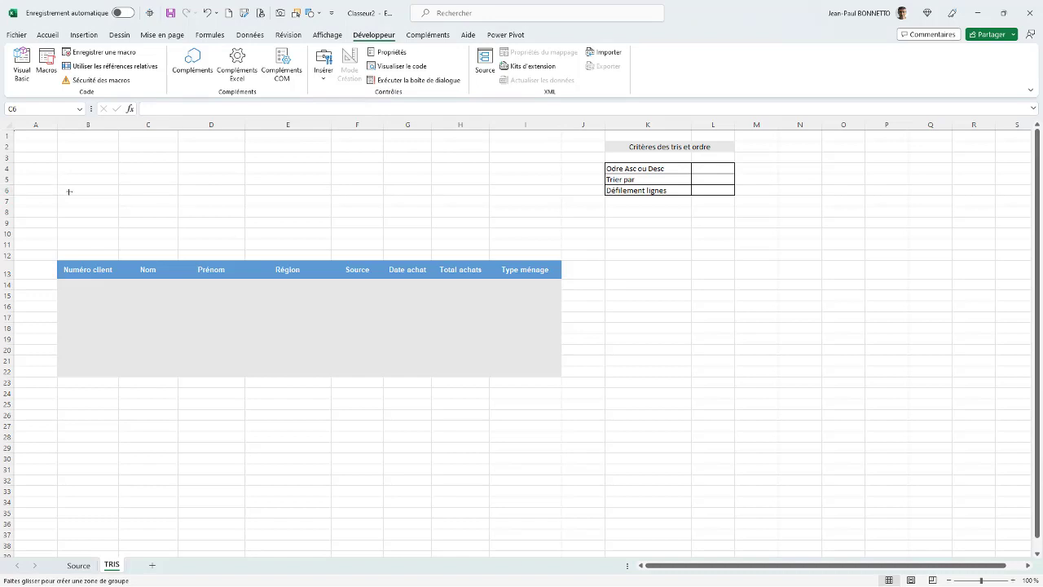
drag(147, 194, 180, 196)
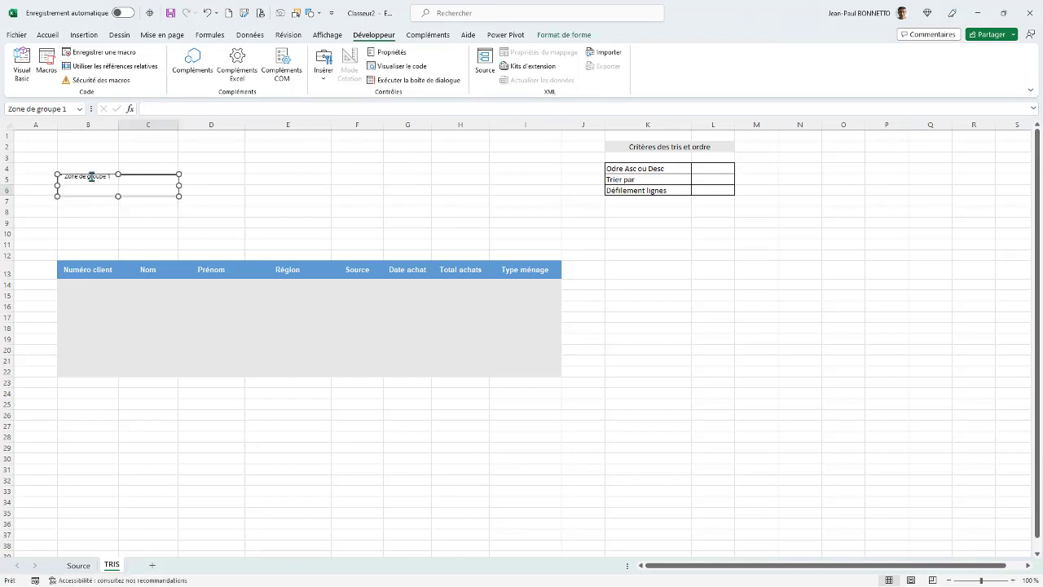
click(92, 177)
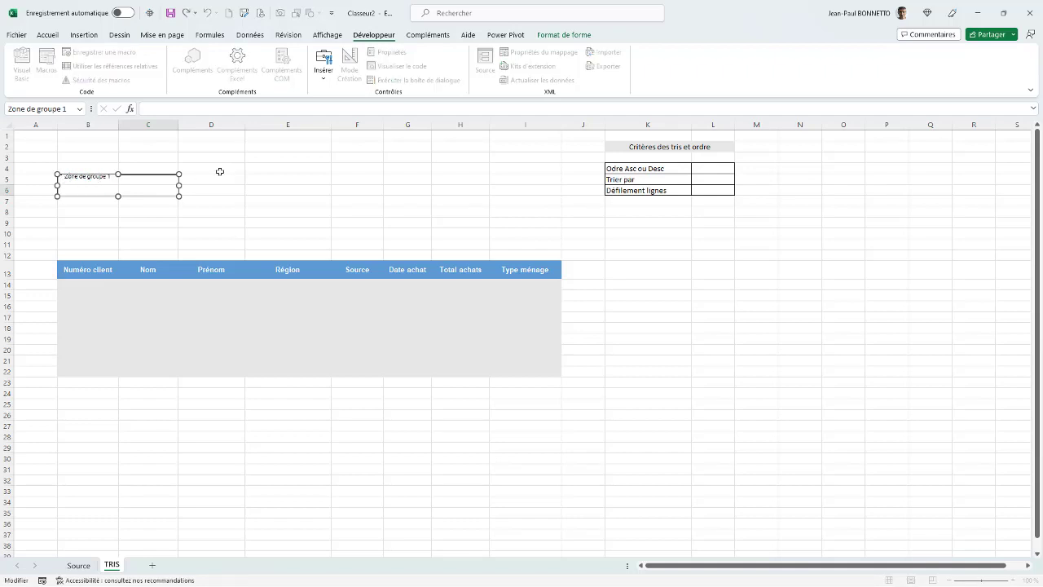
key(ctrl+a)
key(Delete)
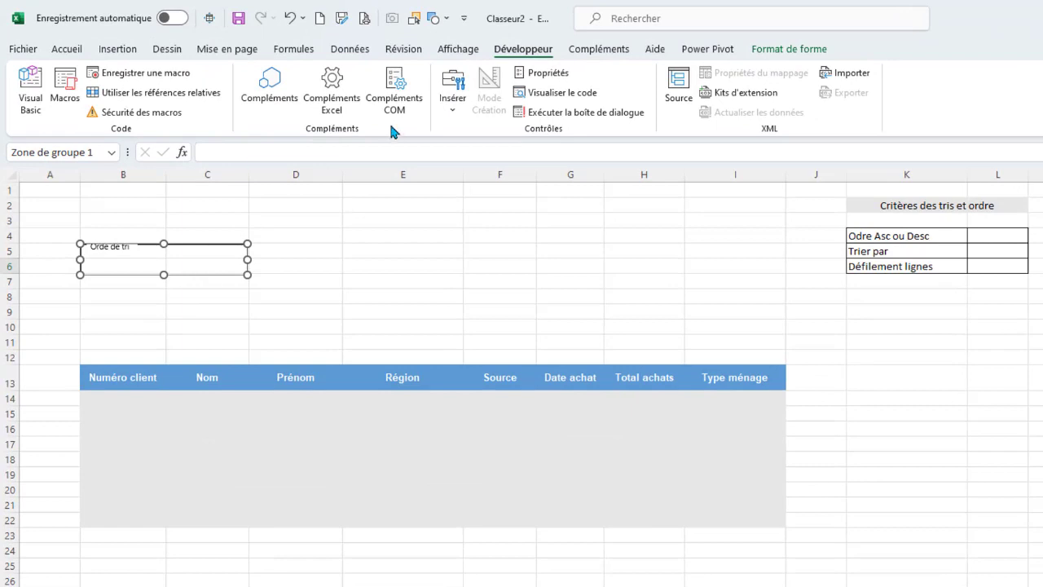
Draw an option button inside the Orde de tri box and Ctrl-drag a copy to its right.
click(454, 105)
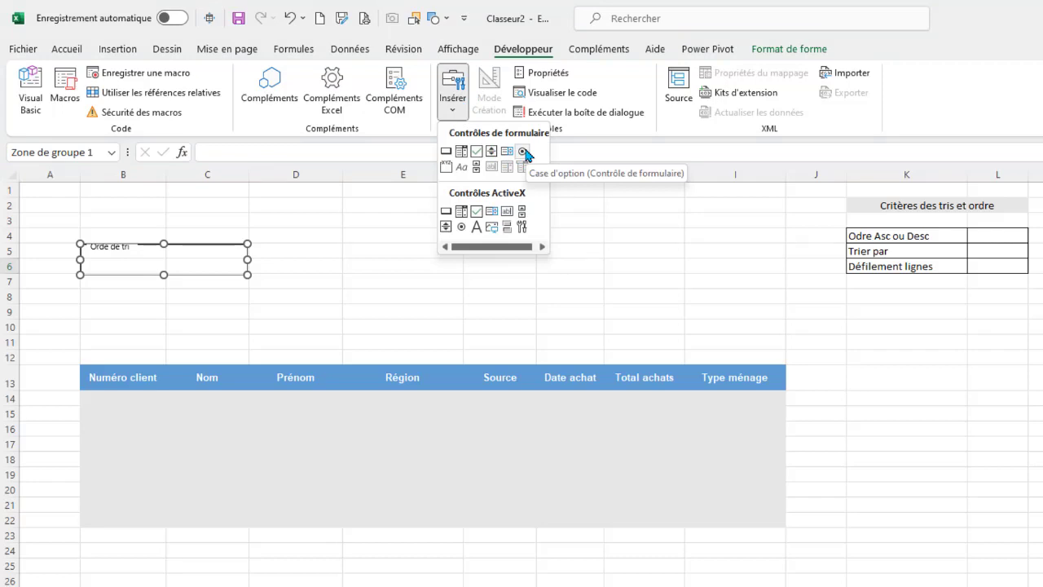
click(523, 152)
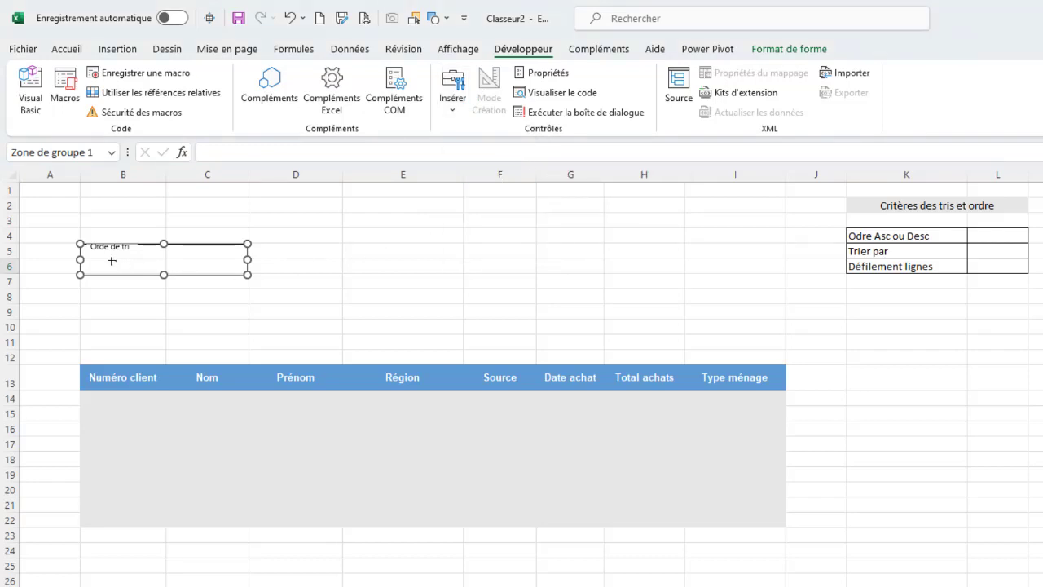
drag(116, 257, 139, 272)
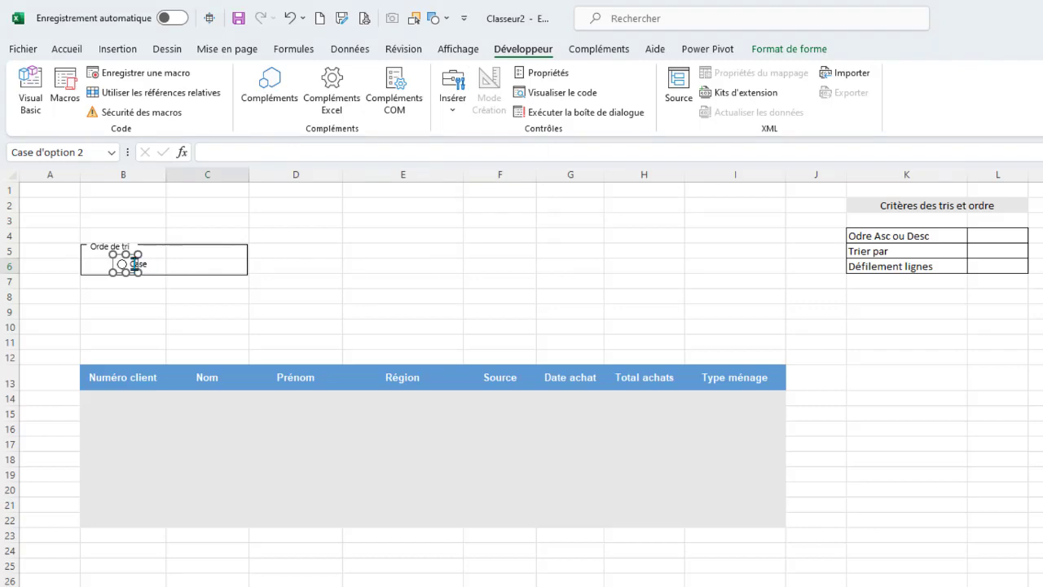
click(140, 263)
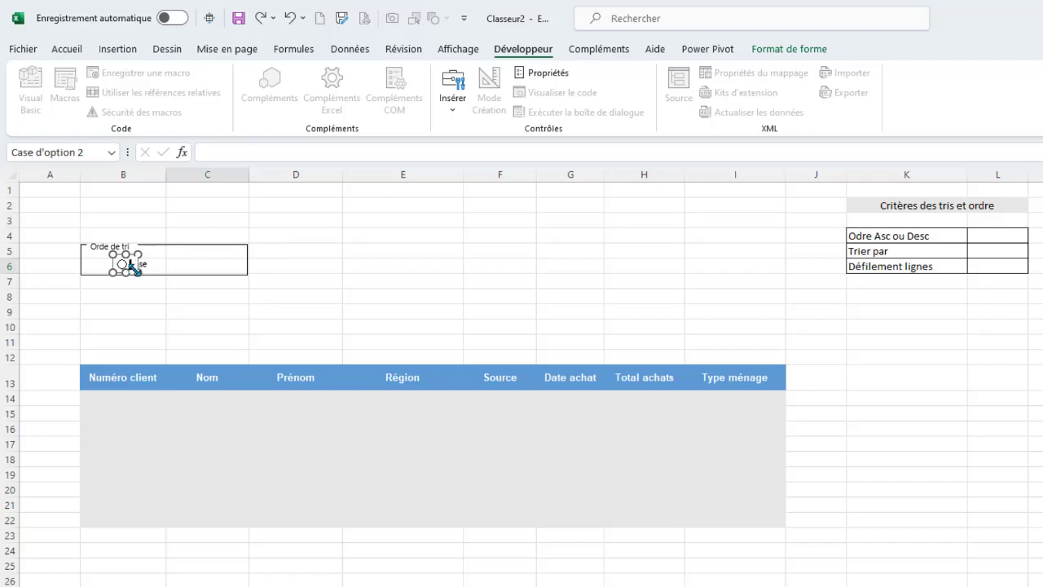
drag(132, 268, 134, 270)
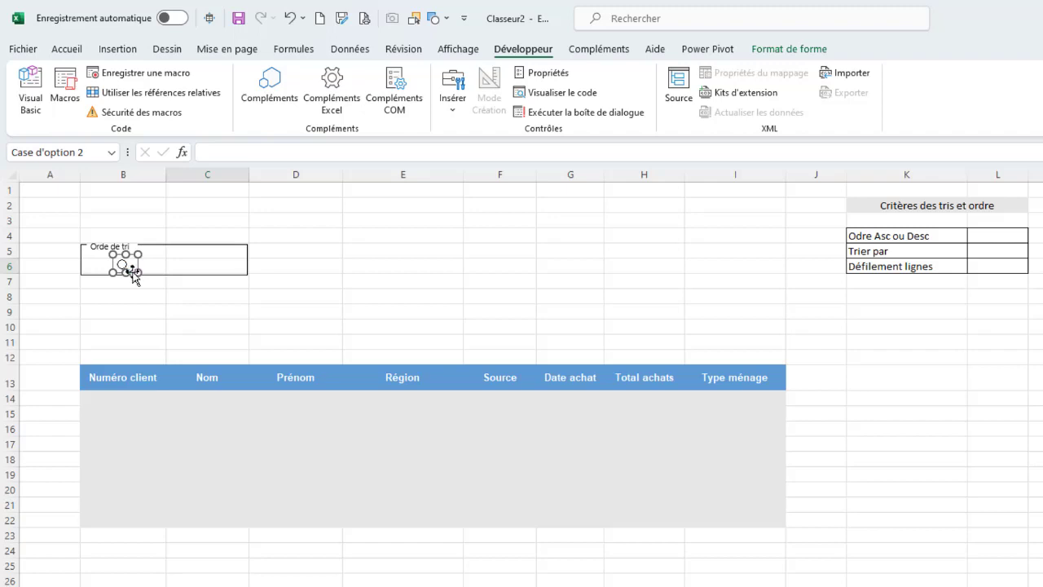
drag(132, 273, 219, 268)
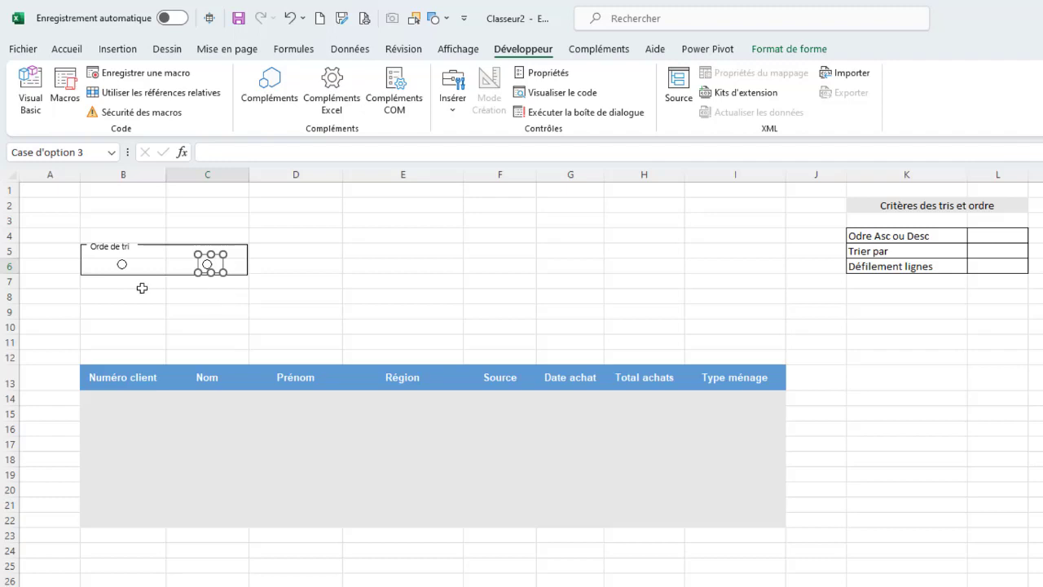
Test that the two option buttons toggle between each other.
click(121, 265)
click(140, 310)
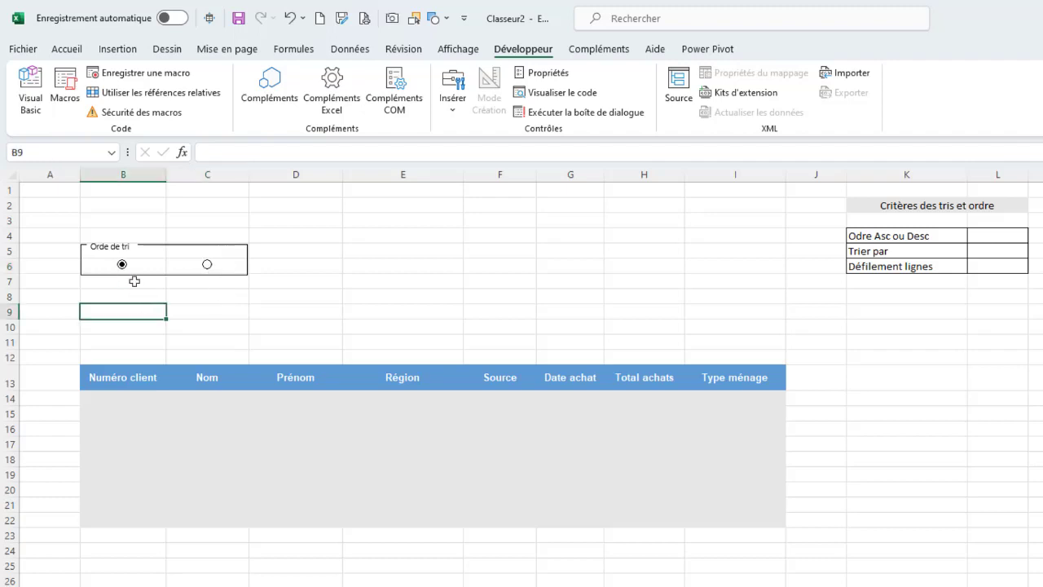
click(208, 265)
click(123, 264)
Set the Orde de tri option buttons' cell link to $L$4, then select criteria cells L4:L6.
right_click(122, 264)
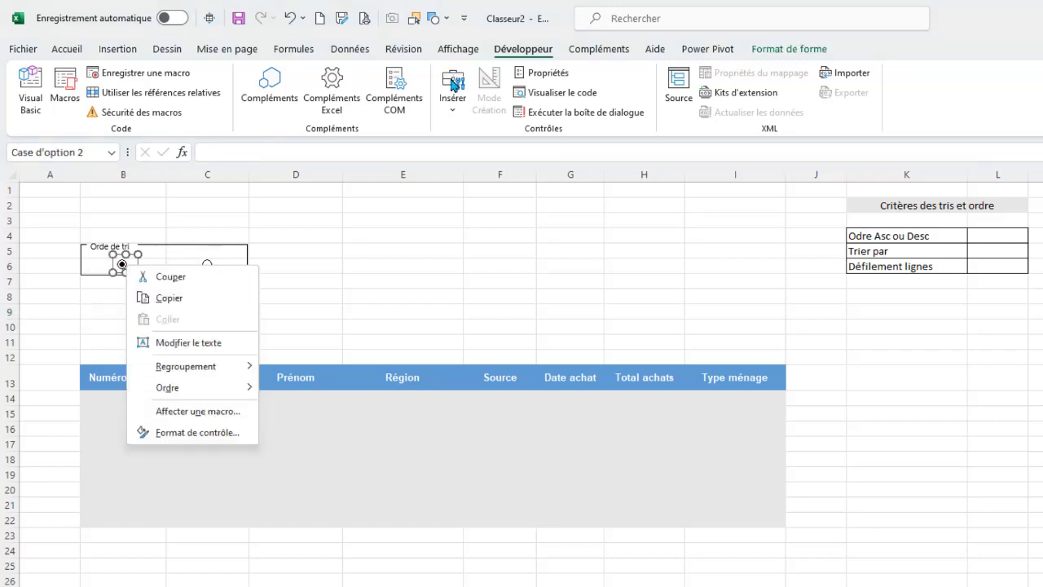
click(204, 431)
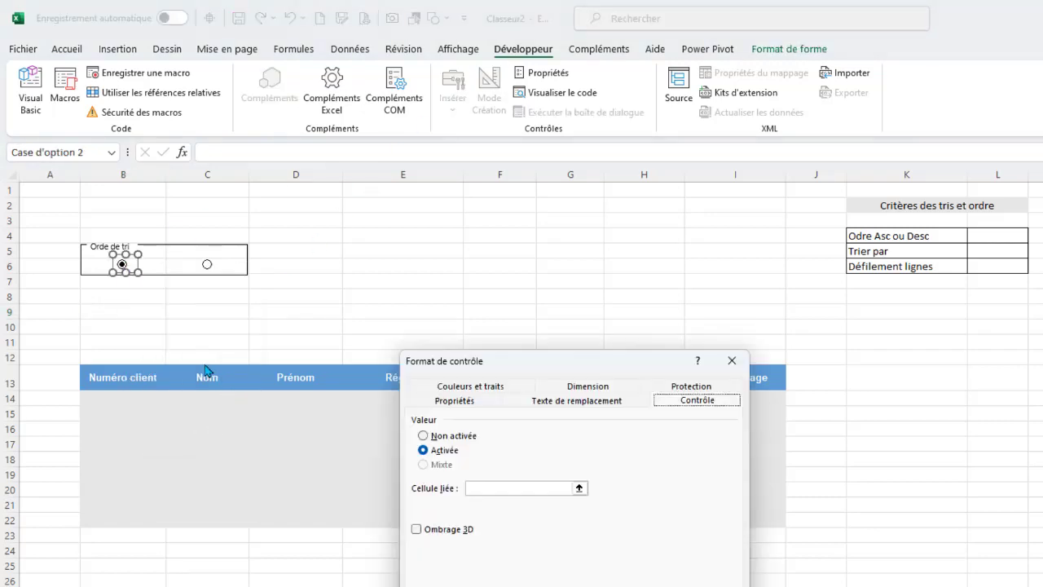
click(510, 489)
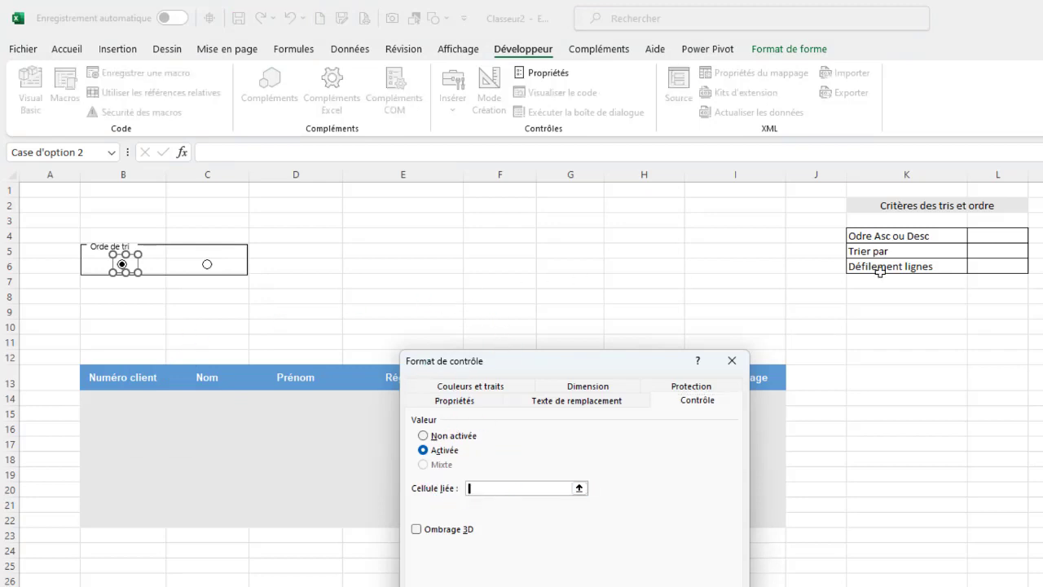
click(993, 236)
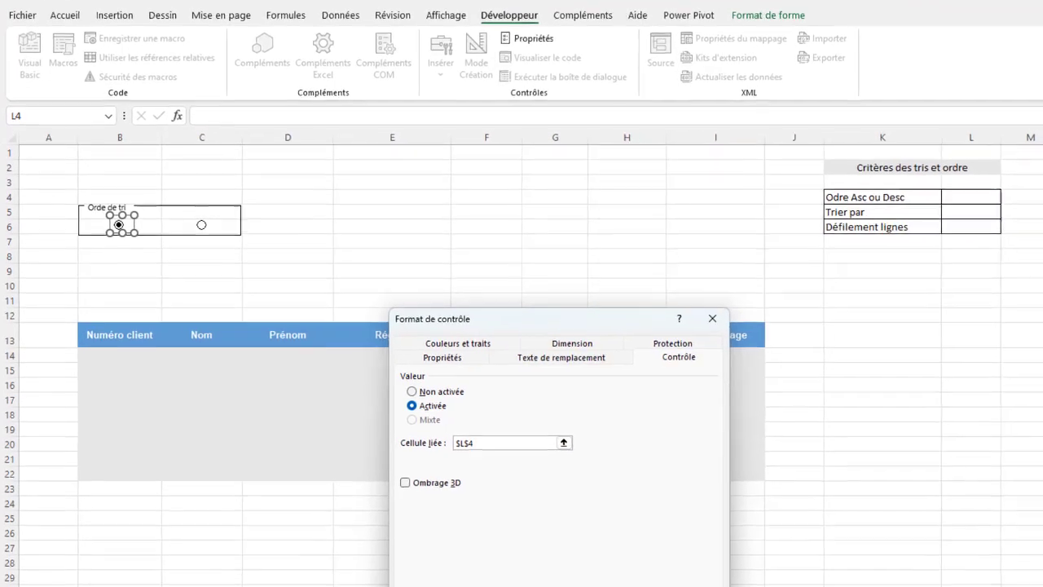
key(Return)
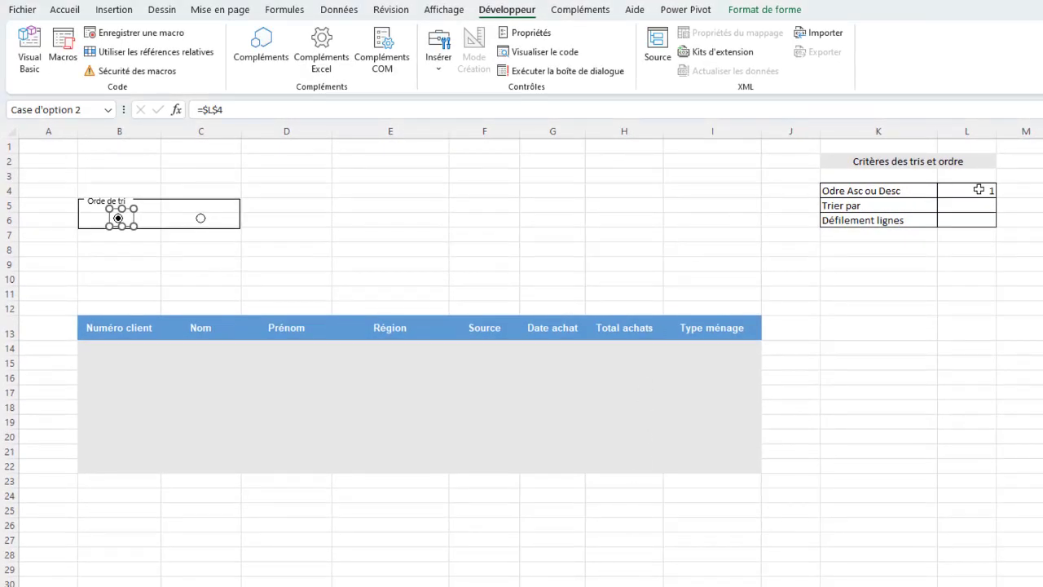
drag(974, 191, 968, 218)
Centre the criteria cells and test the Orde de tri buttons, with L4 switching between 1 and 2.
click(65, 10)
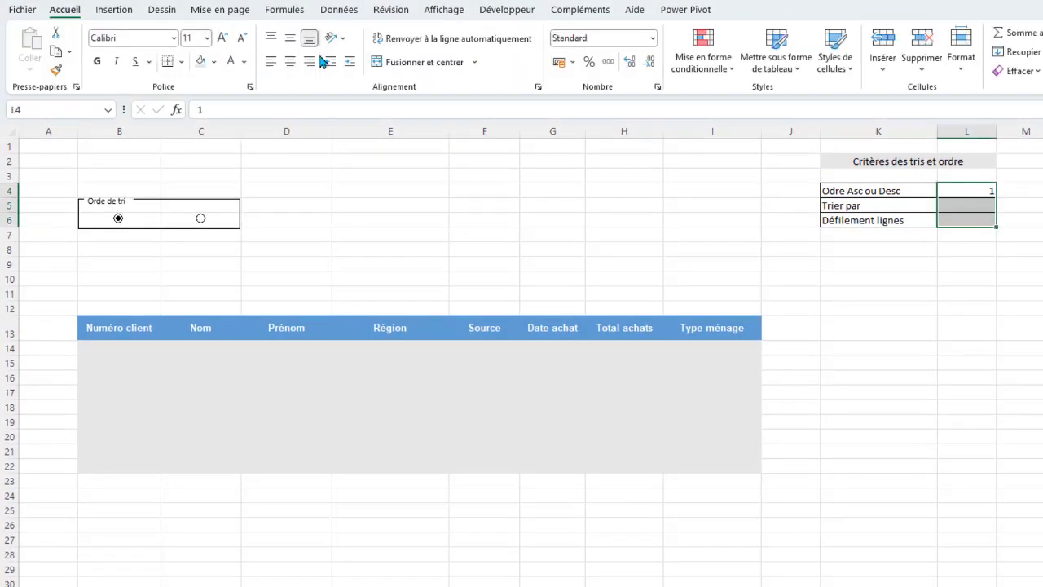
click(291, 62)
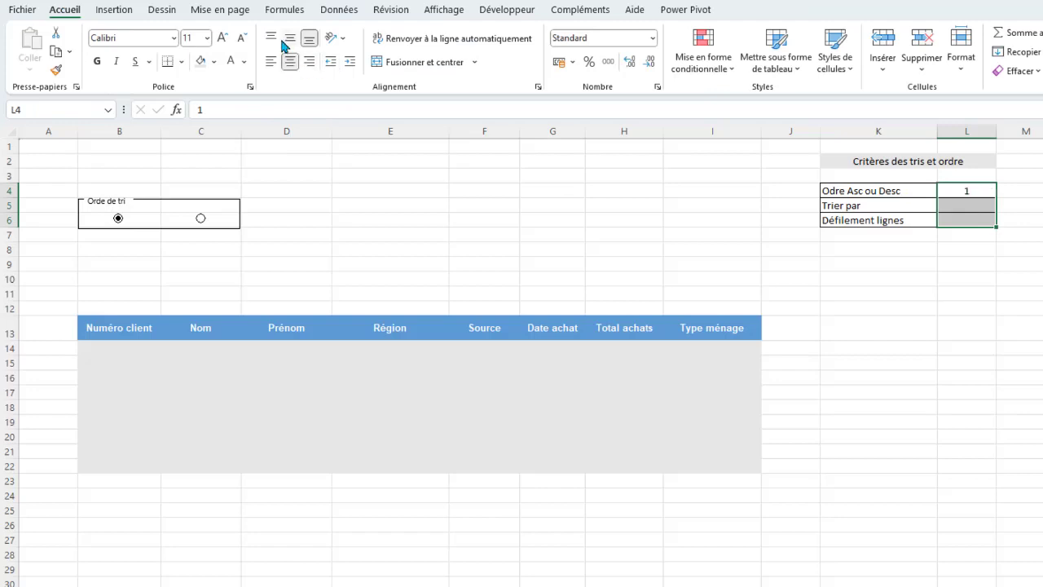
click(960, 264)
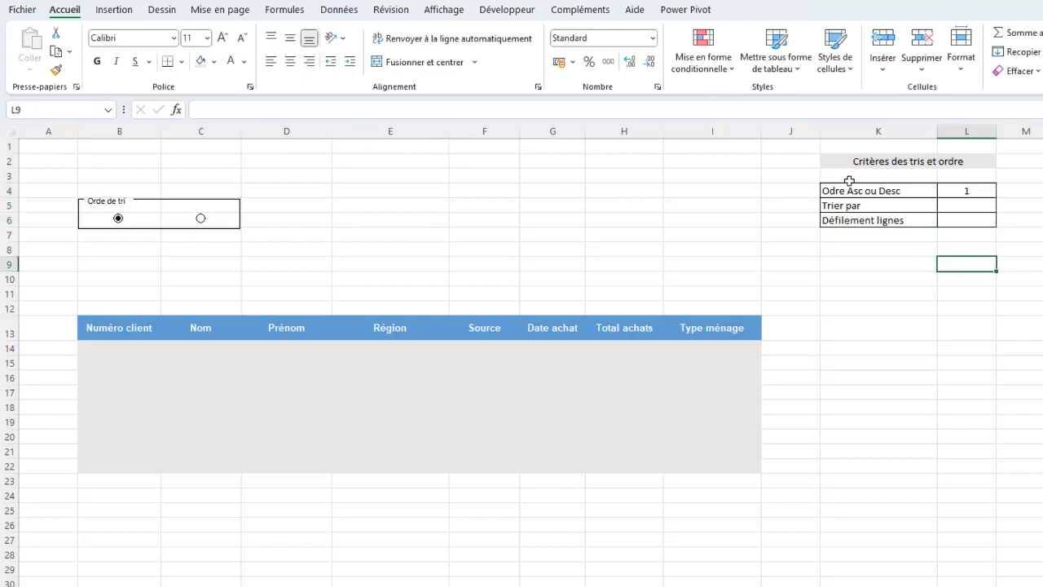
click(971, 191)
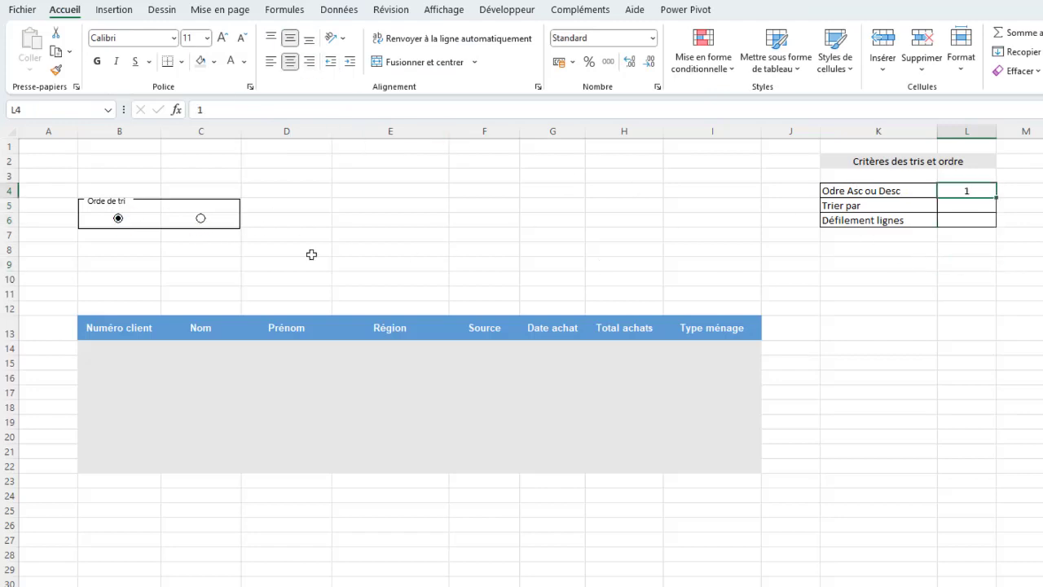
click(201, 218)
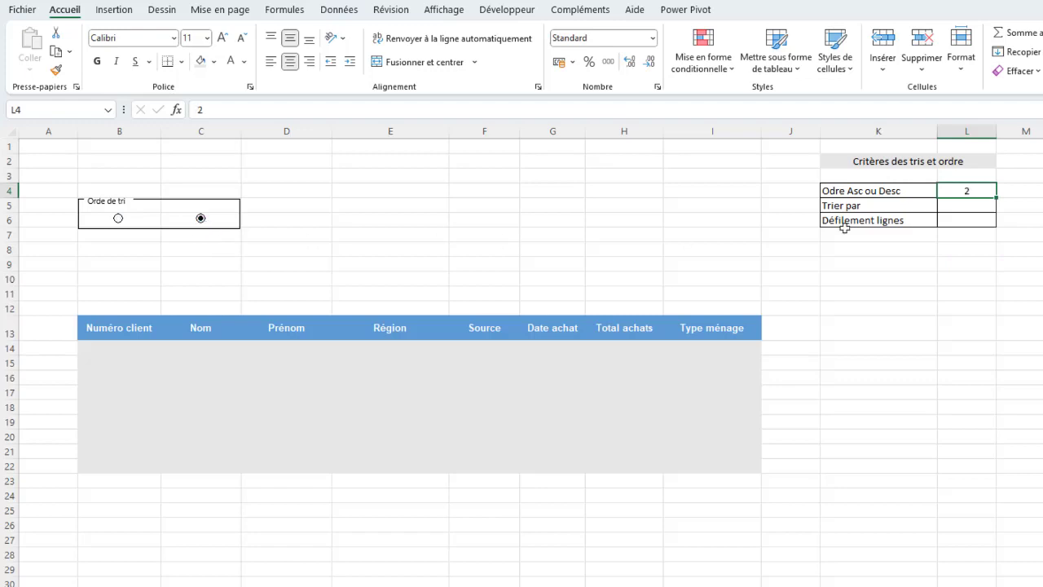
click(118, 218)
click(201, 218)
click(373, 251)
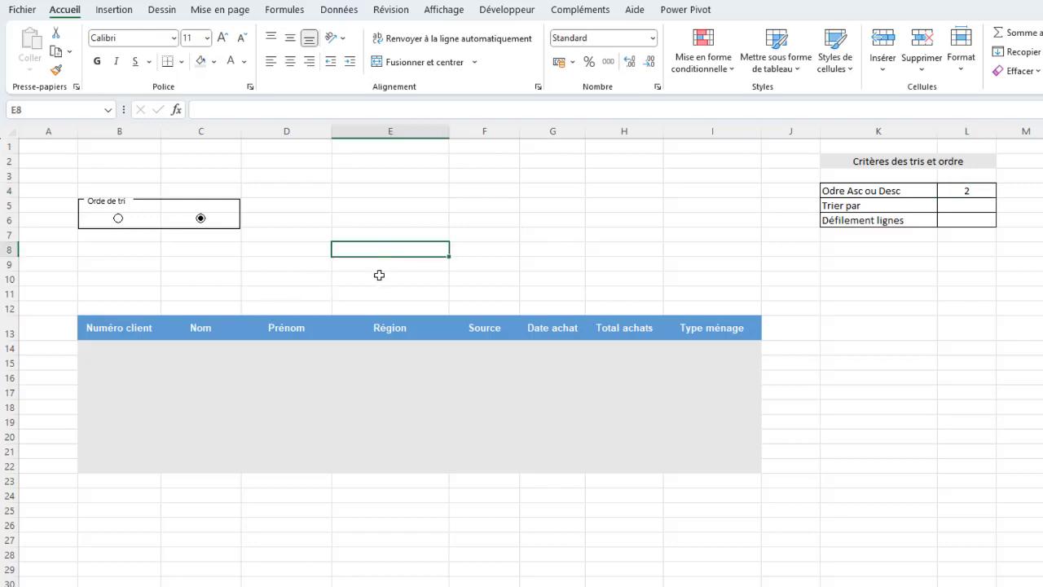
Shade cells B5:C6 behind the Orde de tri buttons light grey.
click(177, 201)
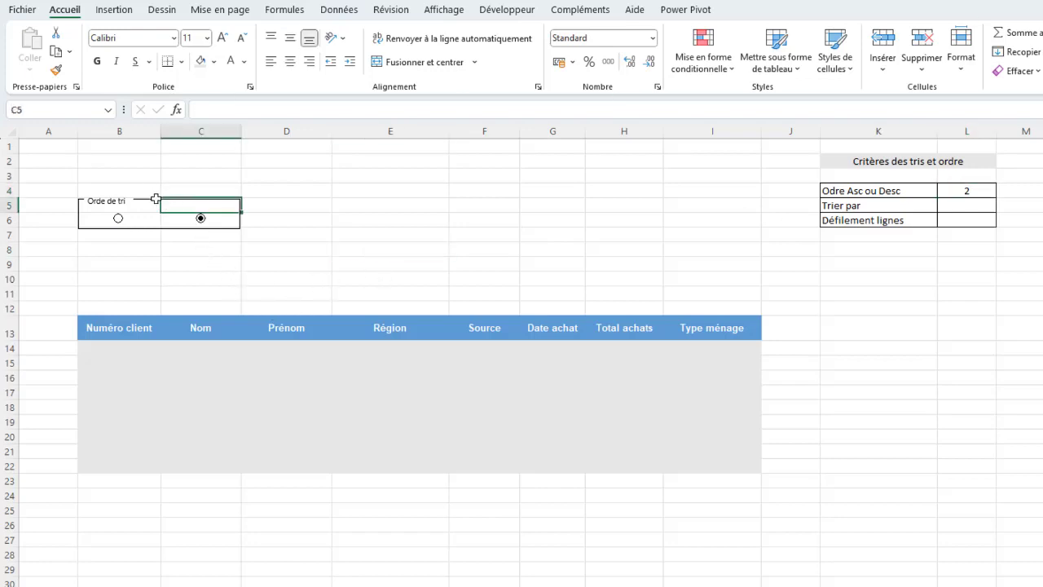
click(155, 198)
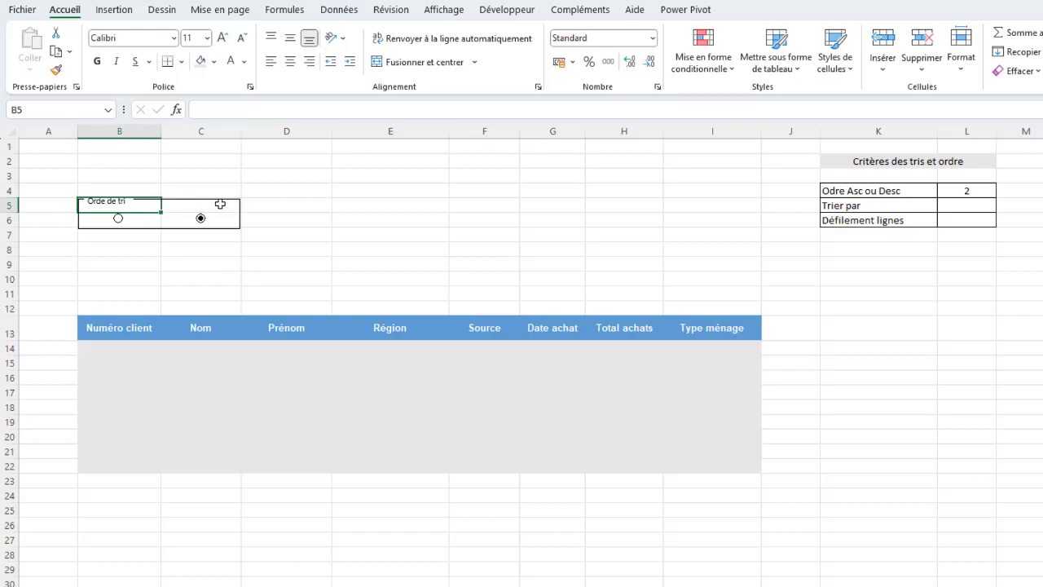
key(shift+Down)
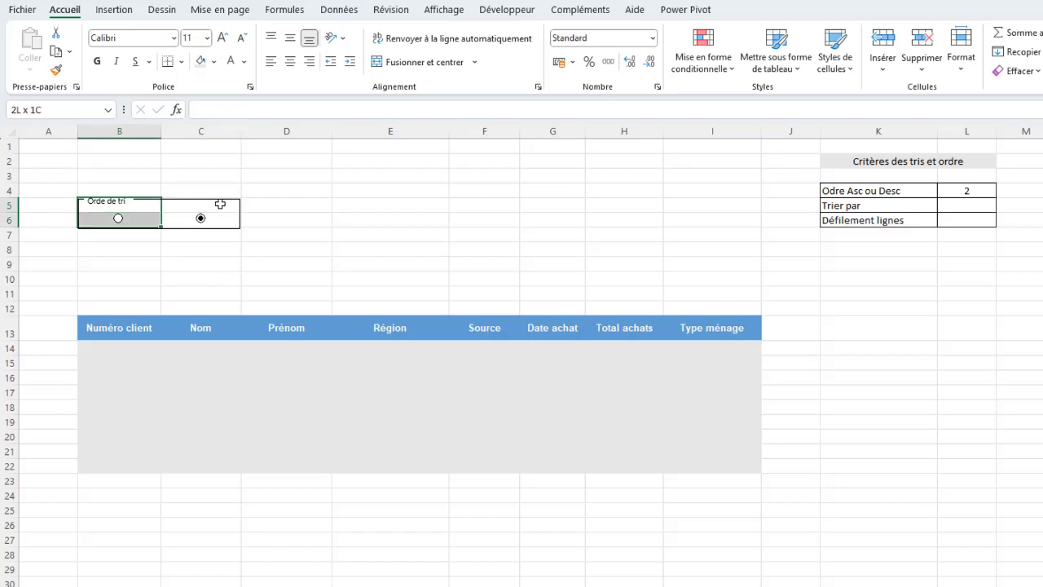
key(shift+Right)
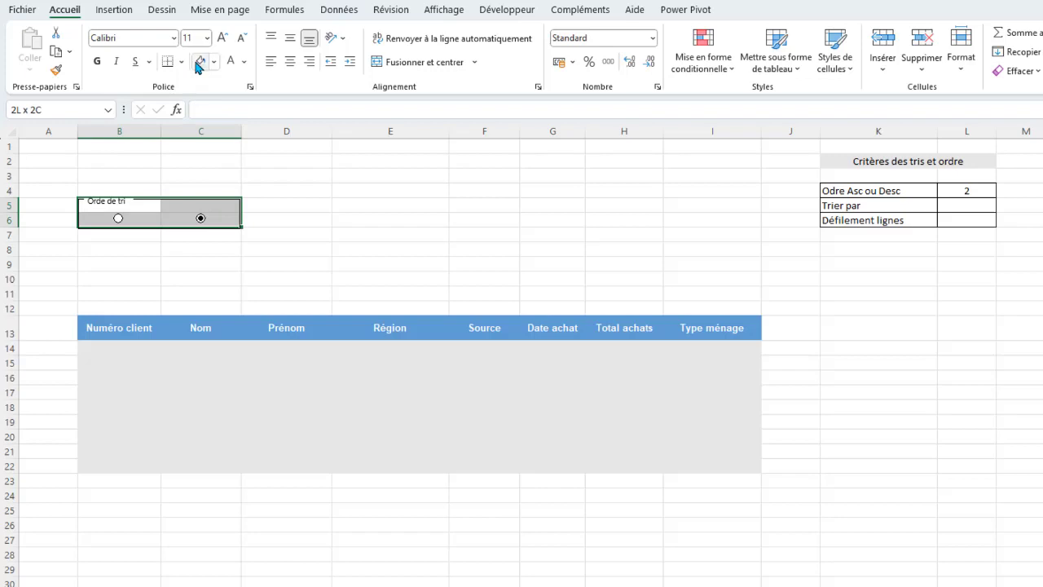
click(301, 171)
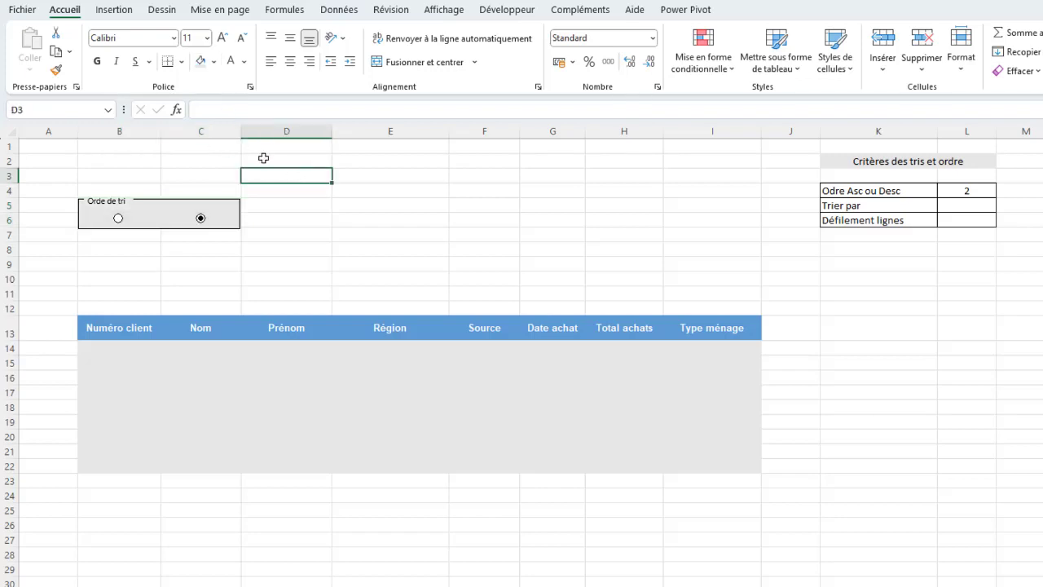
Undo the accidental deletion of the Orde de tri group box and reselect the first sort option.
click(226, 199)
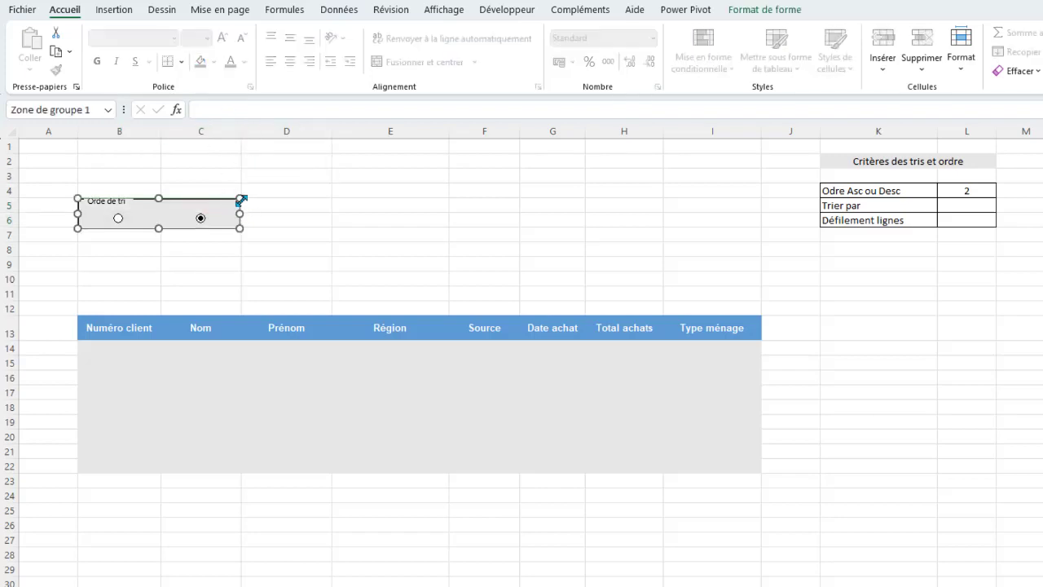
key(Delete)
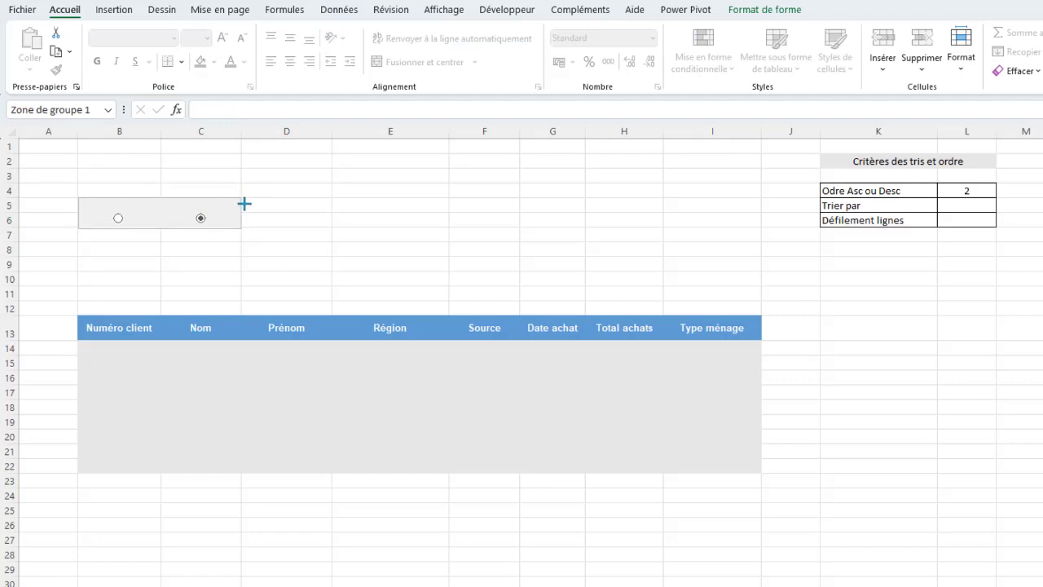
key(ctrl+z)
click(357, 191)
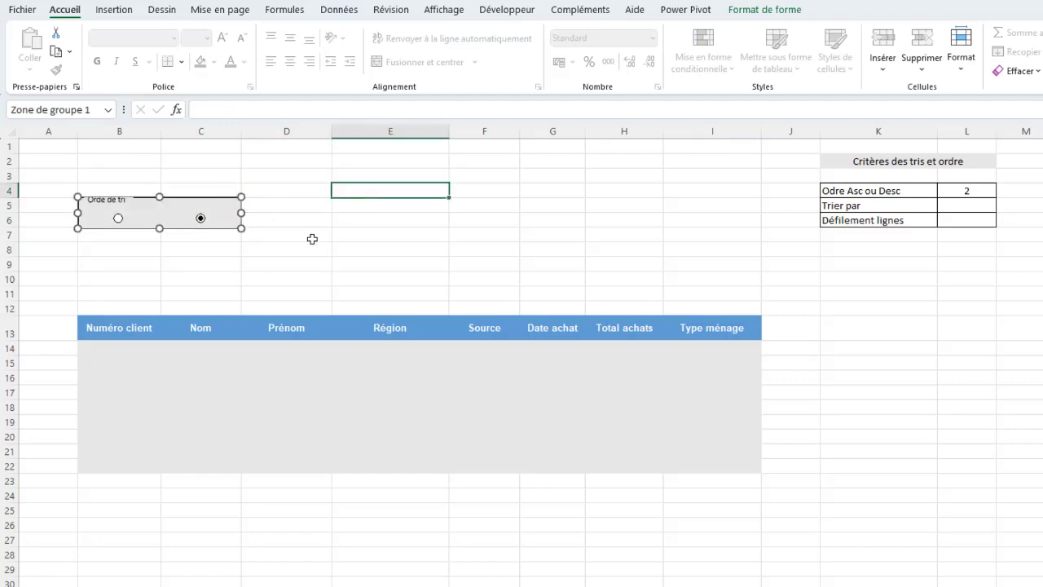
click(189, 260)
click(118, 218)
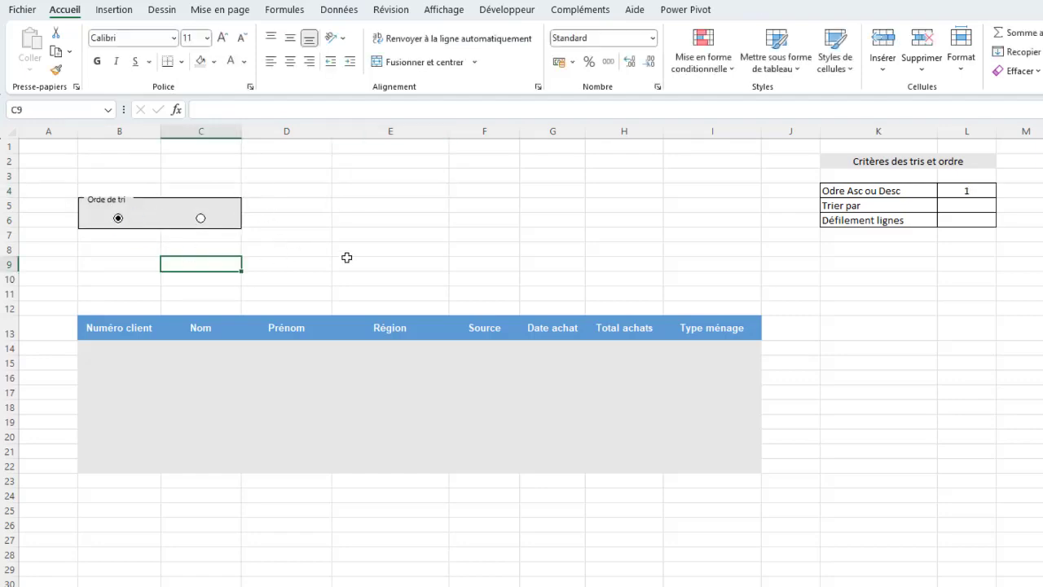
click(99, 267)
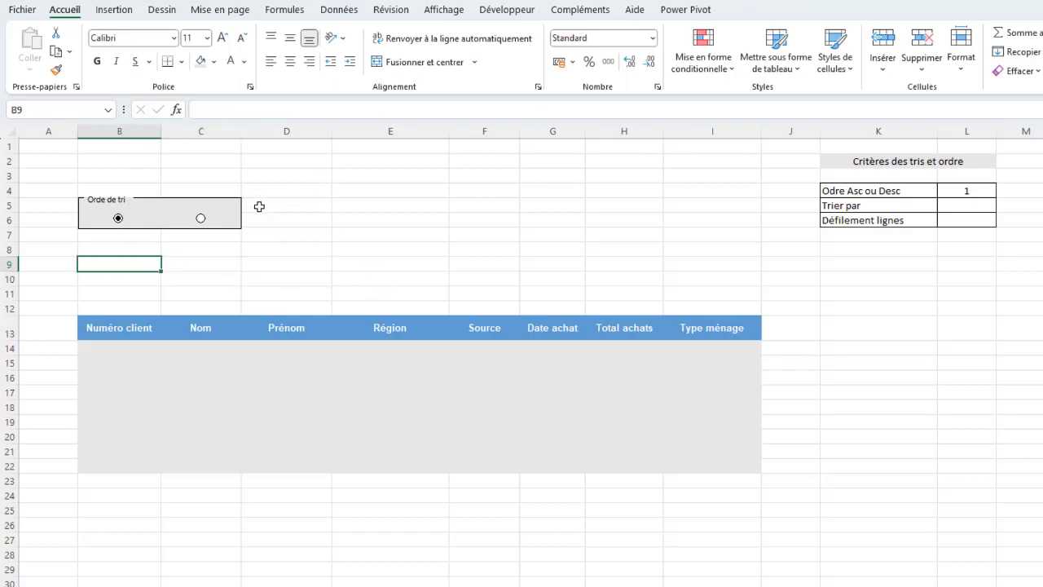
Insert a group box spanning B10:I11 and caption it Trier par.
click(499, 10)
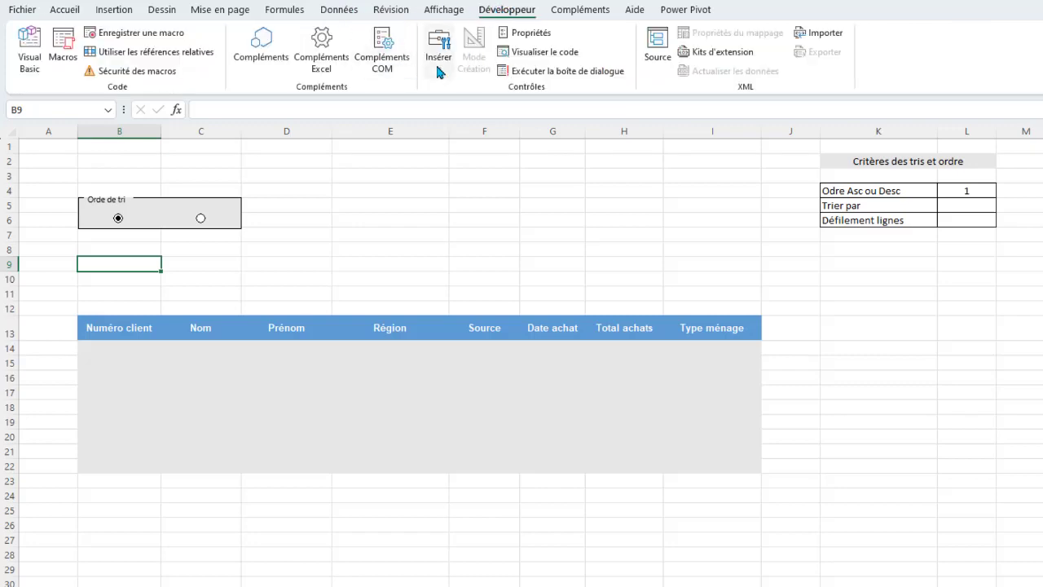
click(437, 66)
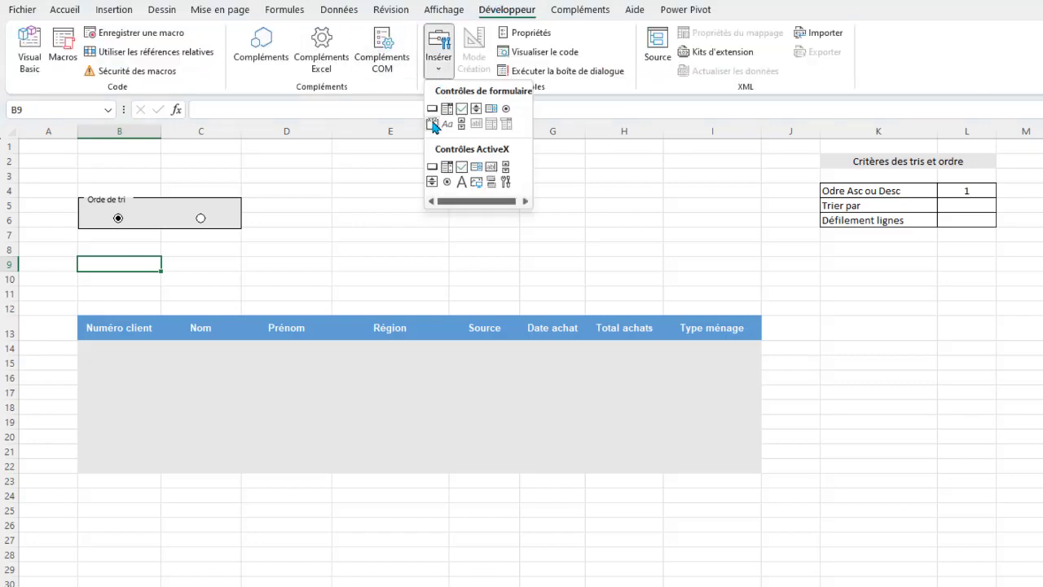
click(434, 125)
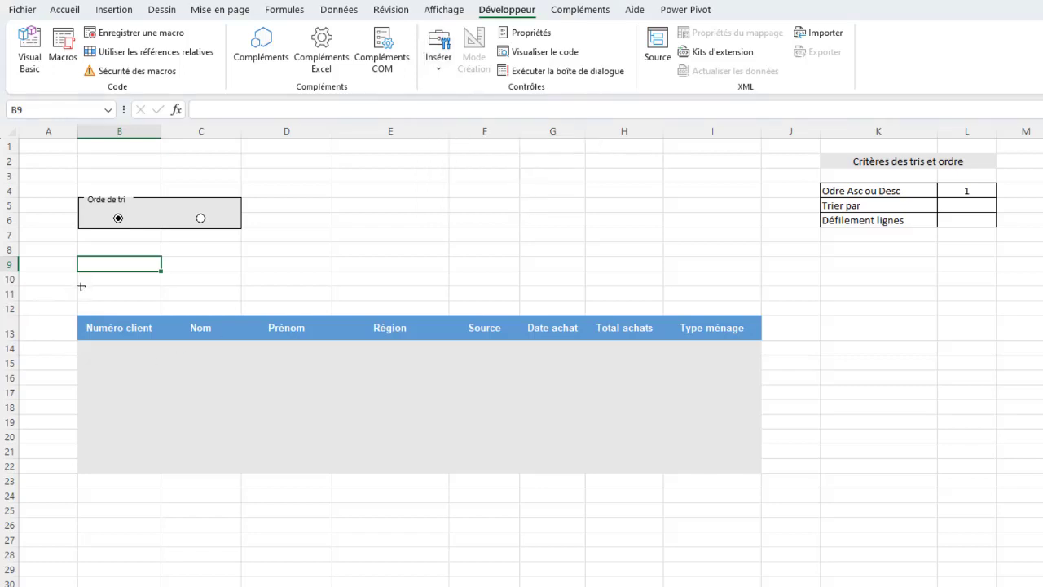
drag(79, 271, 763, 302)
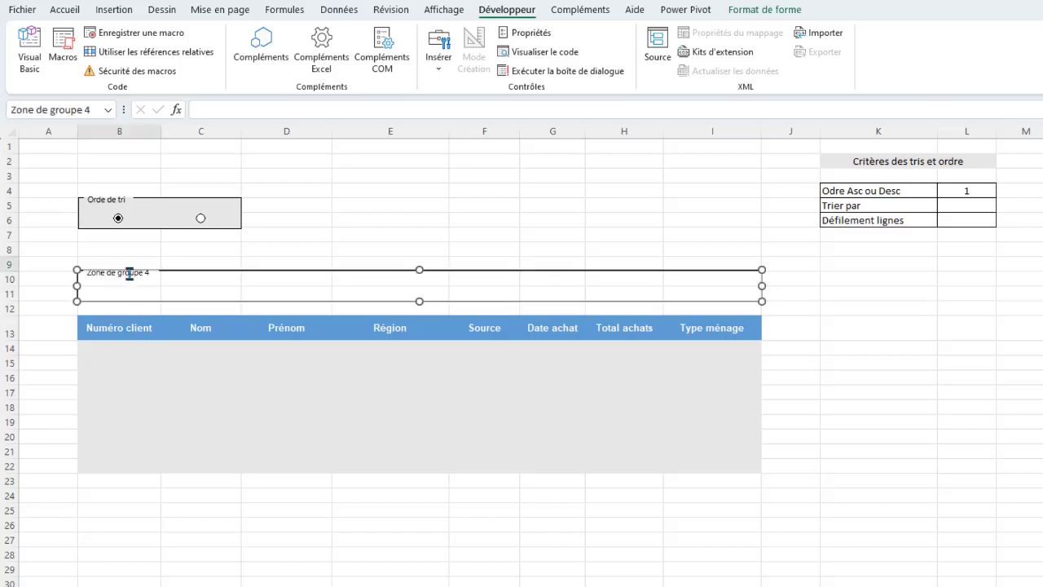
click(129, 274)
drag(85, 274, 154, 273)
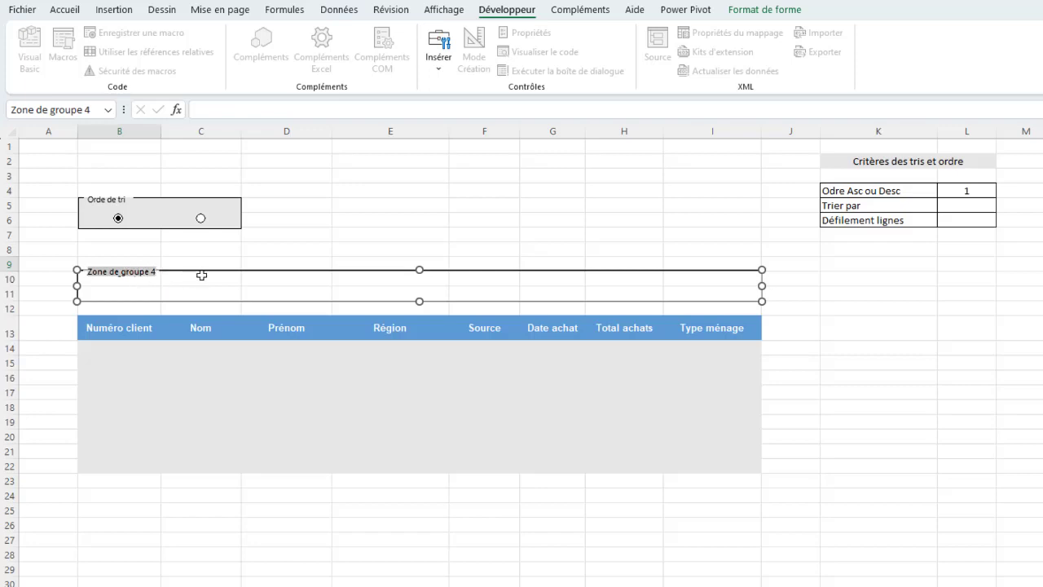
text(Trier par)
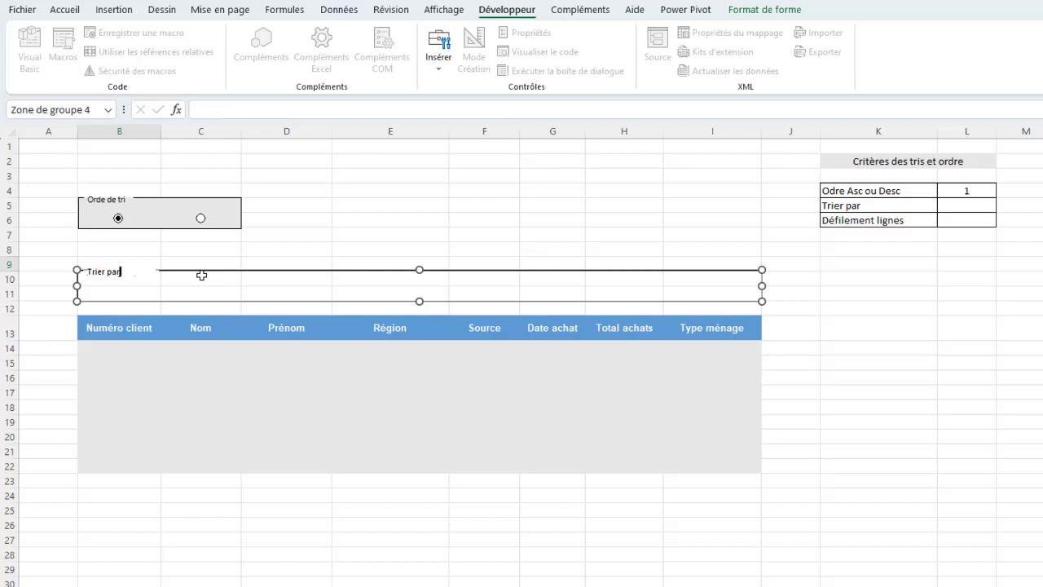
click(336, 217)
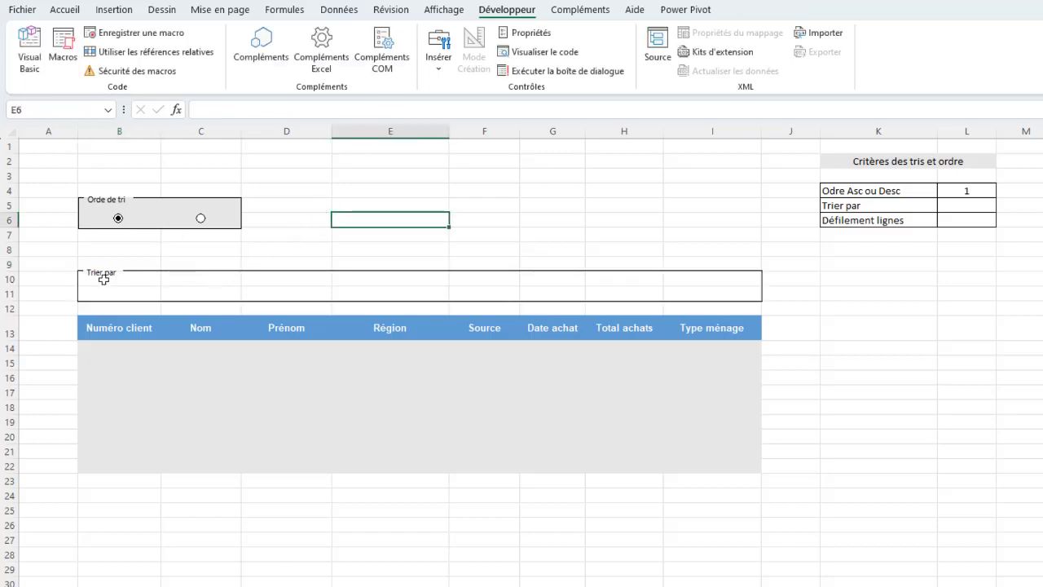
Fill cells B10:I11 behind the Trier par group box light grey.
drag(103, 280, 725, 296)
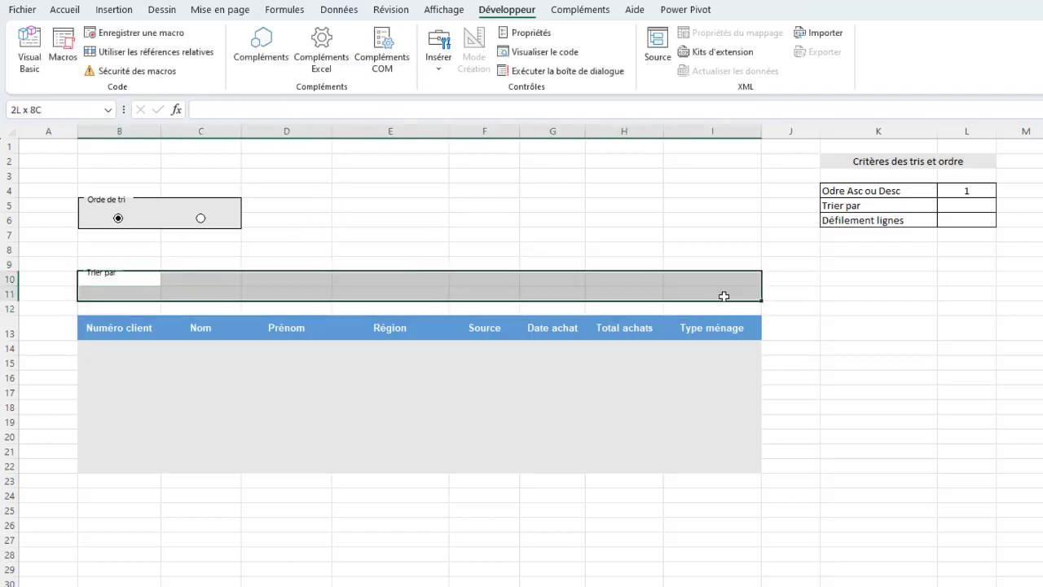
click(64, 11)
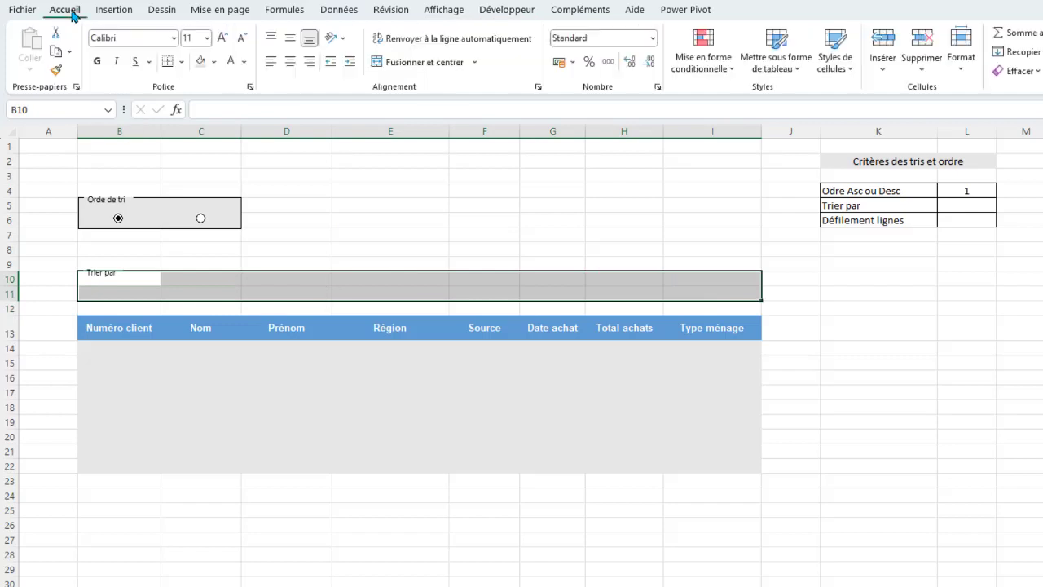
click(198, 63)
click(484, 197)
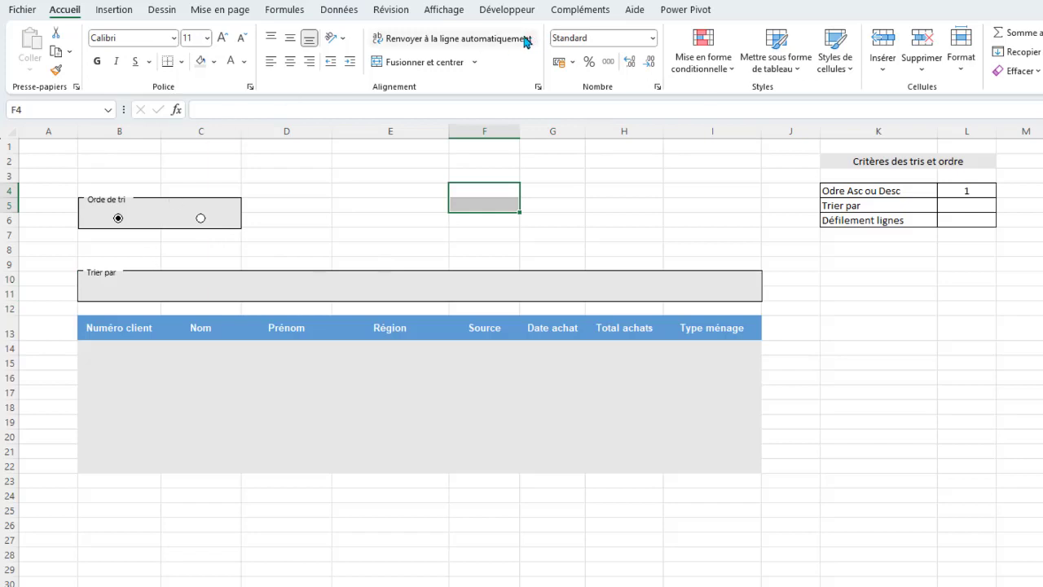
click(270, 273)
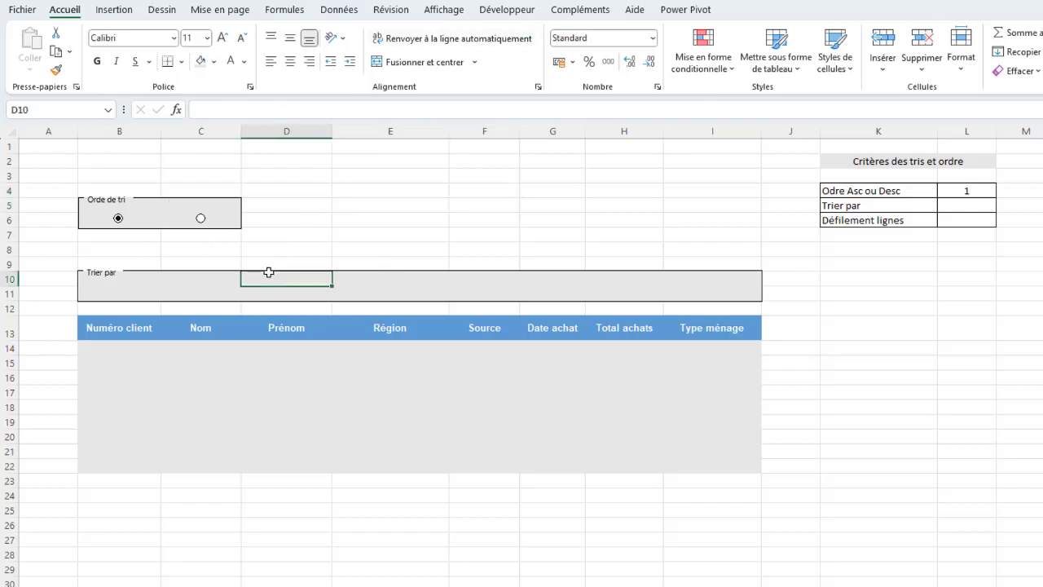
click(270, 272)
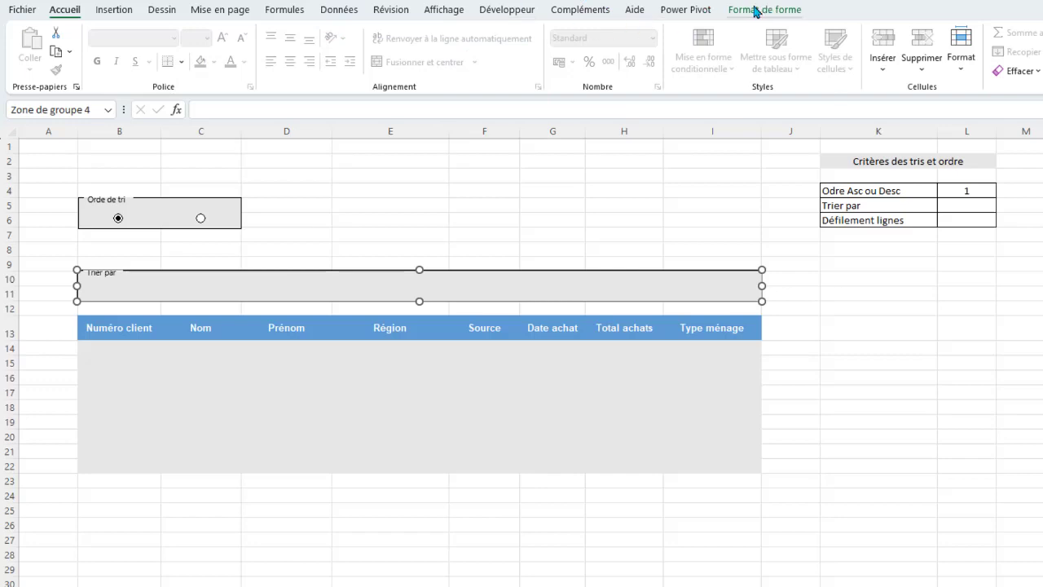
Add an uncaptioned option button in Trier par, shrink it to its circle, and copy it above each column heading.
click(506, 10)
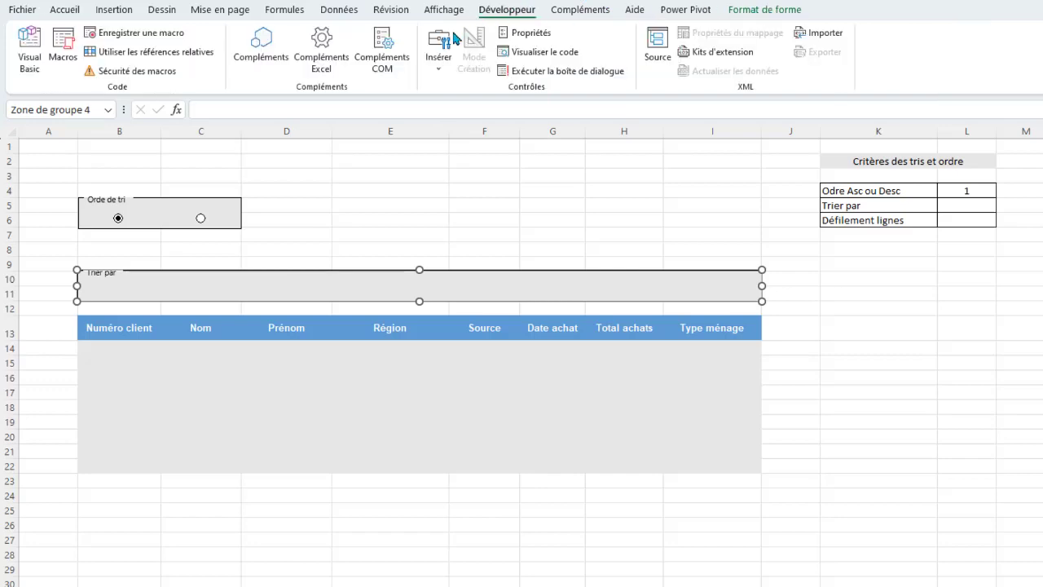
click(437, 65)
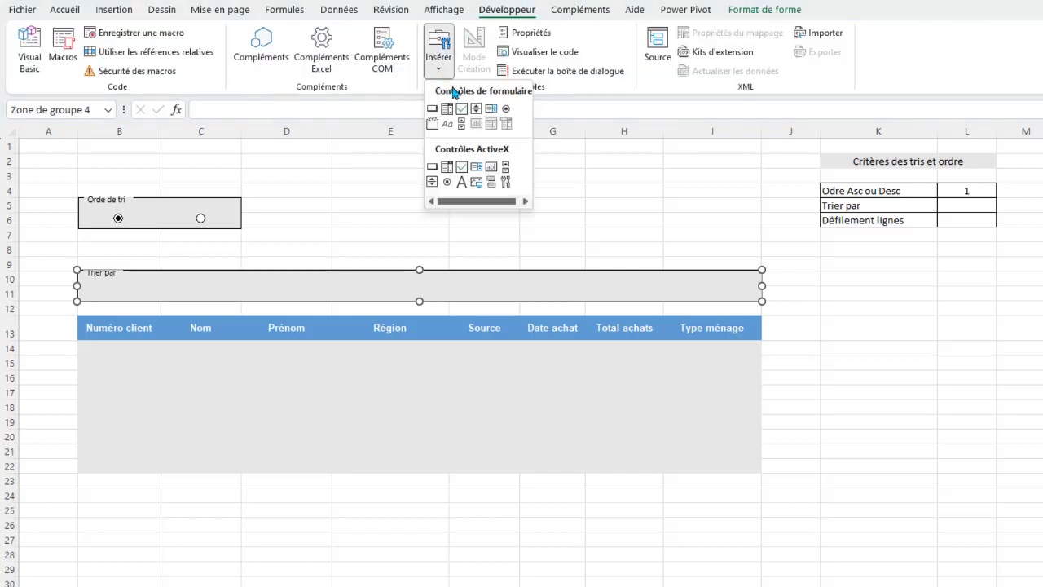
click(505, 114)
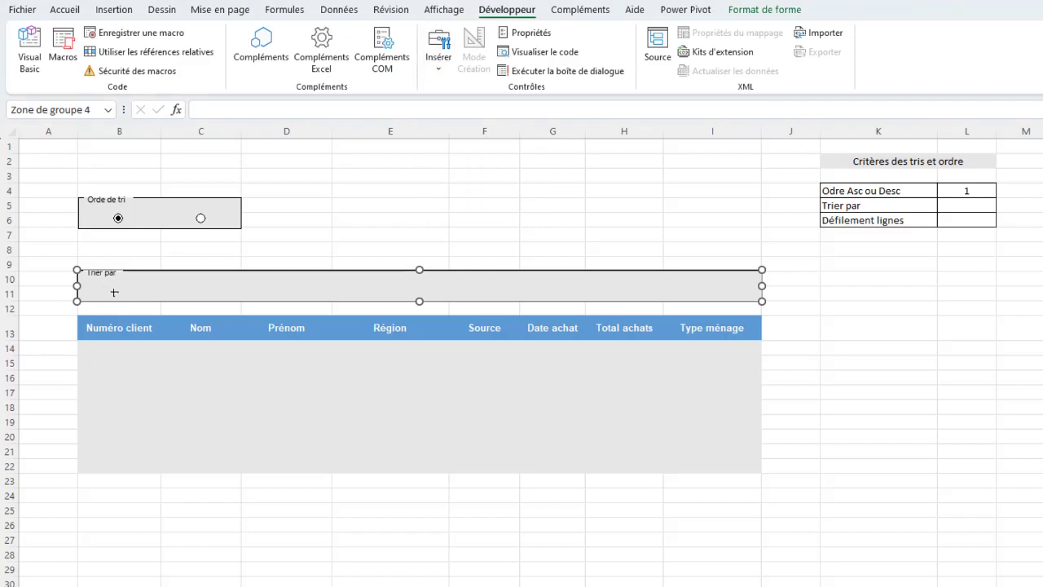
mouse_move(103, 286)
mouse_down()
mouse_move(139, 301)
mouse_move(125, 278)
mouse_up()
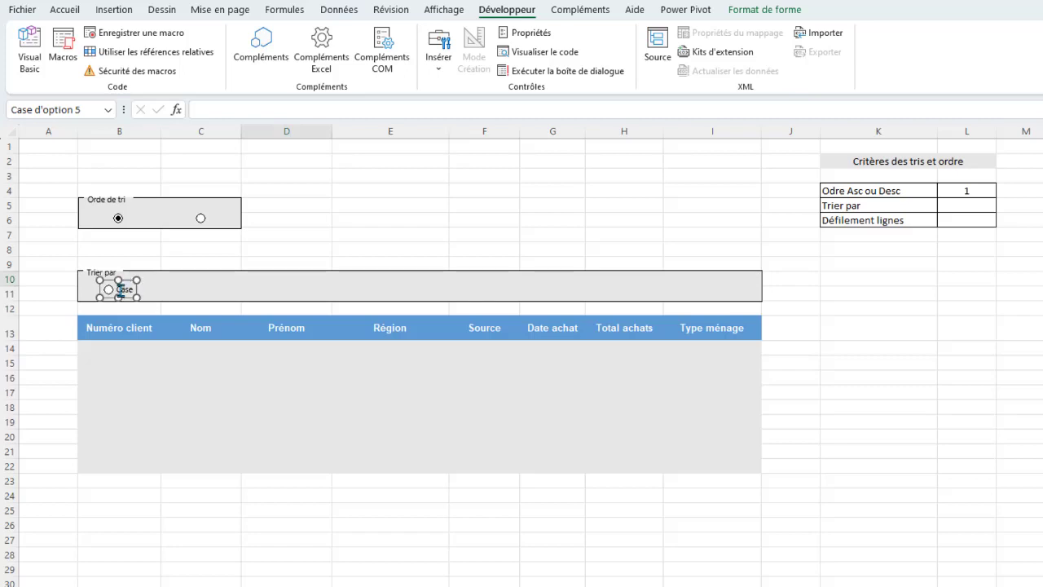
click(118, 289)
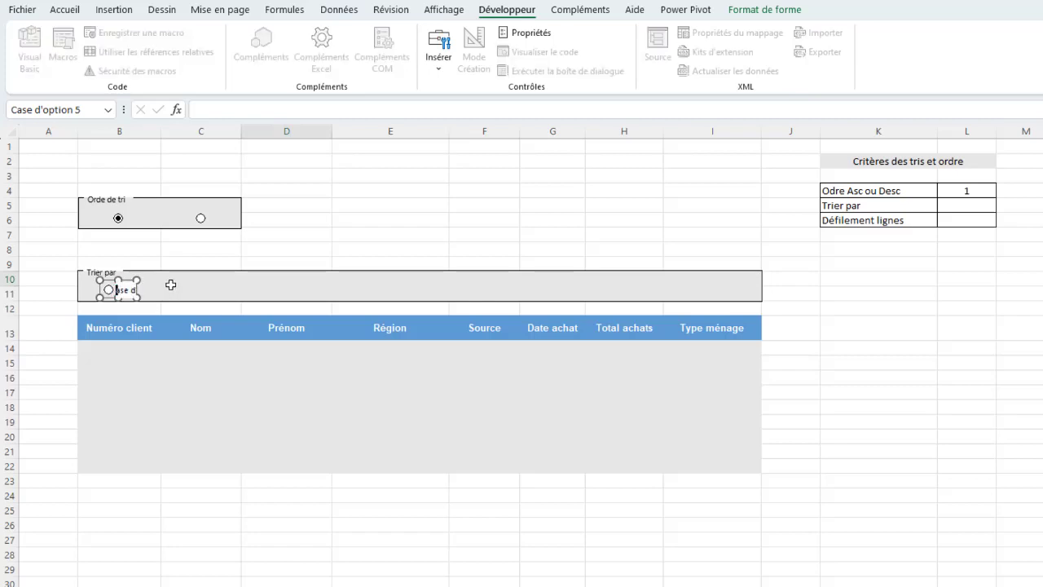
key(Delete)
key(Delete)
key(Delete)
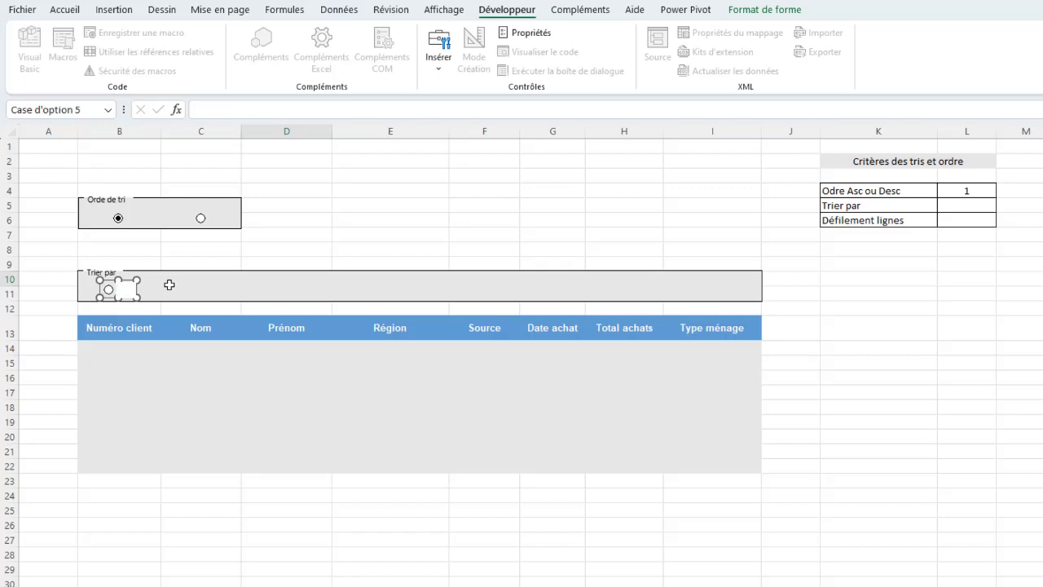
drag(139, 298, 483, 298)
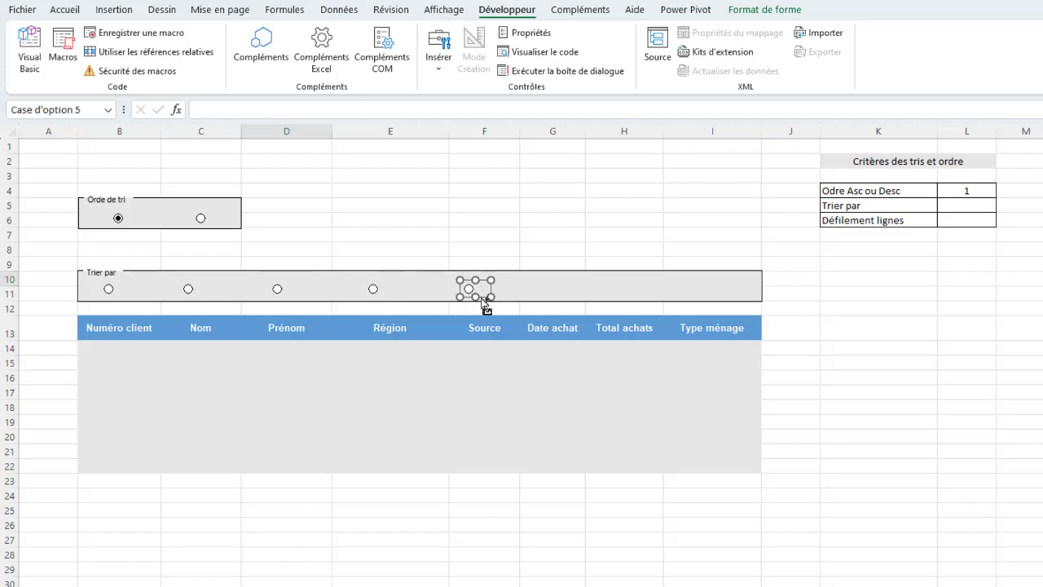
mouse_move(487, 306)
mouse_down()
mouse_move(552, 296)
mouse_move(717, 304)
mouse_up()
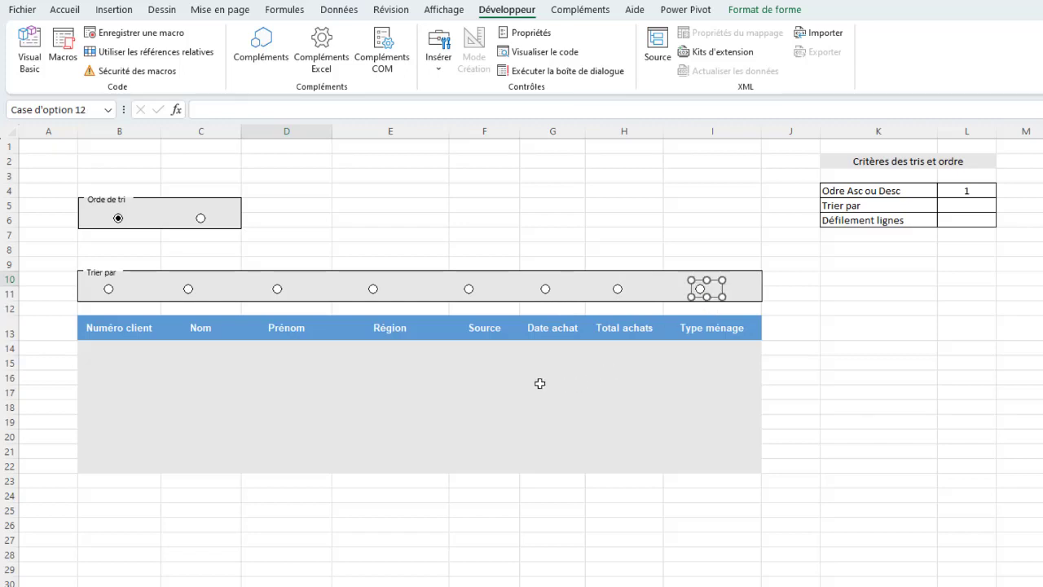
click(525, 188)
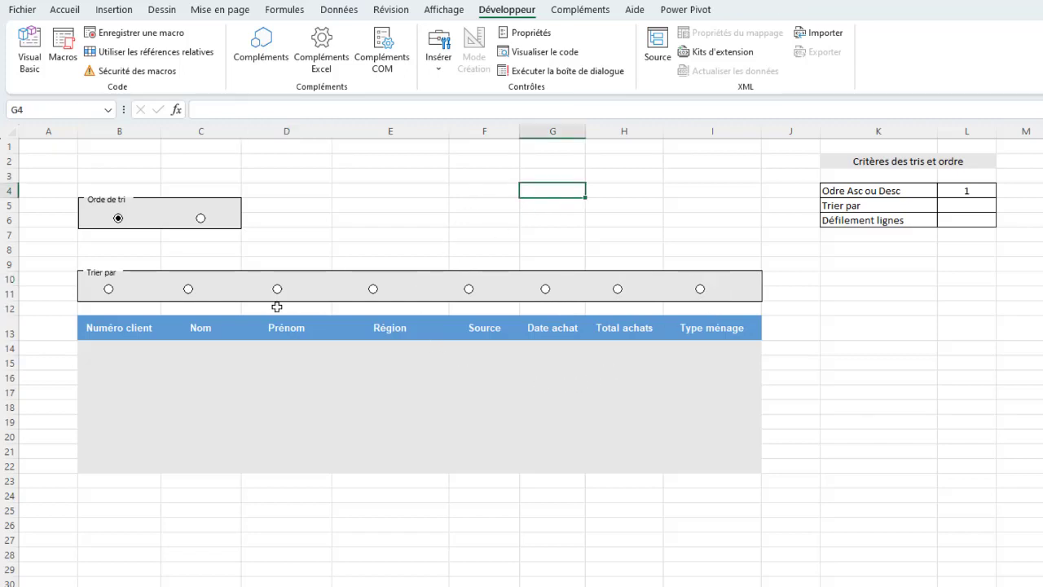
Set the Trier par option buttons' cell link to $L$5.
right_click(112, 295)
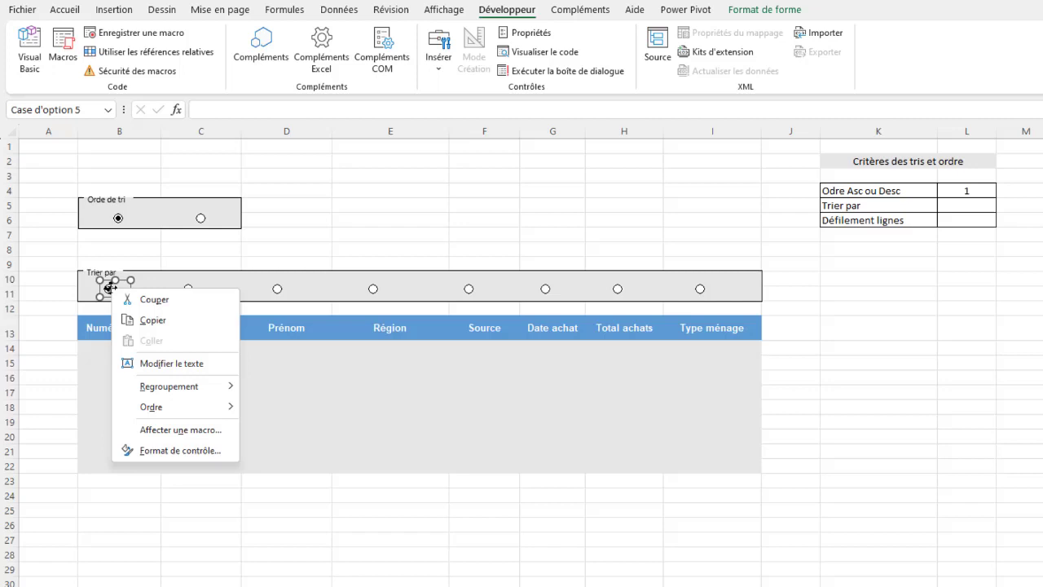
click(181, 447)
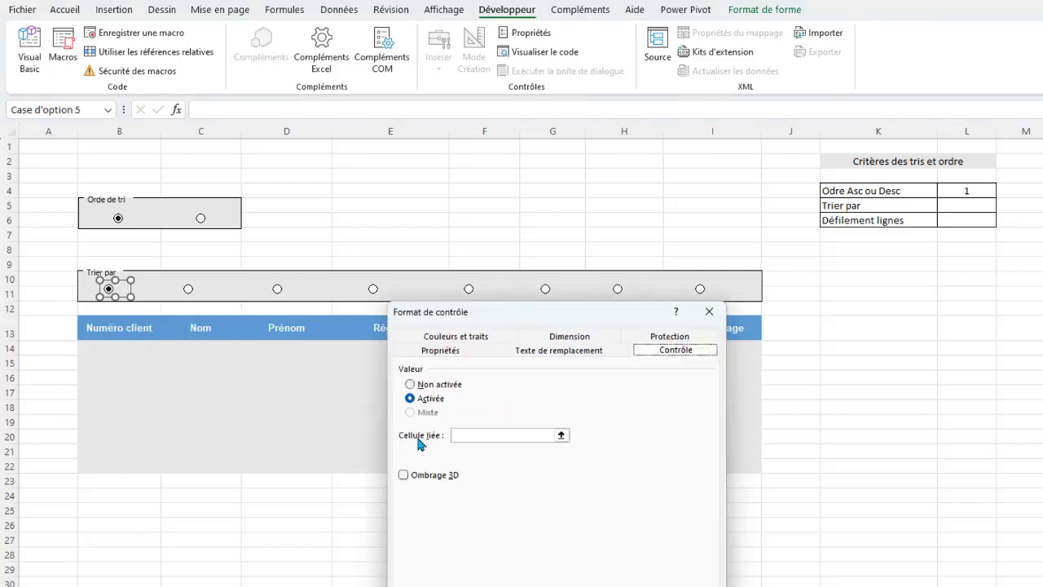
click(482, 434)
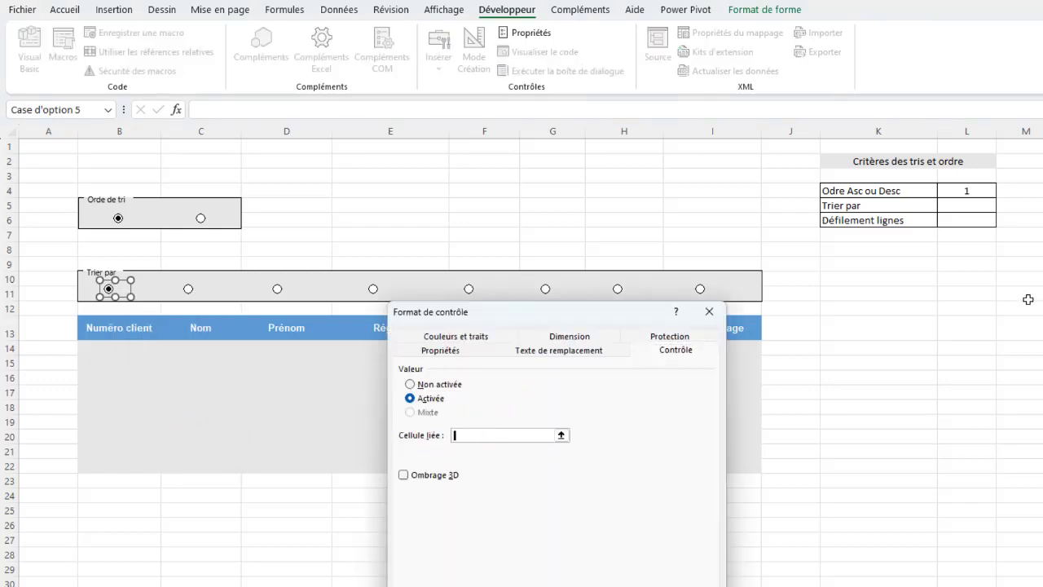
click(962, 205)
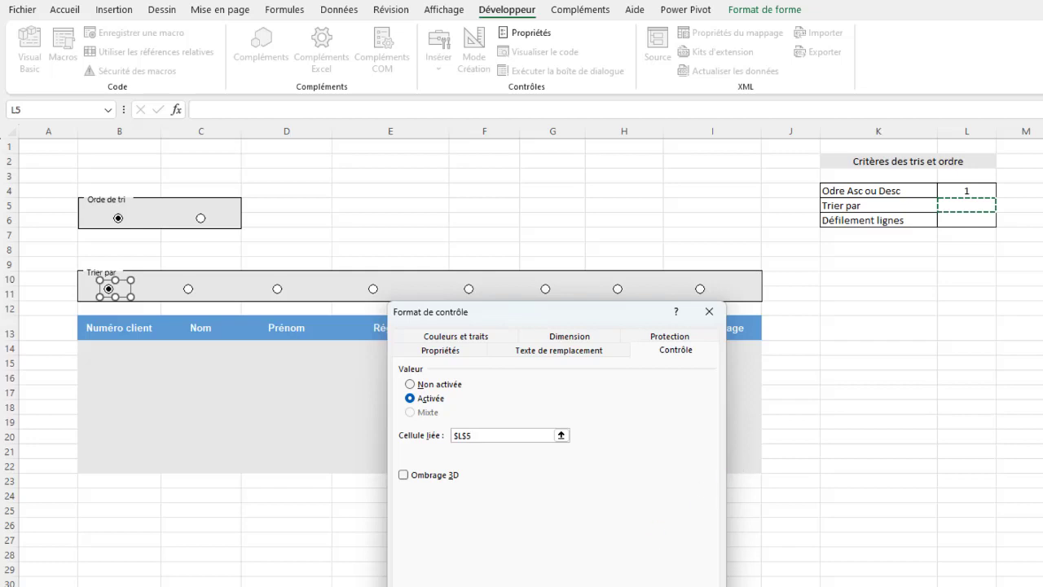
key(Return)
click(984, 327)
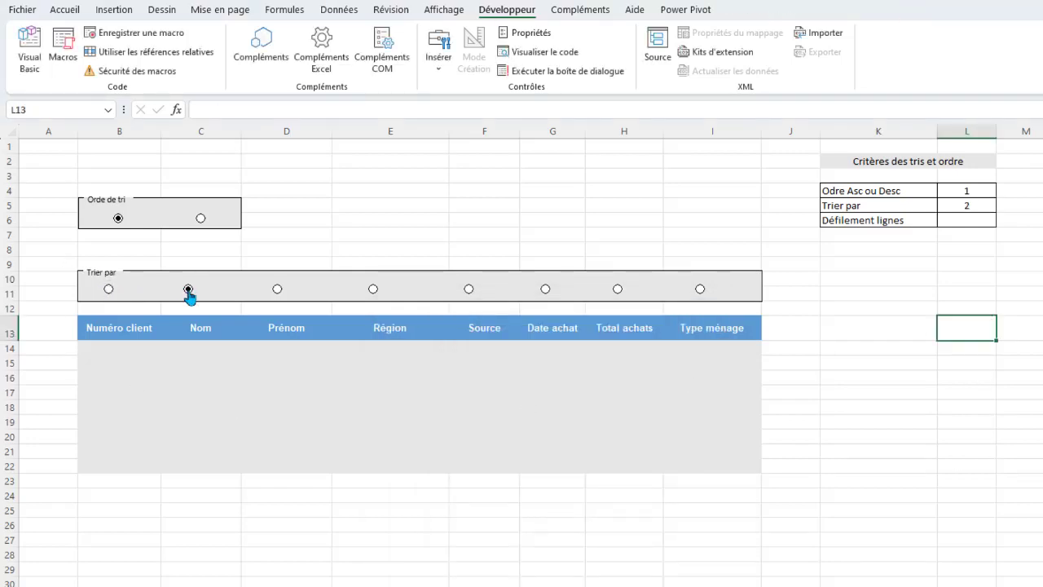
Test each Trier par button from Prénom to Type ménage, ending on Numéro client.
click(278, 290)
click(379, 295)
click(469, 295)
click(546, 293)
click(618, 295)
click(700, 295)
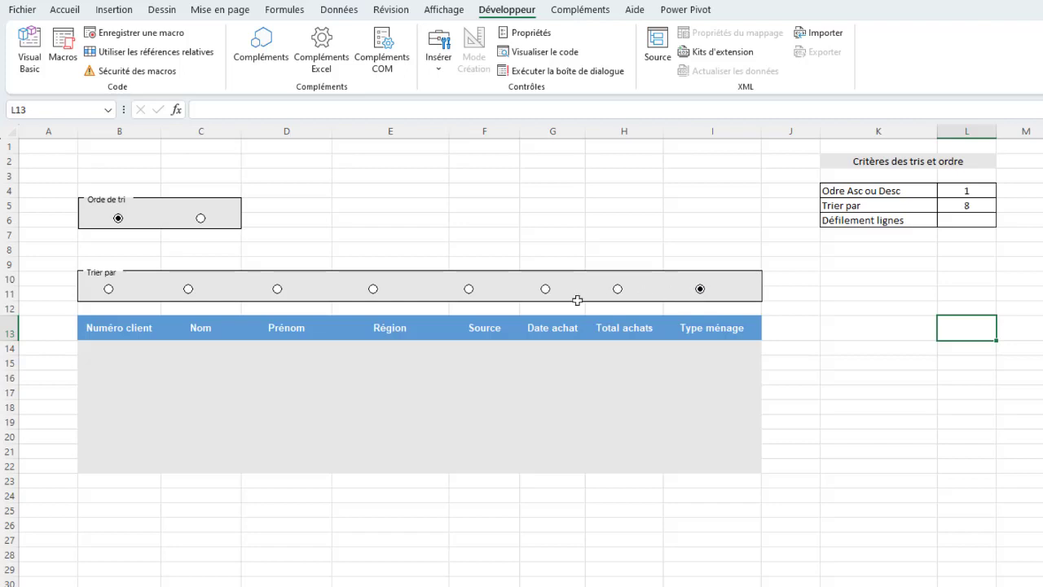
click(279, 292)
click(189, 294)
click(109, 292)
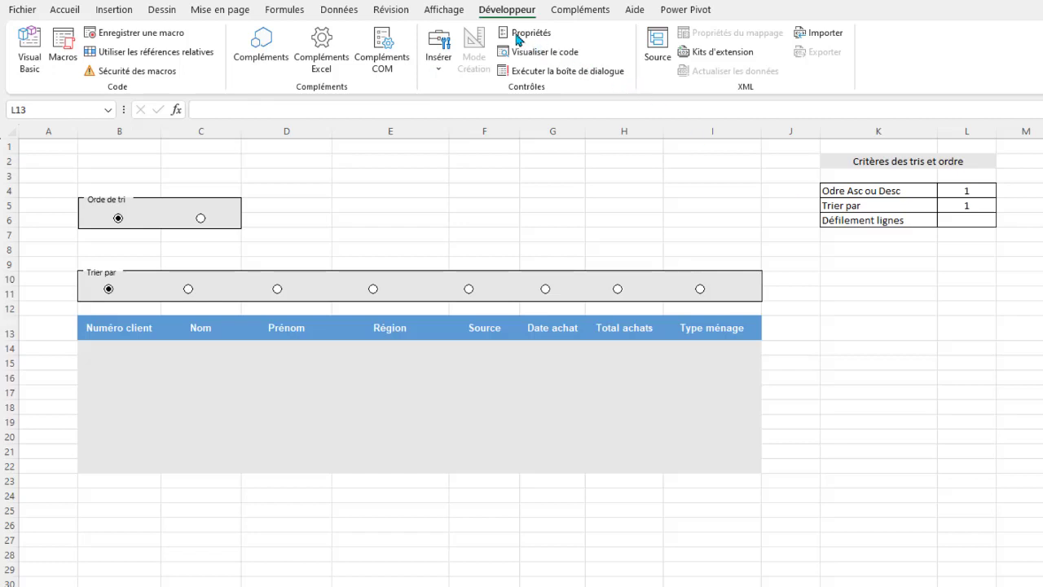
Open the Insérer form controls palette on the Développeur ribbon.
click(443, 65)
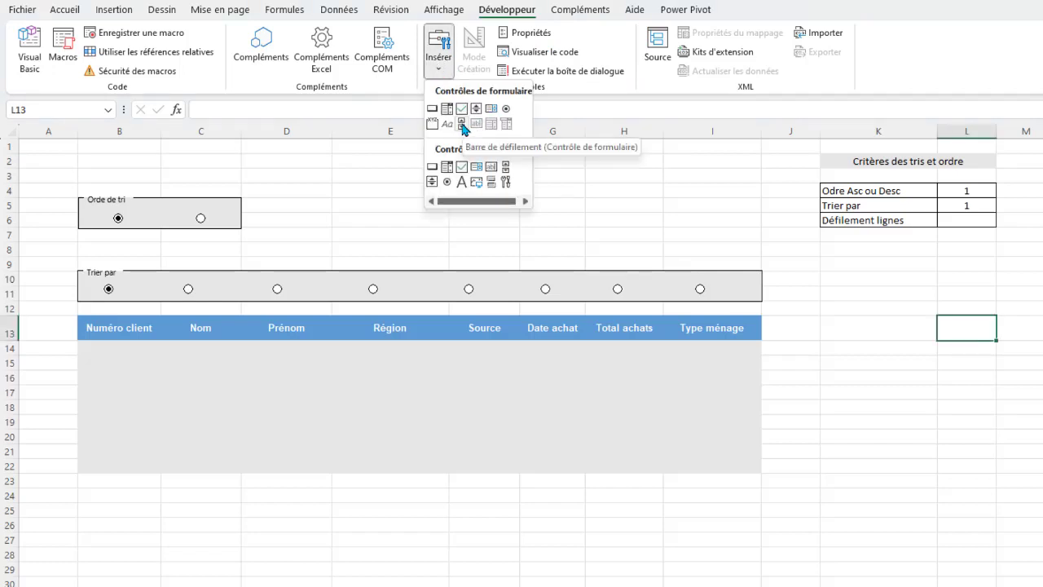
Draw a vertical Barre de défilement down column A from row 13 to row 22.
click(462, 124)
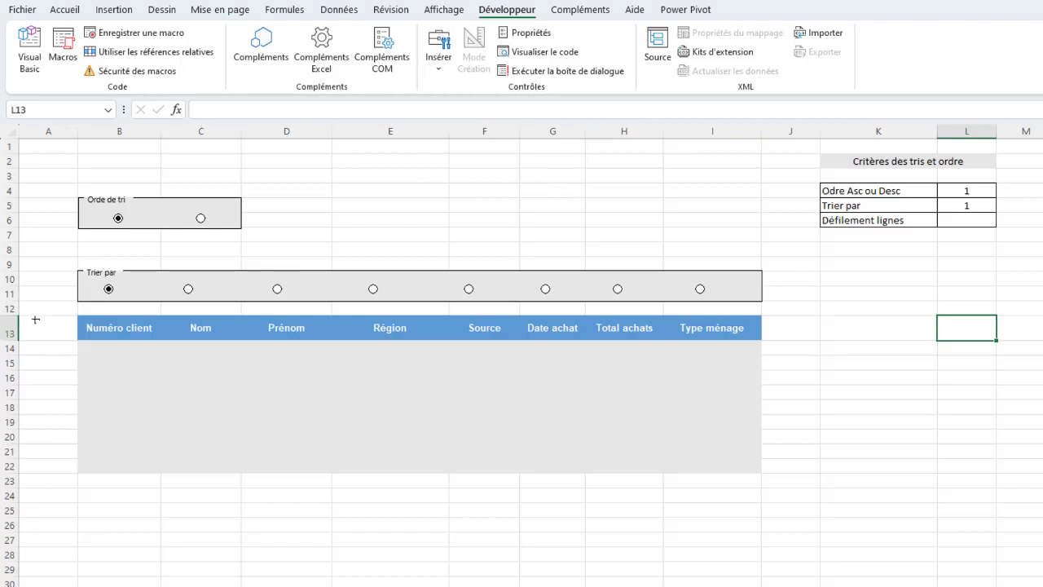
drag(36, 315, 63, 470)
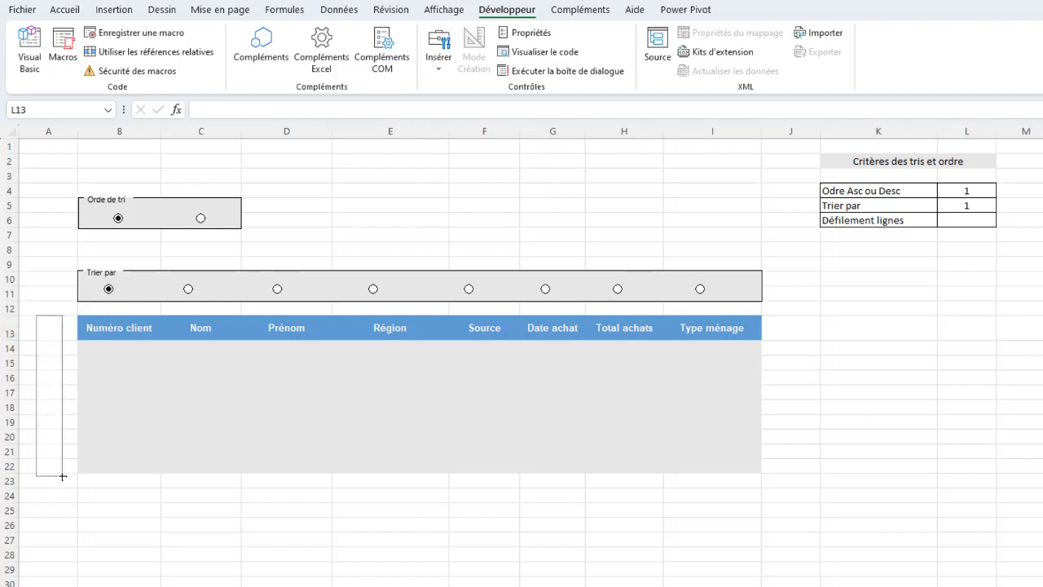
drag(63, 469, 62, 476)
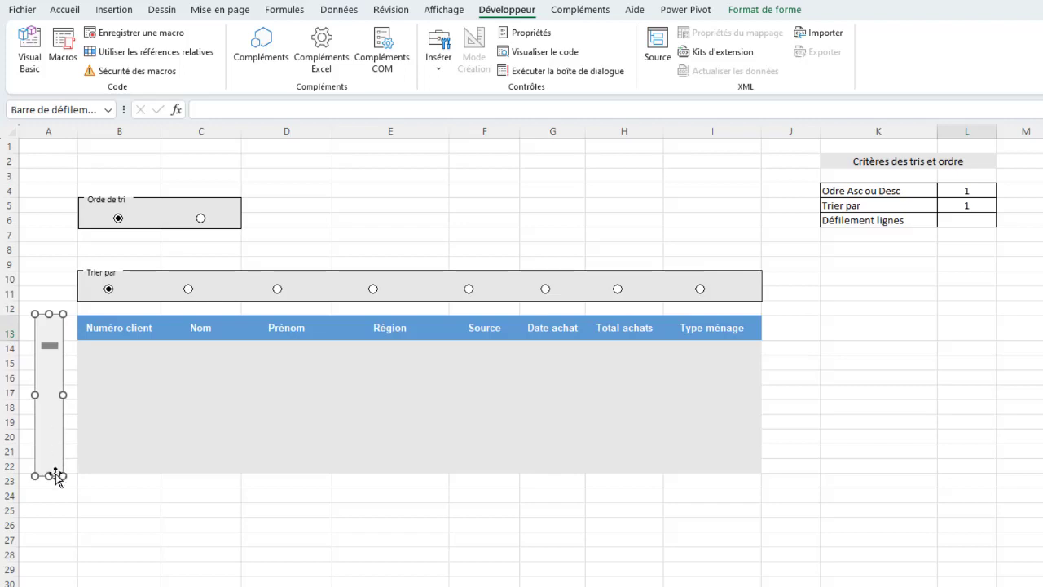
Give the scroll bar a maximum value of 10 and link it to cell $L$6.
right_click(53, 368)
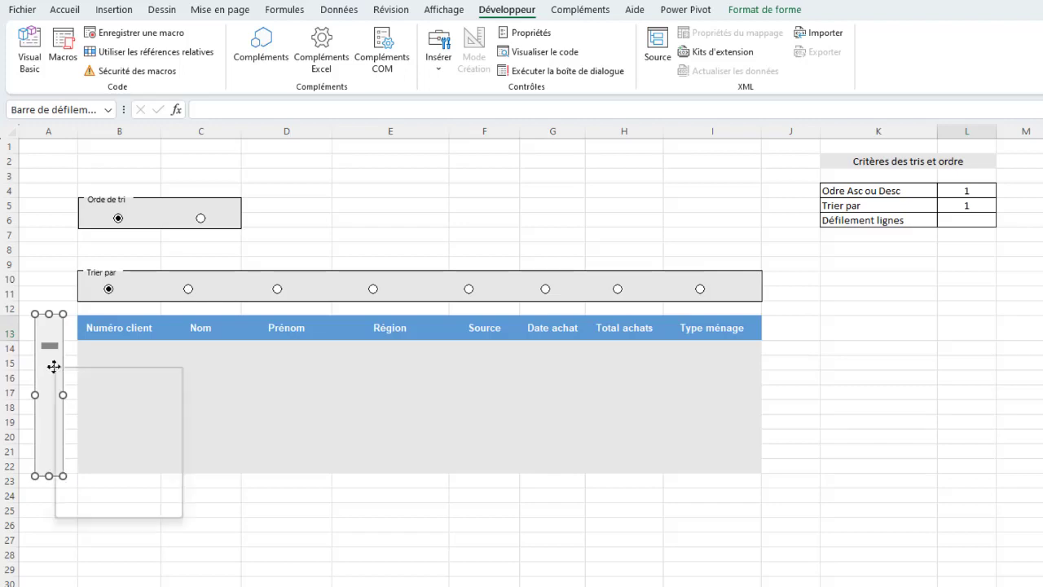
click(122, 506)
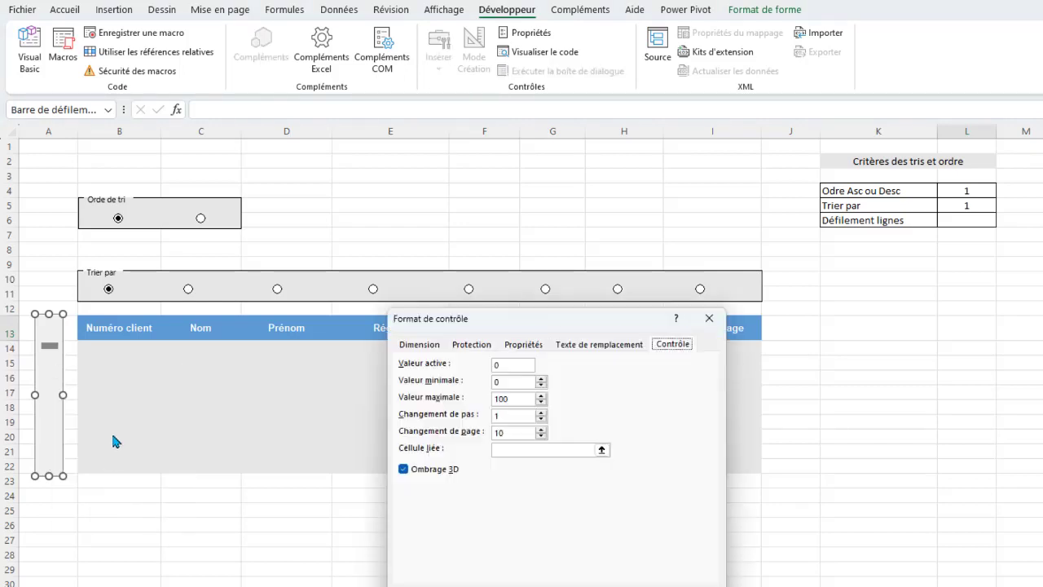
drag(536, 318, 434, 288)
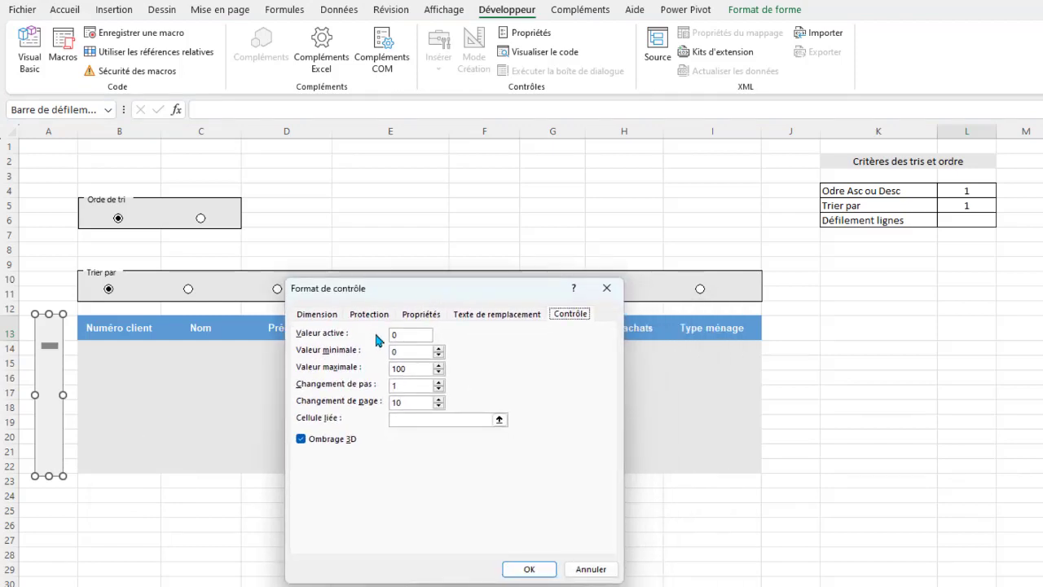
double_click(419, 368)
text(1)
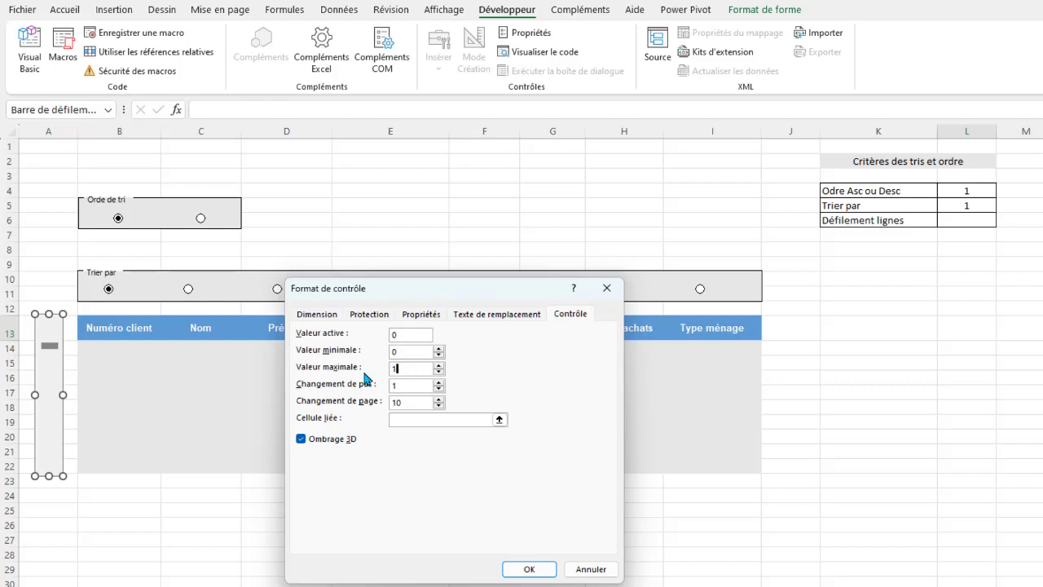
text(0)
click(409, 418)
click(972, 223)
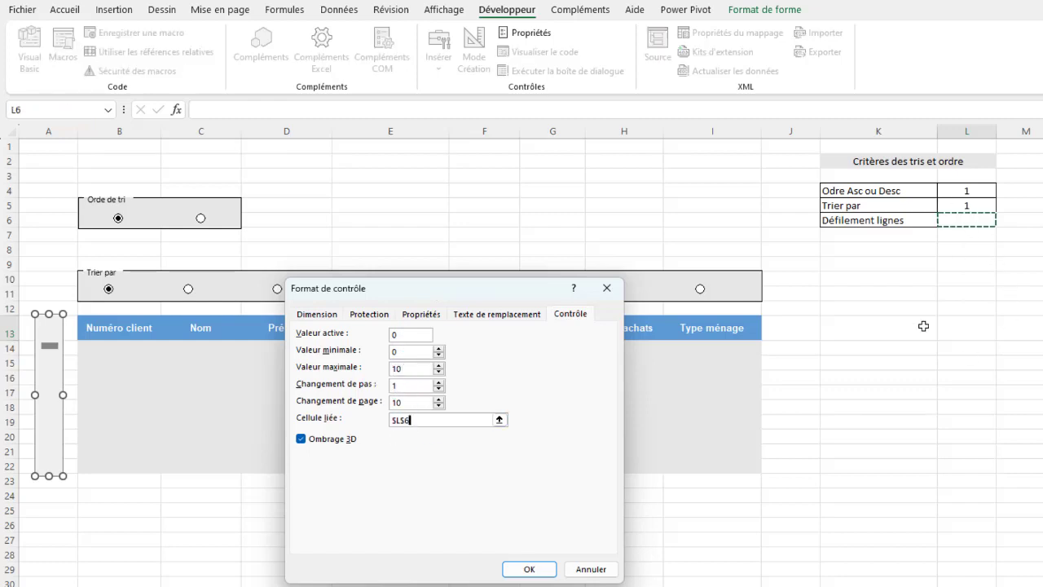
click(531, 568)
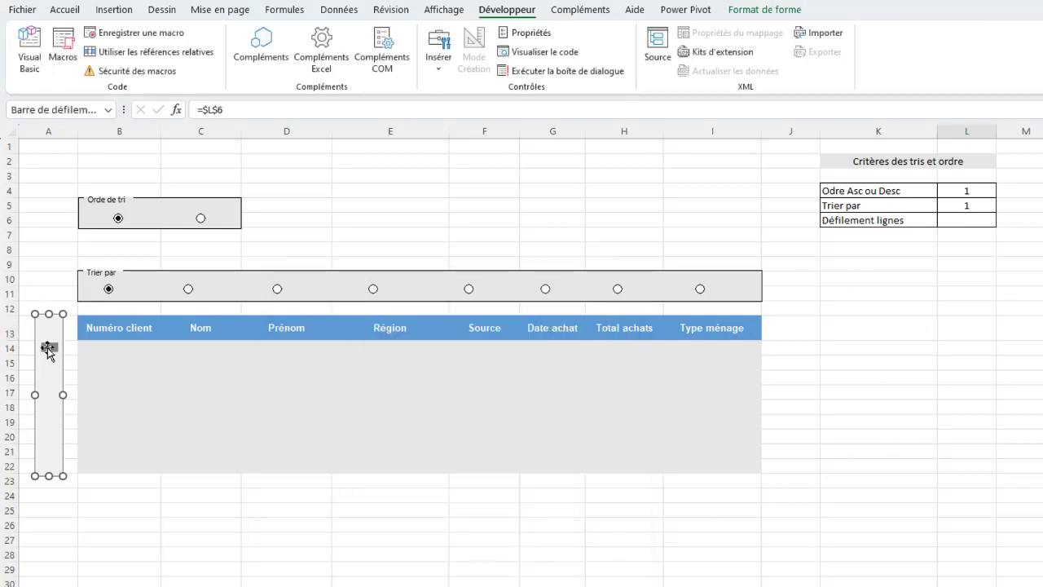
Drag the scroll bar thumb to test L6, returning Défilement lignes to 0.
click(41, 264)
drag(49, 346, 57, 424)
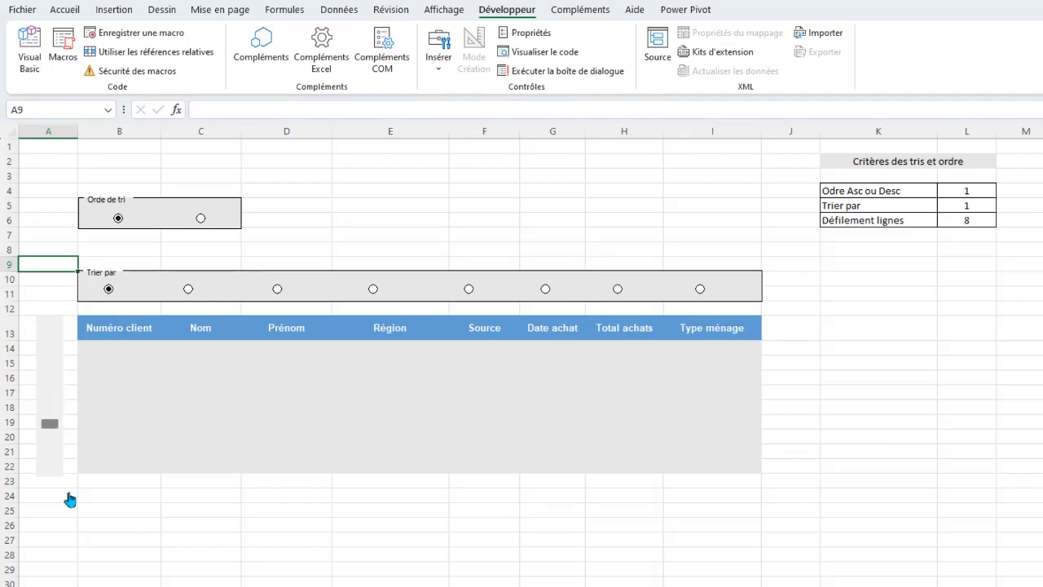
mouse_move(50, 421)
mouse_down()
mouse_move(52, 395)
mouse_move(65, 529)
mouse_move(50, 376)
mouse_move(53, 505)
mouse_up()
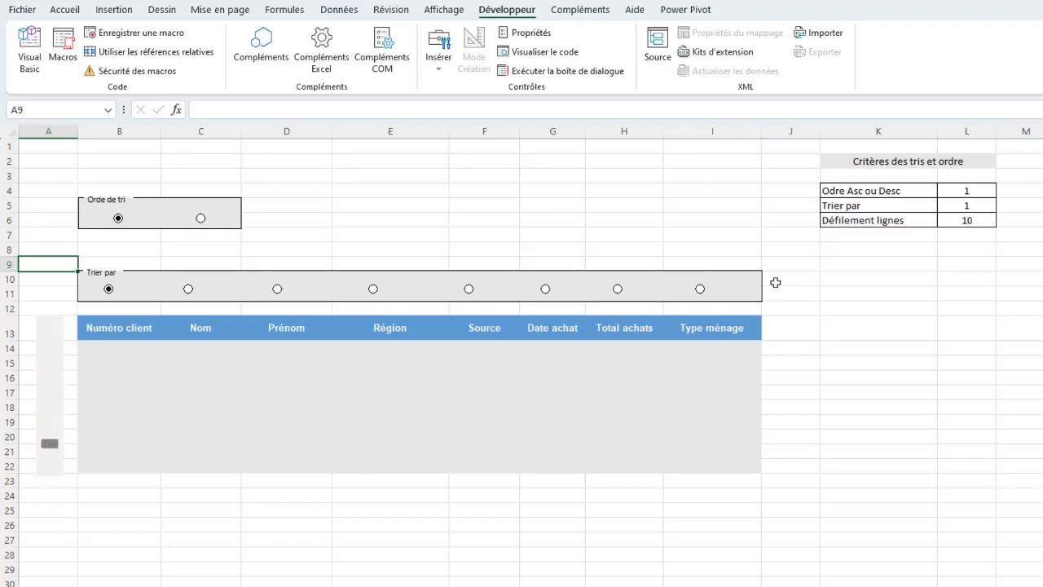
click(42, 390)
drag(50, 353, 50, 348)
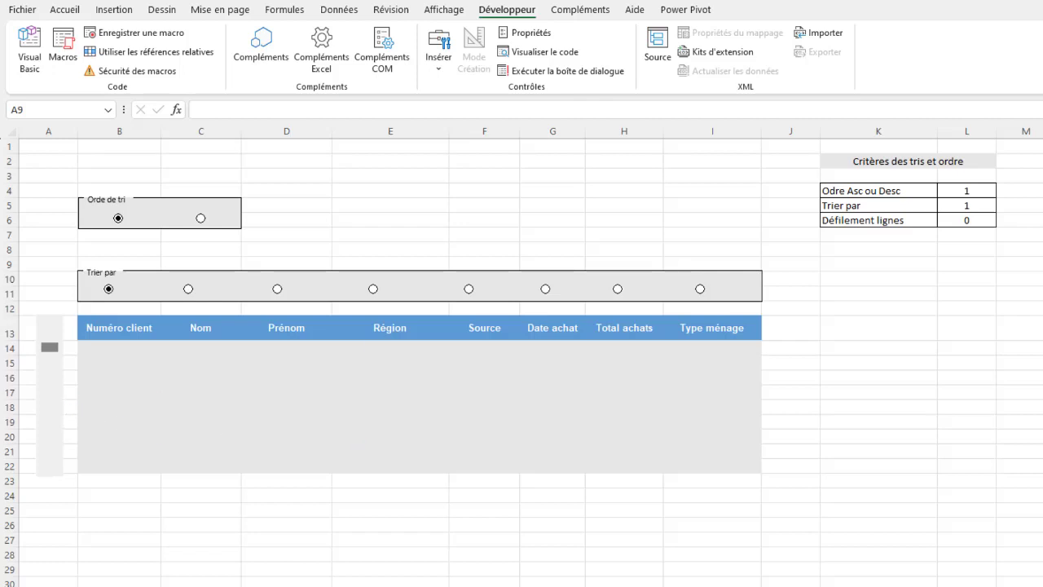
Change the scroll bar's minimum value to 1.
right_click(49, 367)
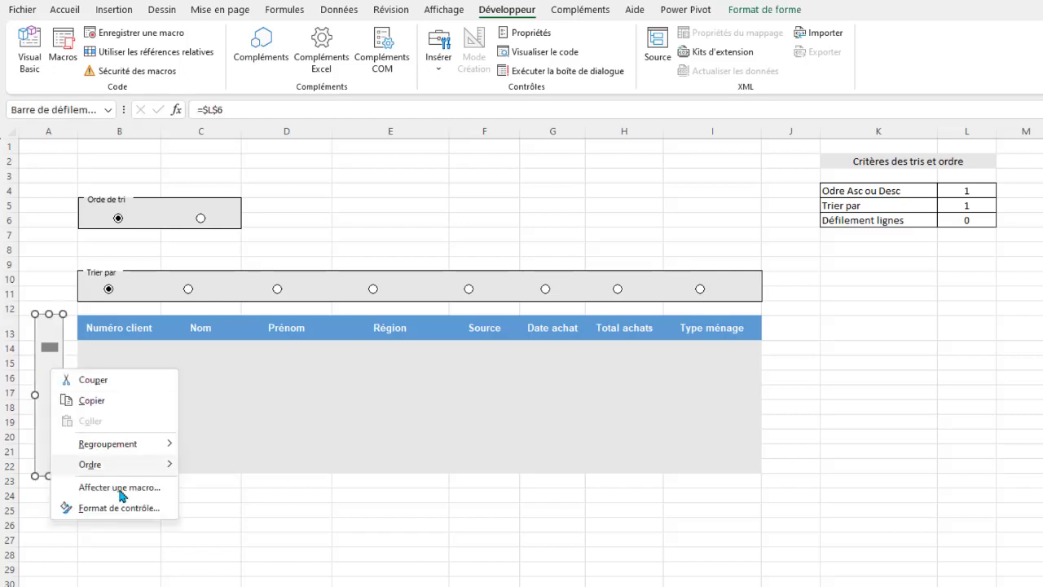
click(122, 509)
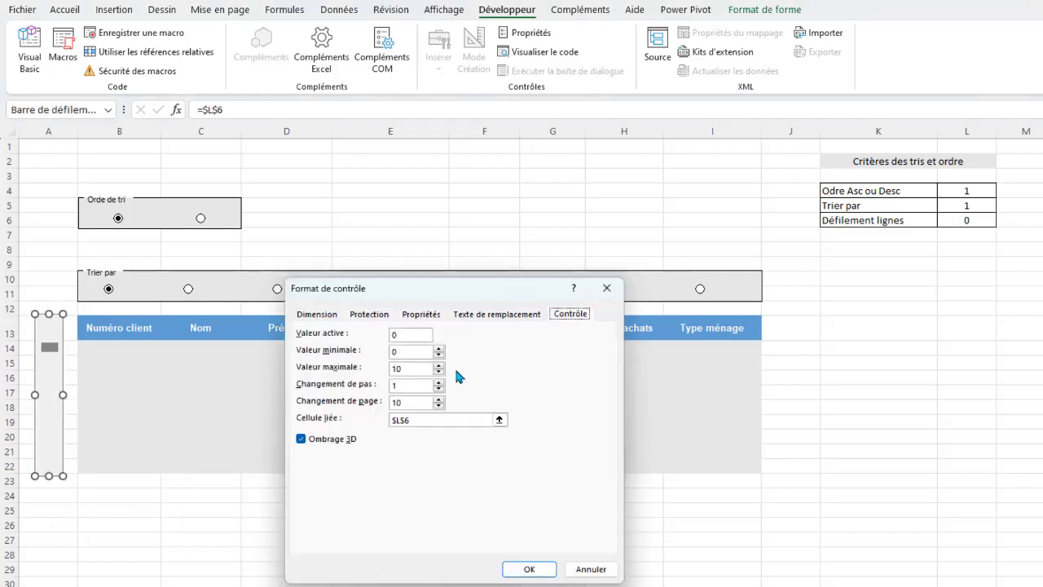
double_click(410, 351)
text(1)
click(533, 568)
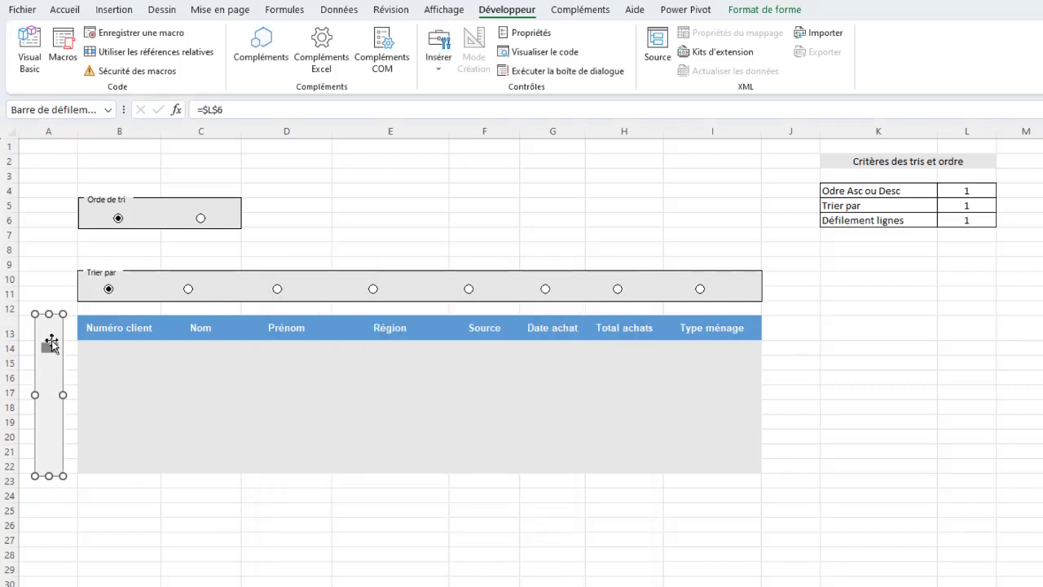
Click the scroll bar's arrows and track repeatedly to step Défilement lignes in L6.
mouse_move(51, 342)
mouse_down()
mouse_move(51, 368)
mouse_move(44, 349)
mouse_up()
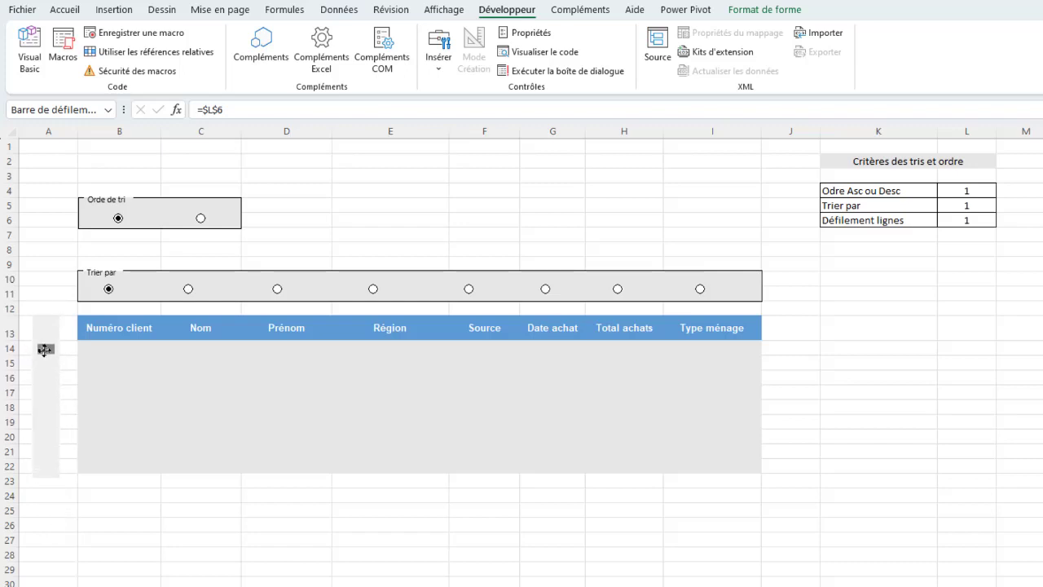
click(139, 542)
click(47, 417)
click(50, 420)
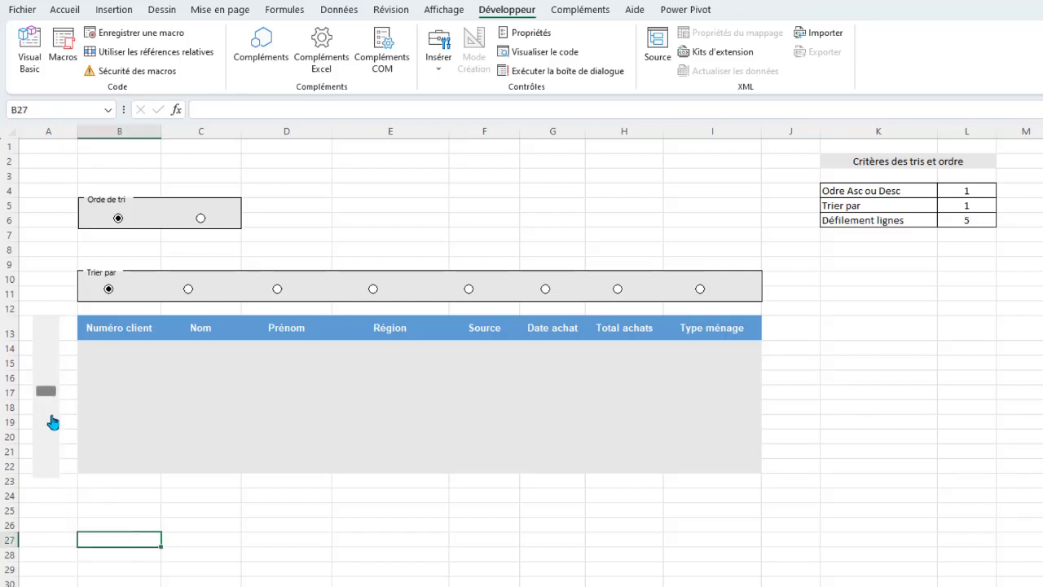
click(52, 421)
click(52, 419)
click(54, 440)
click(46, 441)
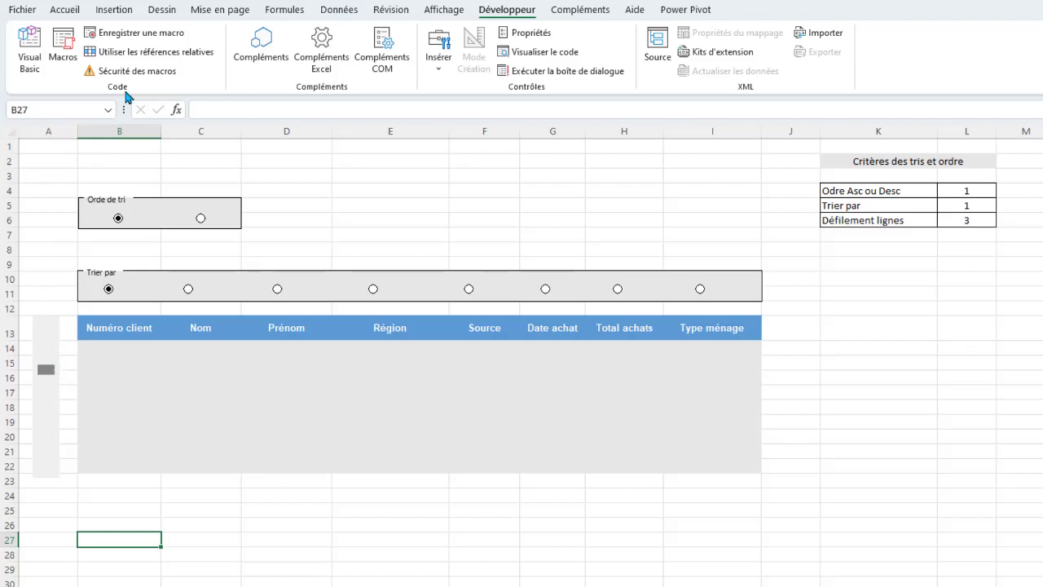
Draw a rounded rectangle over the scroll bar, give it a light-blue preset style, and send it backward.
click(114, 10)
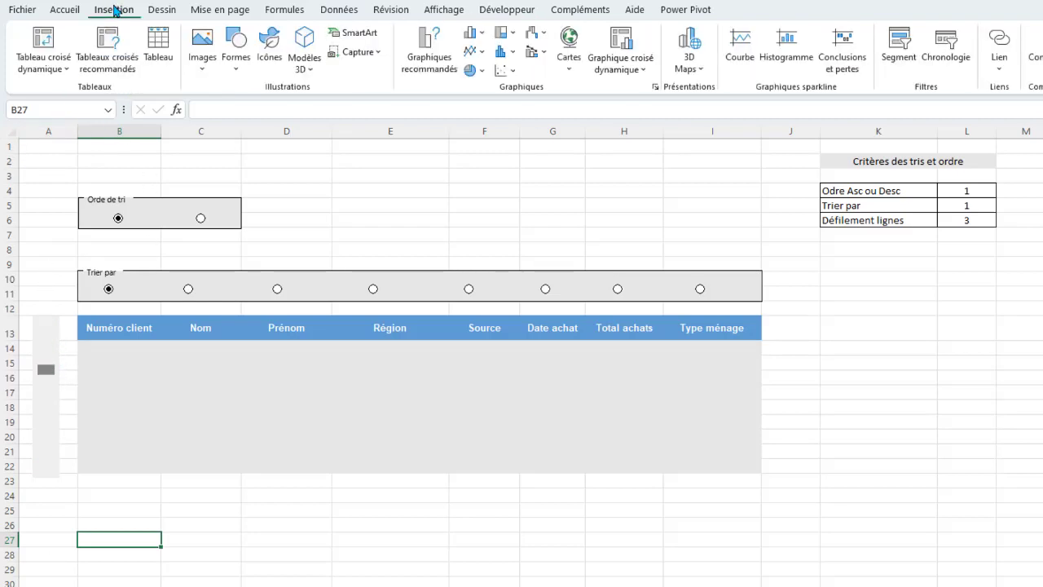
click(238, 69)
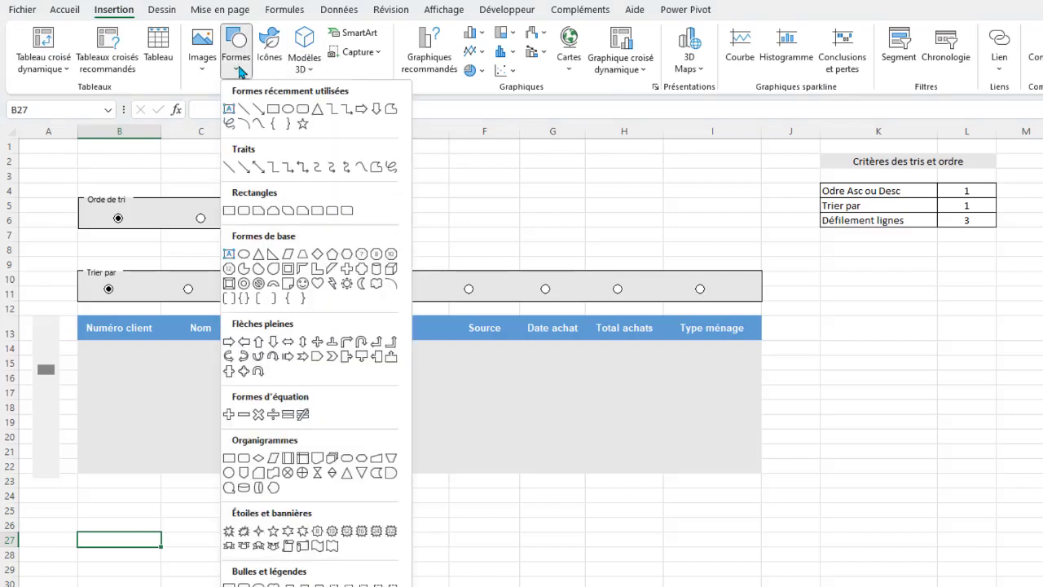
click(303, 110)
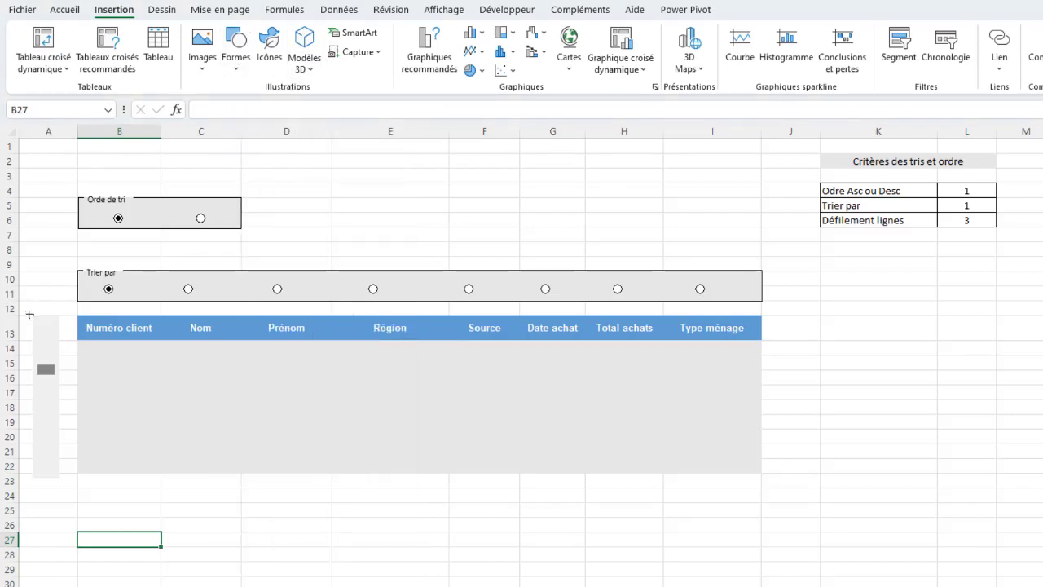
drag(29, 313, 64, 479)
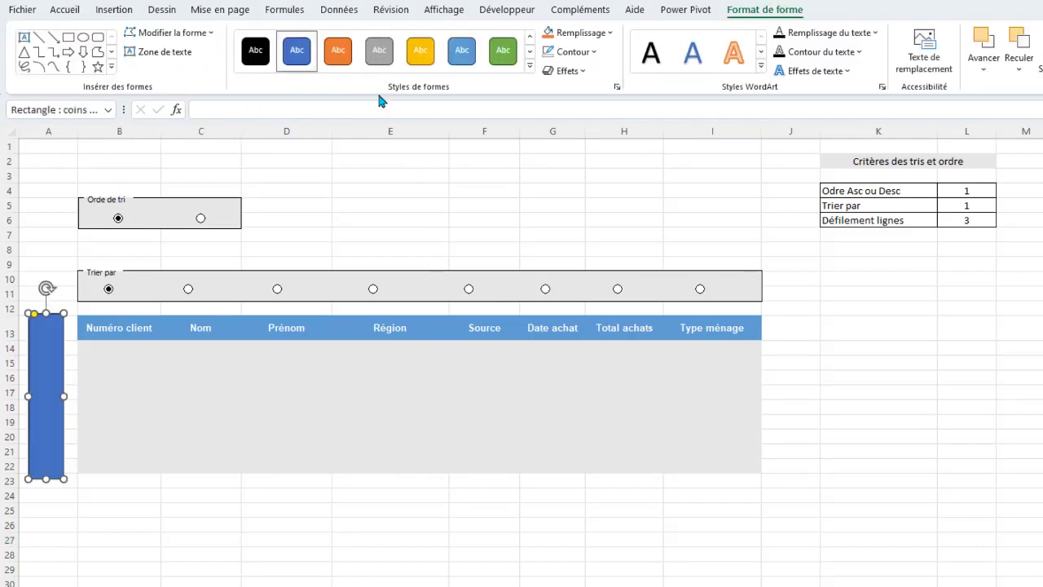
click(530, 67)
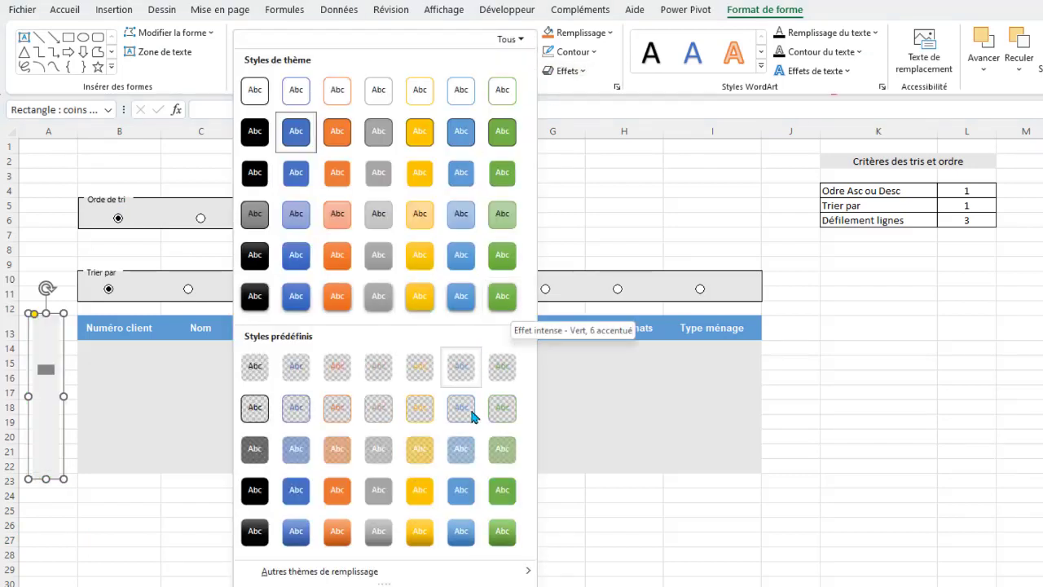
click(458, 449)
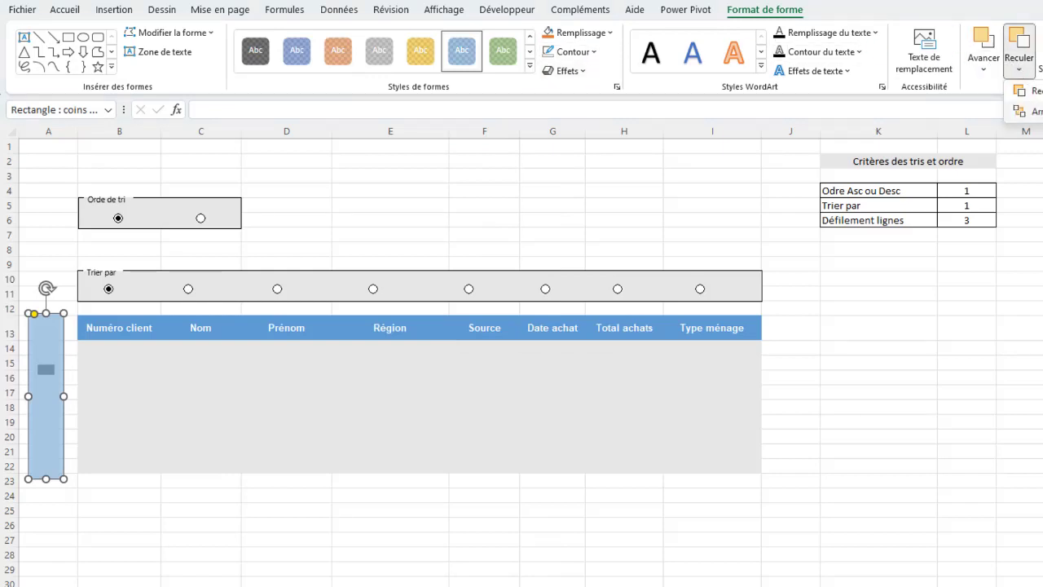
click(1018, 45)
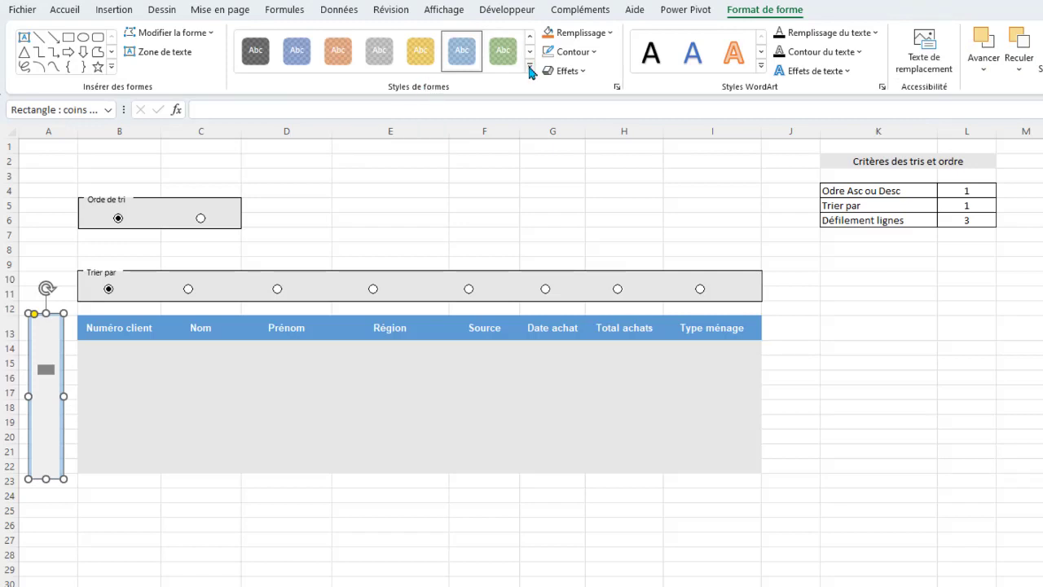
click(50, 191)
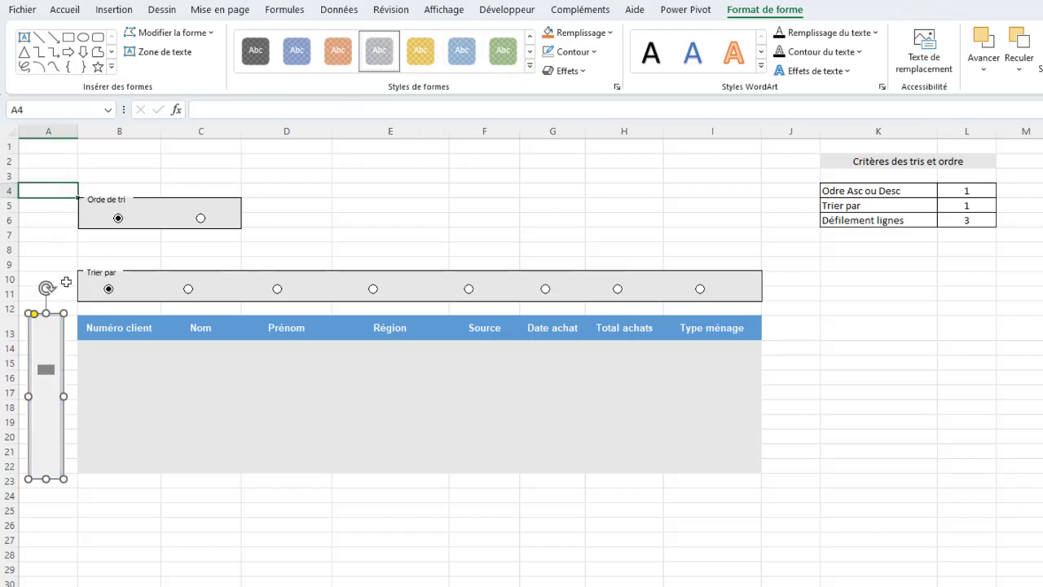
Resize the scroll bar's frame, test the scroll bar, and reset L6 to 1.
click(62, 440)
drag(47, 477, 49, 484)
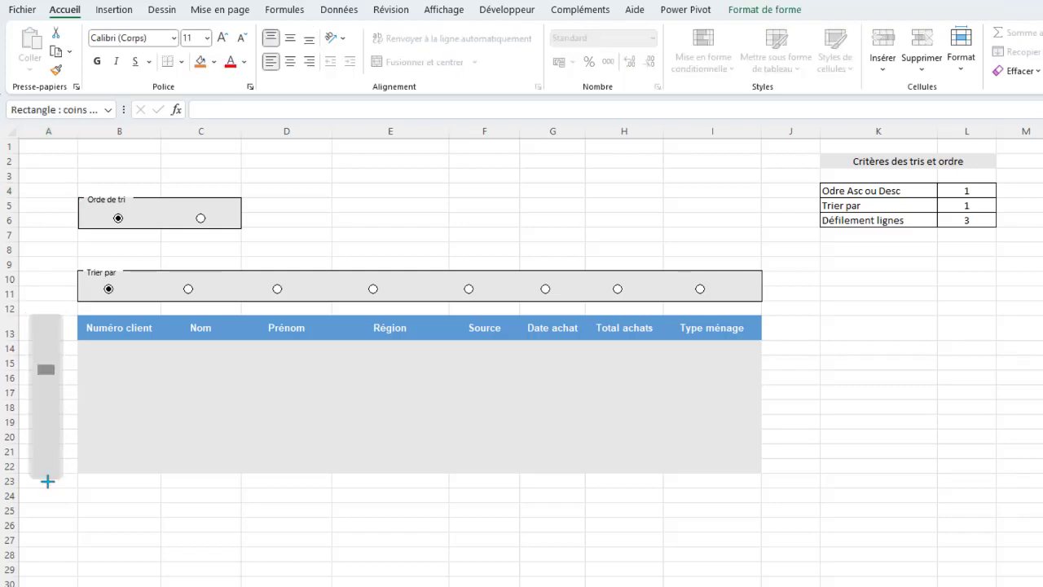
click(180, 509)
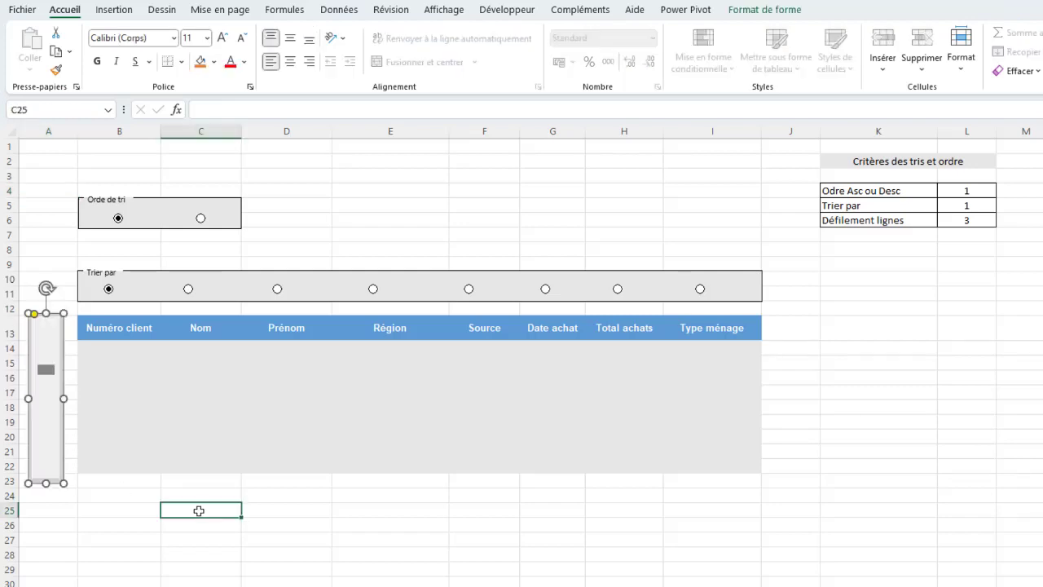
click(51, 410)
click(50, 410)
click(50, 410)
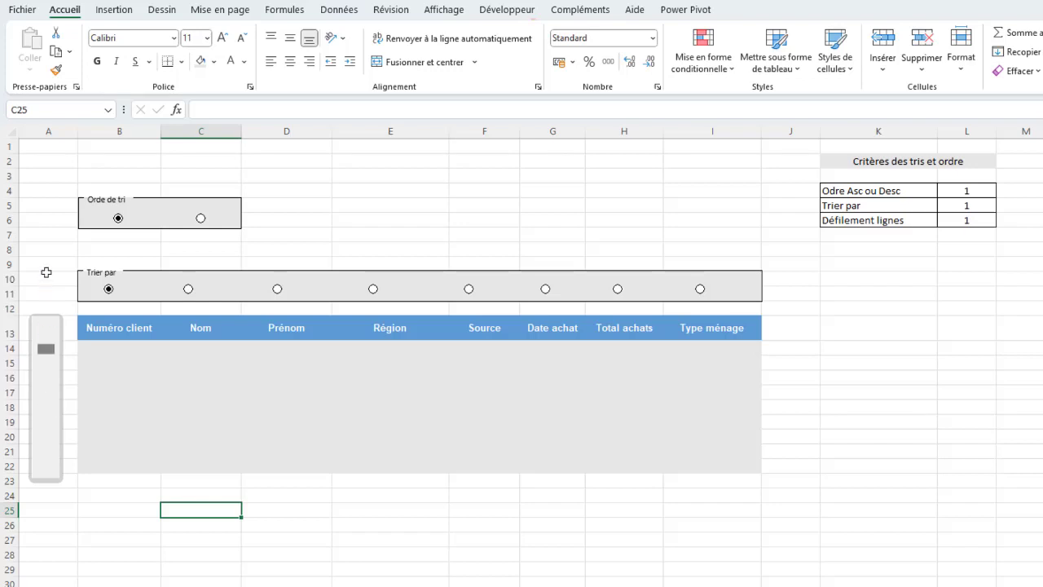
click(47, 247)
click(456, 180)
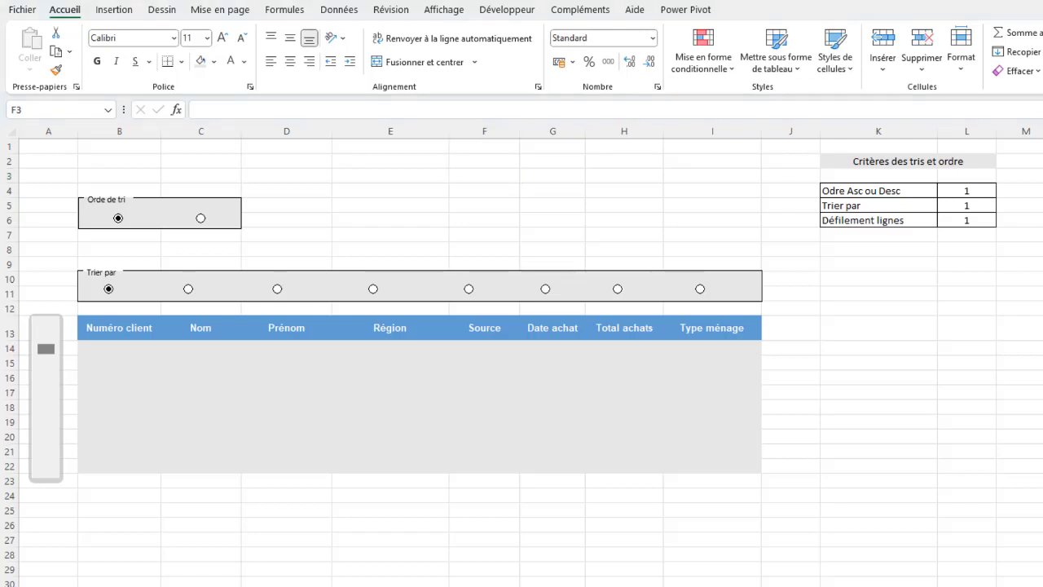
Name cell L4 Ordre and cell L5 TriPar using the Name Box.
click(968, 191)
click(51, 109)
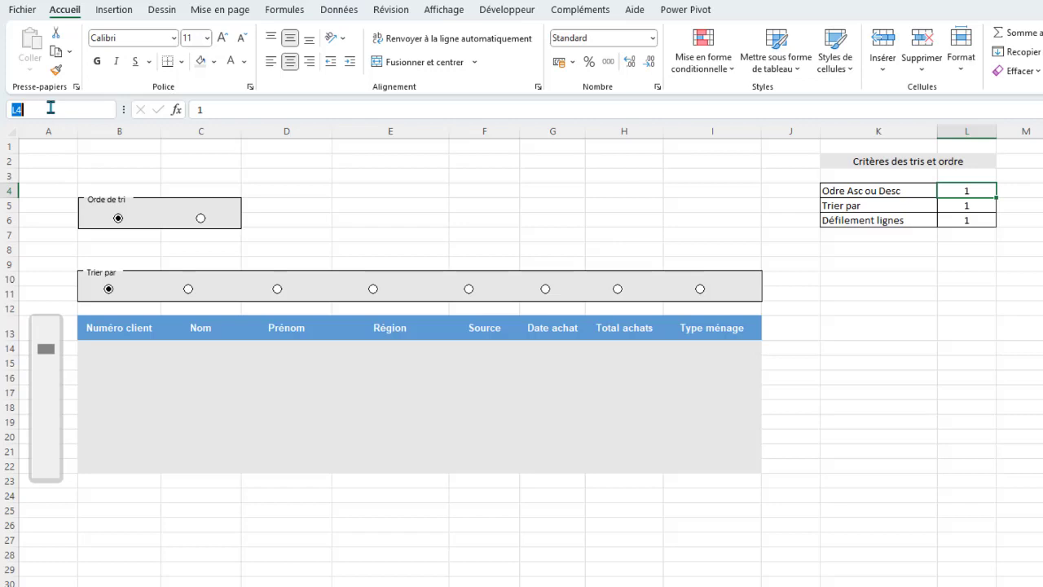
text(Ordre)
key(Return)
click(965, 206)
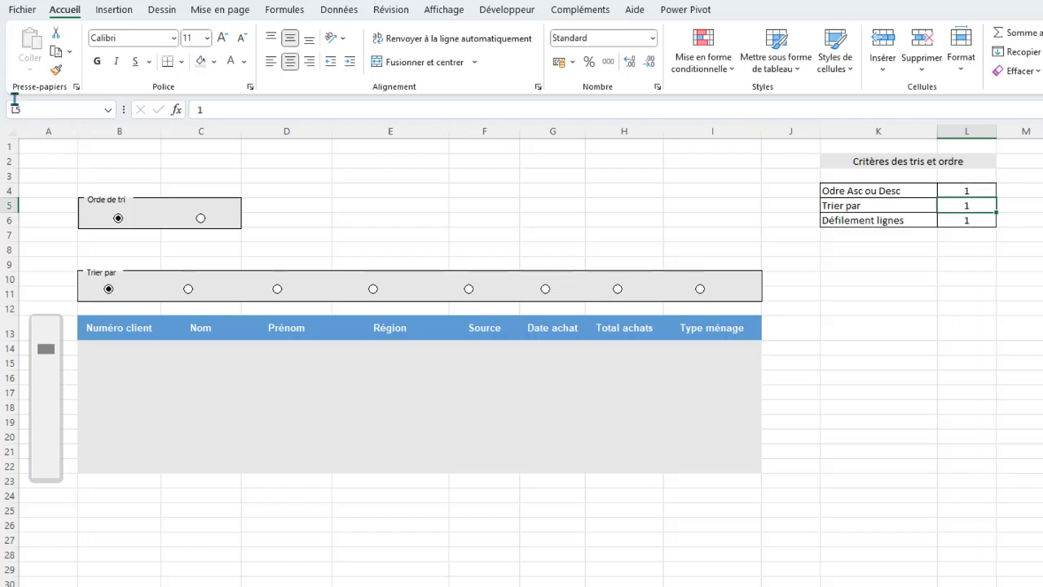
click(46, 106)
key(Return)
click(966, 218)
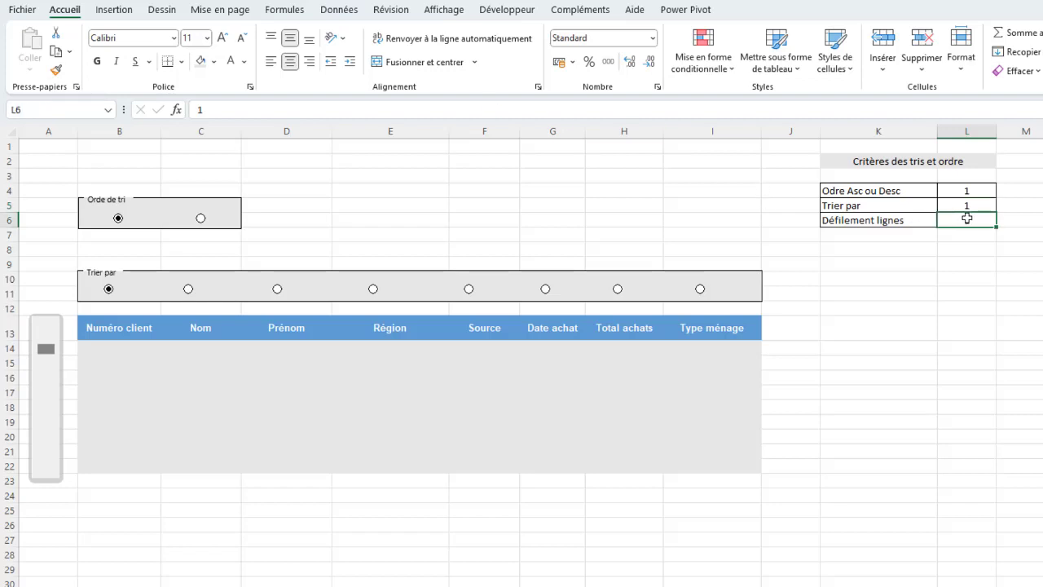
click(45, 107)
Name cell L6 Defilement and verify the names on L4, L5 and L6.
text(Defi)
text(lement)
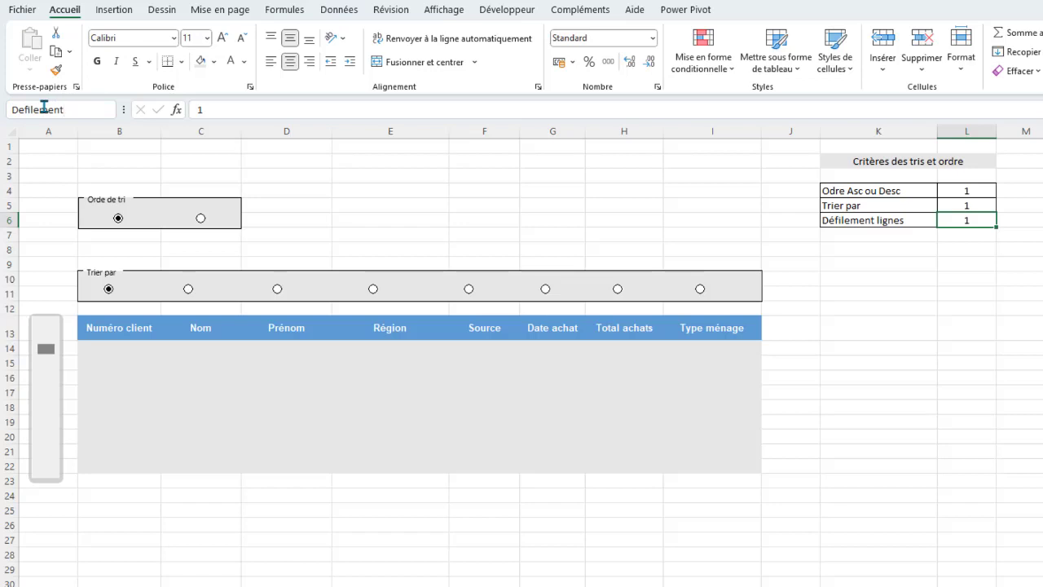
key(Return)
click(964, 282)
click(966, 190)
click(965, 205)
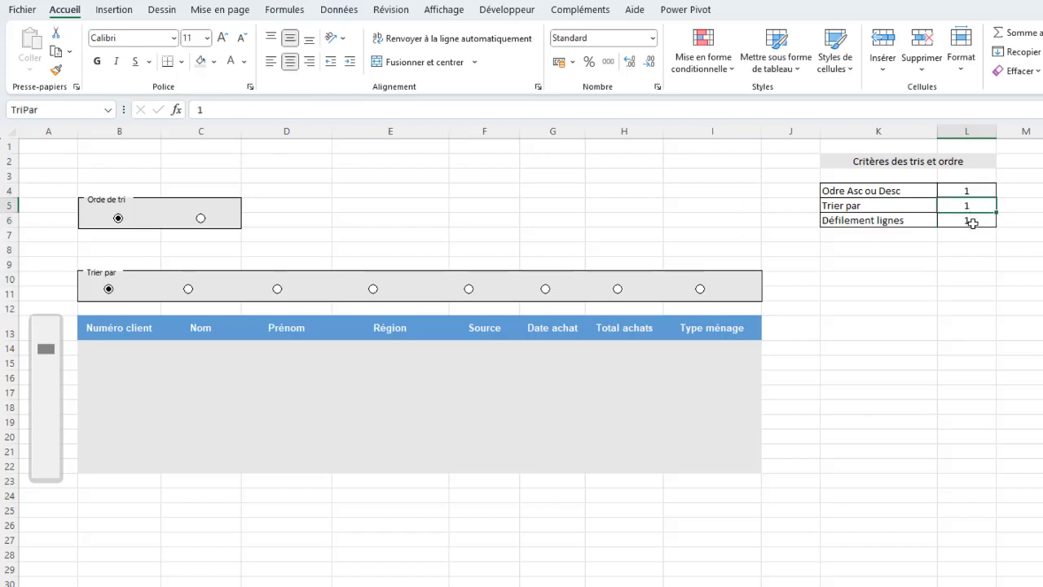
click(975, 220)
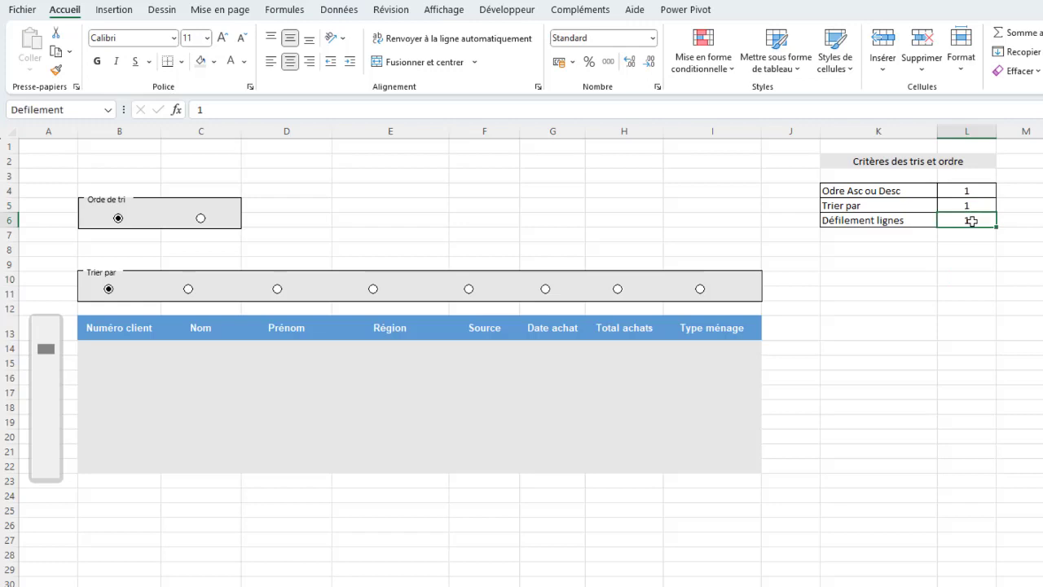
click(656, 205)
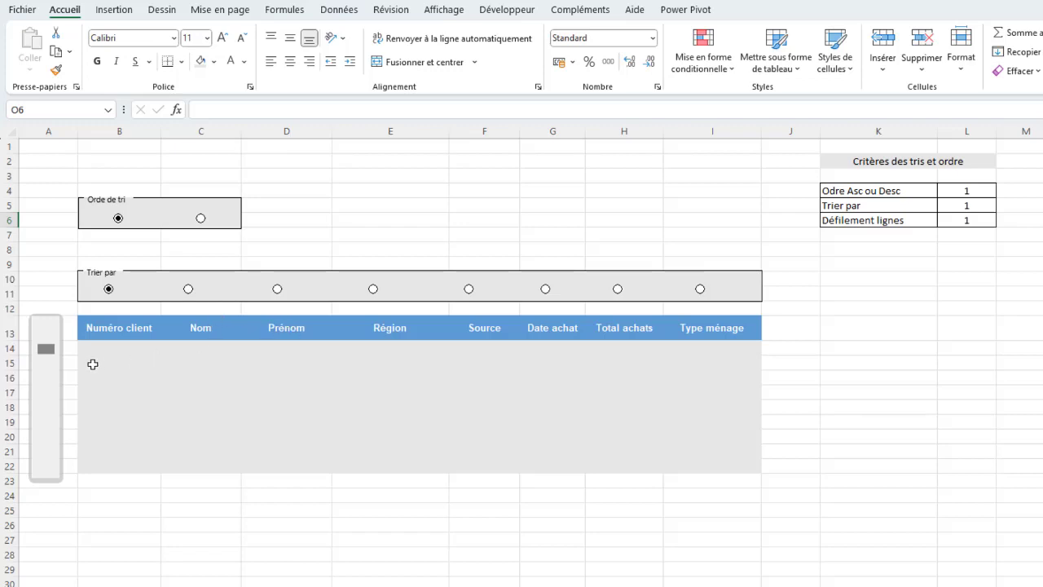
In B14, begin =index(TRIER(Tclients;TriPar; using the Tclients table and TriPar name.
click(111, 348)
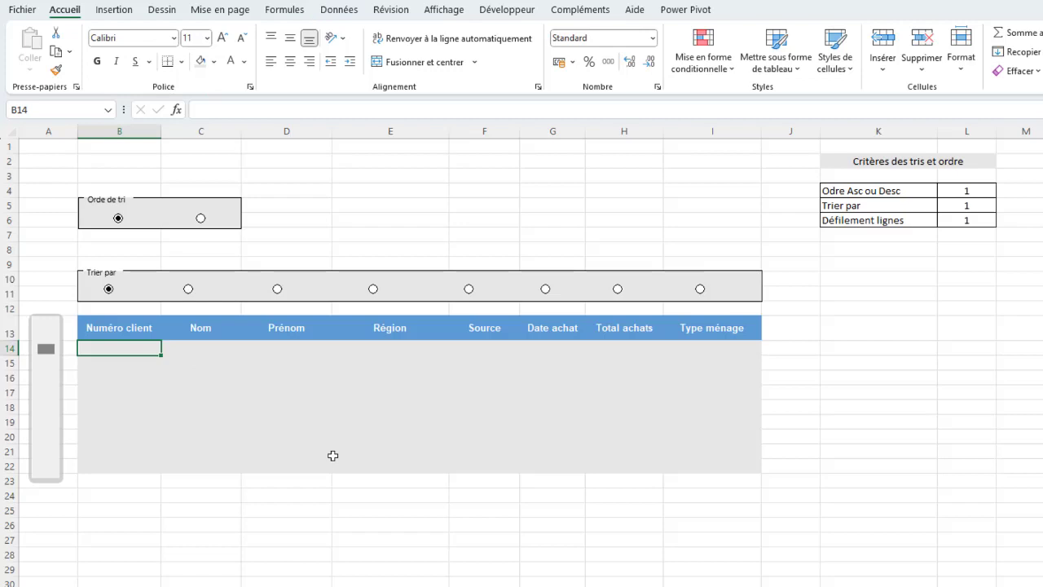
text(=)
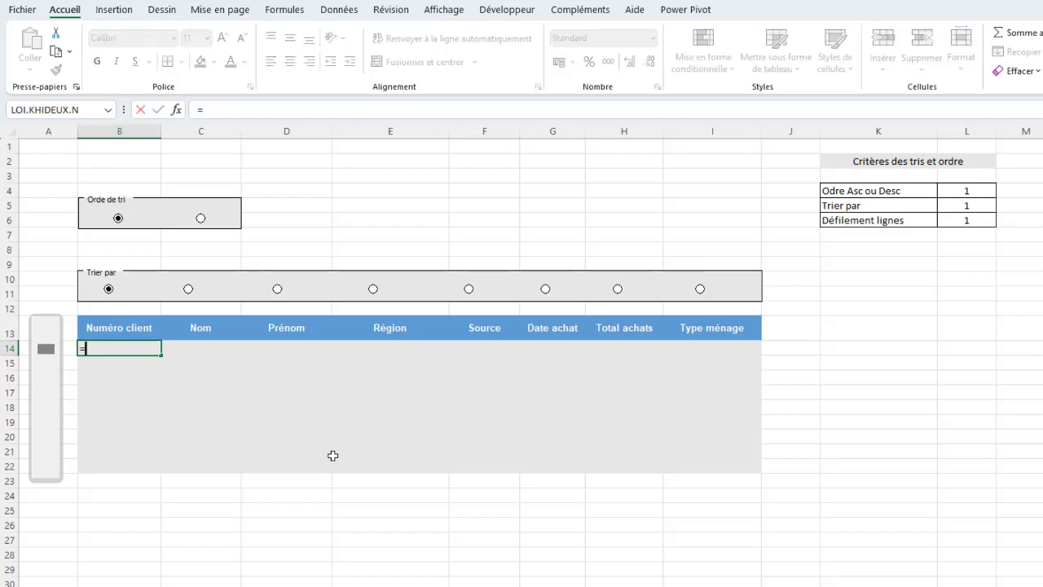
text(index)
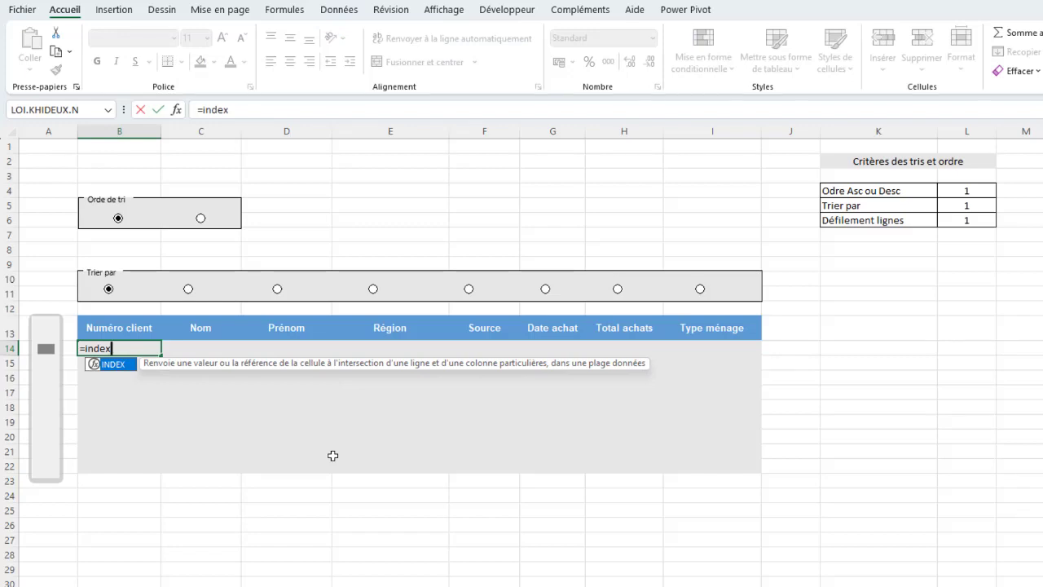
text(()
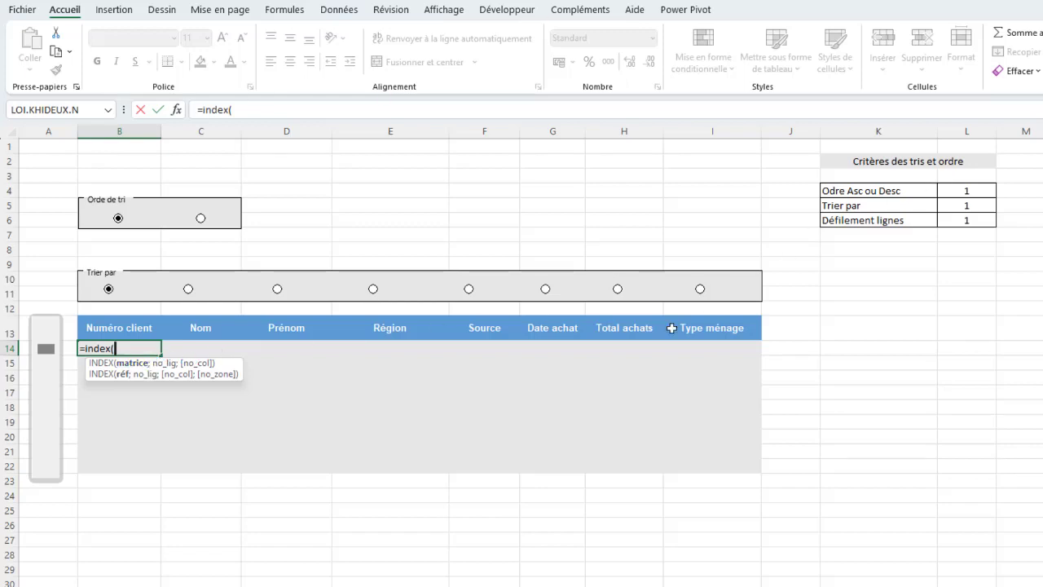
text(TRIER)
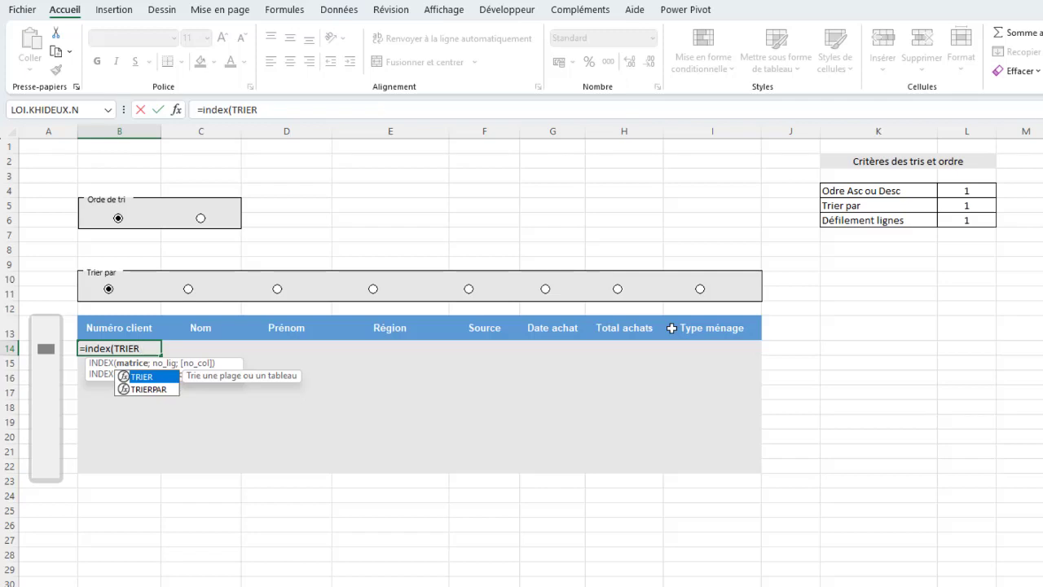
text(()
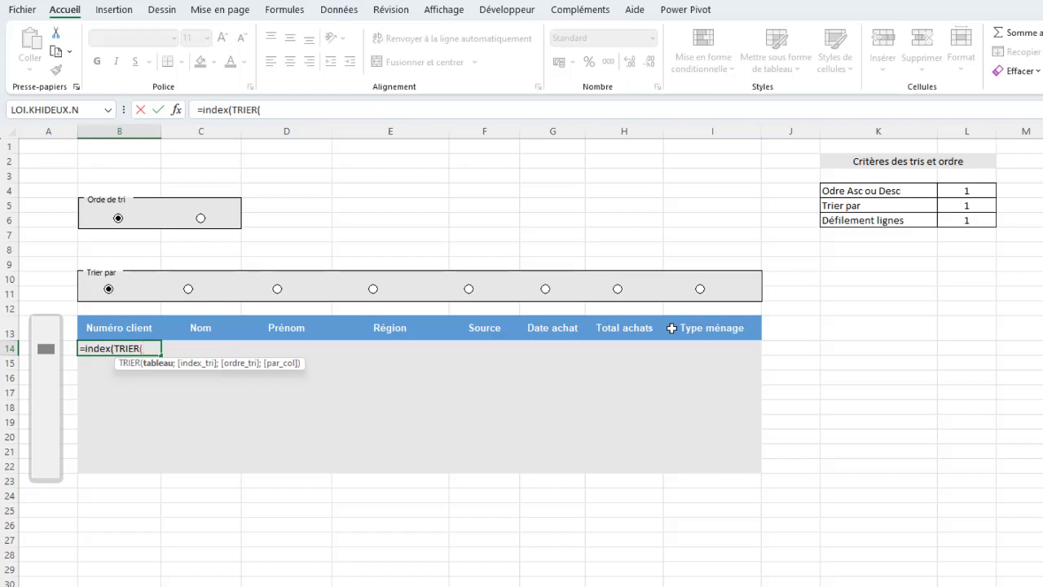
text(tcli)
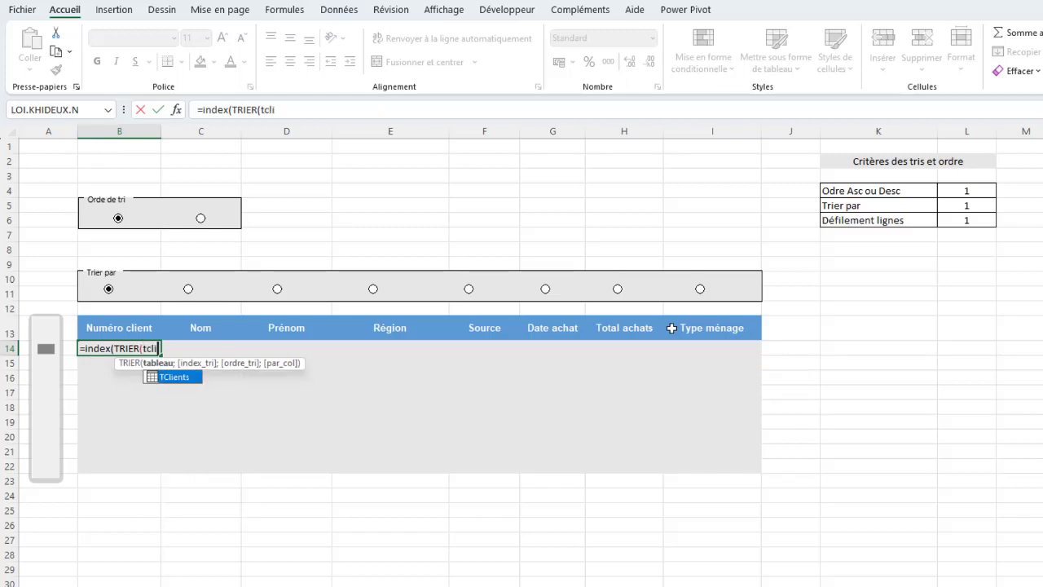
double_click(170, 377)
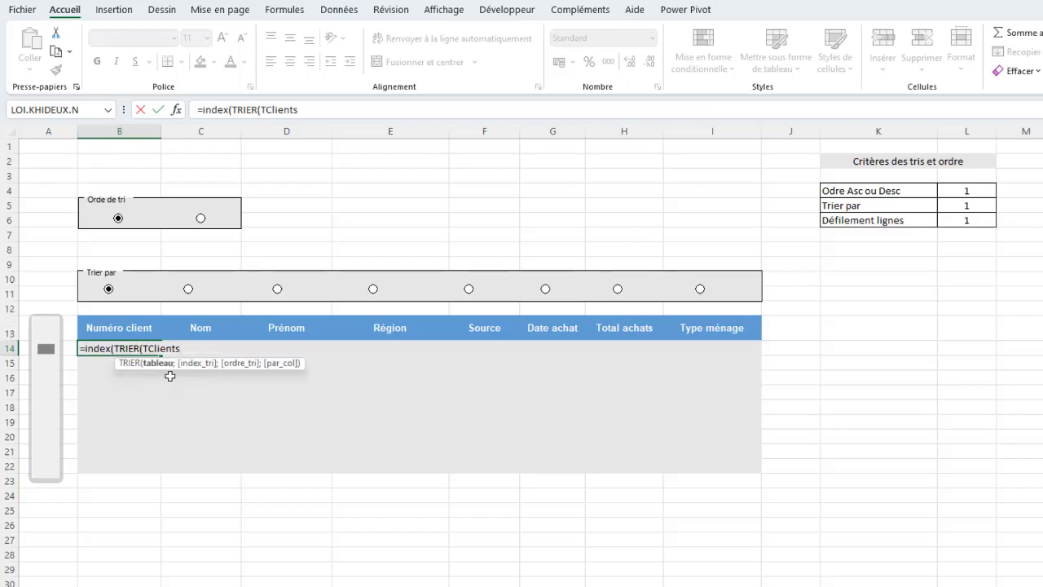
text(;)
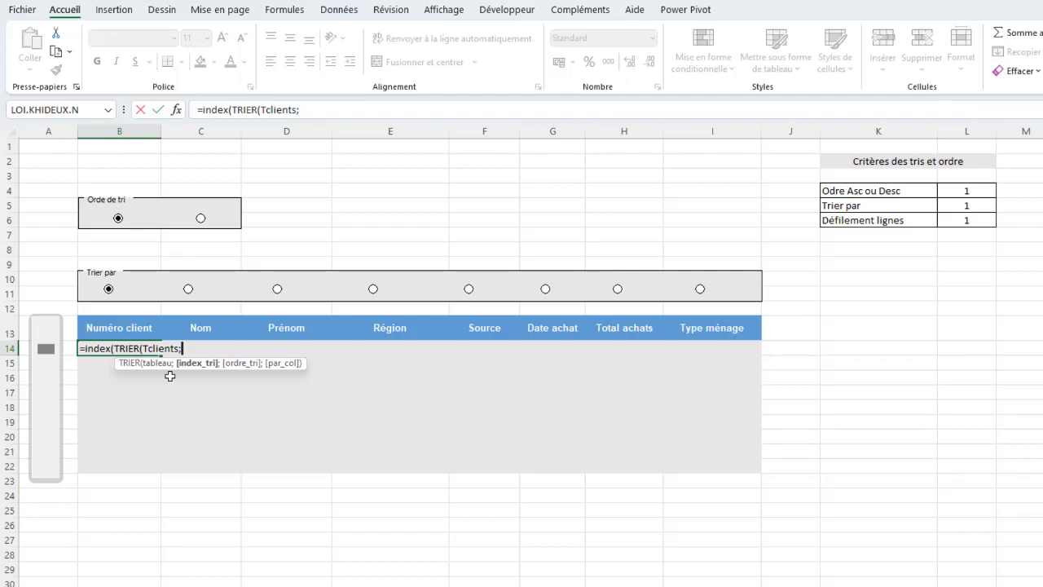
text(tri)
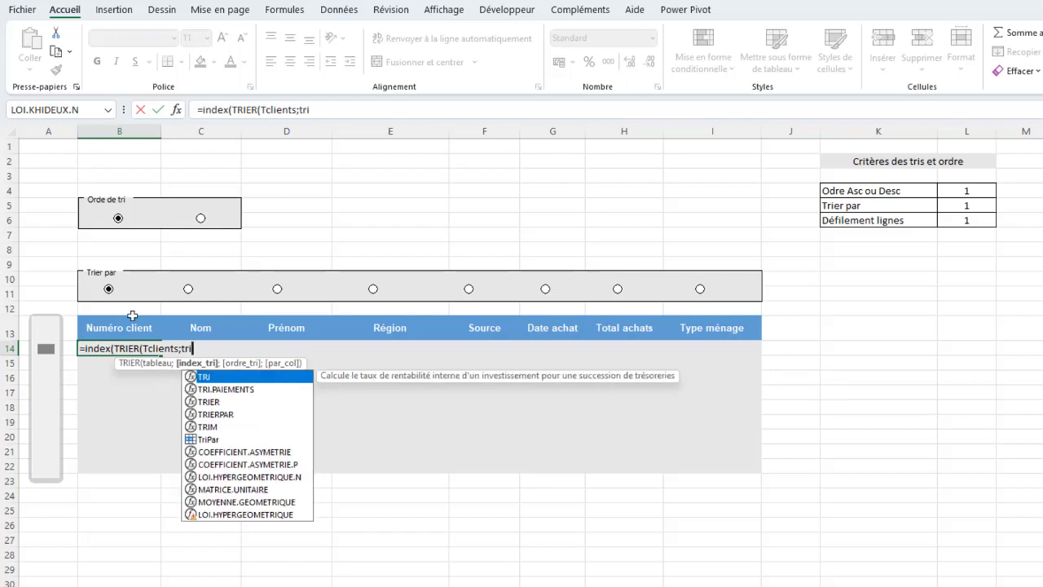
double_click(209, 438)
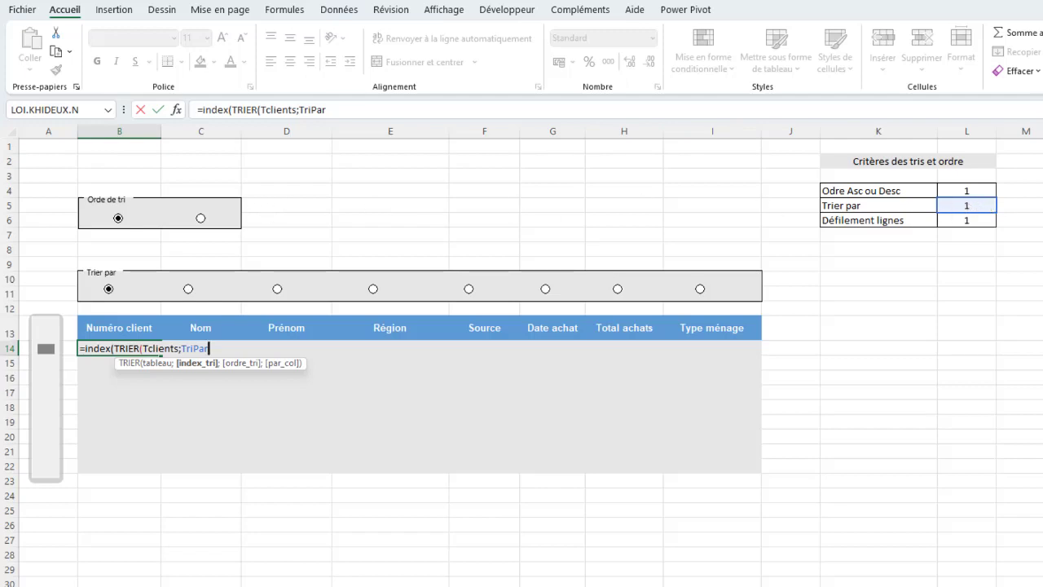
text(;)
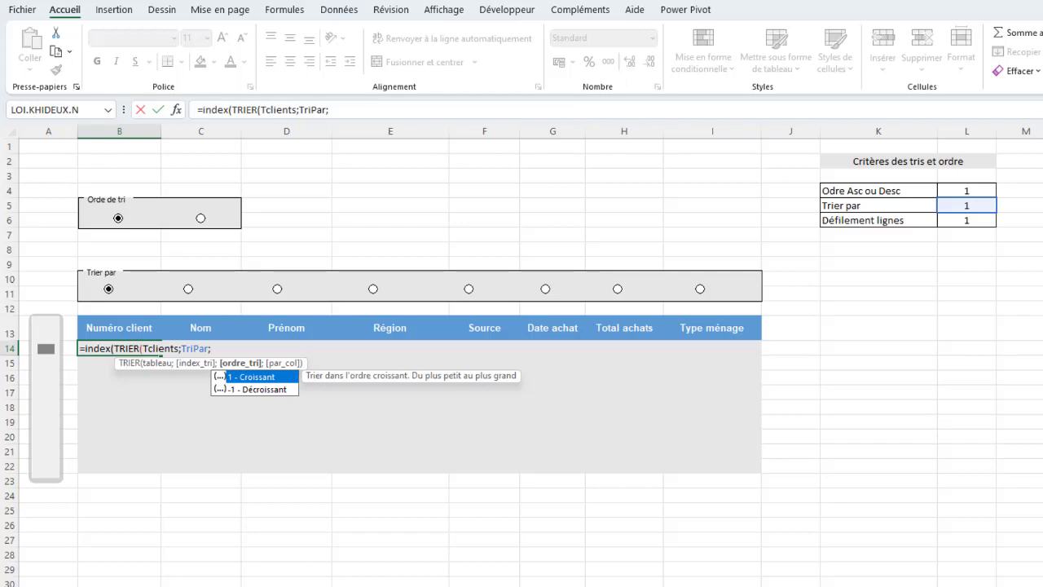
Add CHOISIR(Ordre;1;-1) as the sort order, then begin the SEQU row argument.
text(CHOI)
text(SIR)
text(()
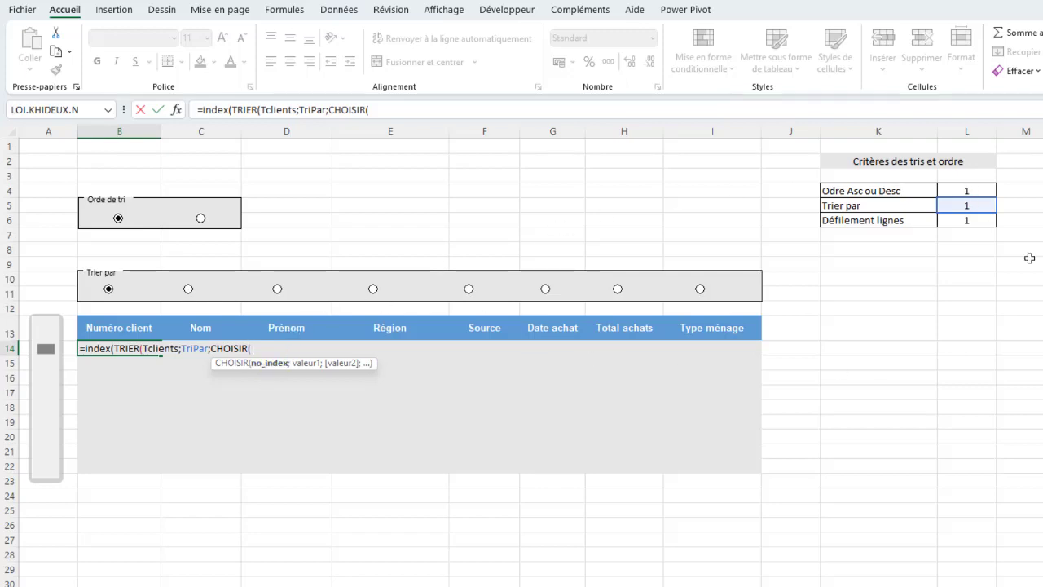
text(or)
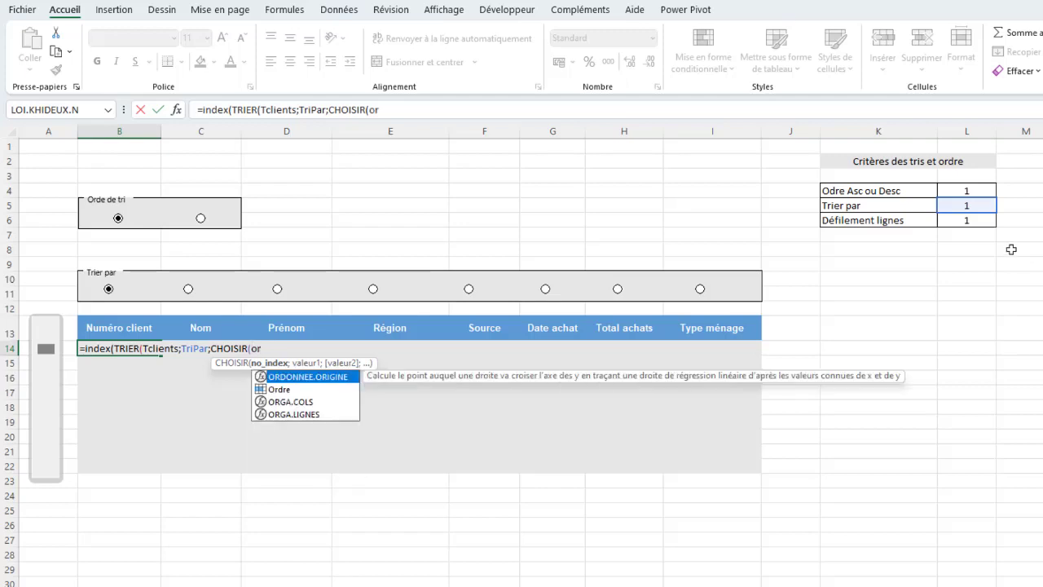
double_click(282, 389)
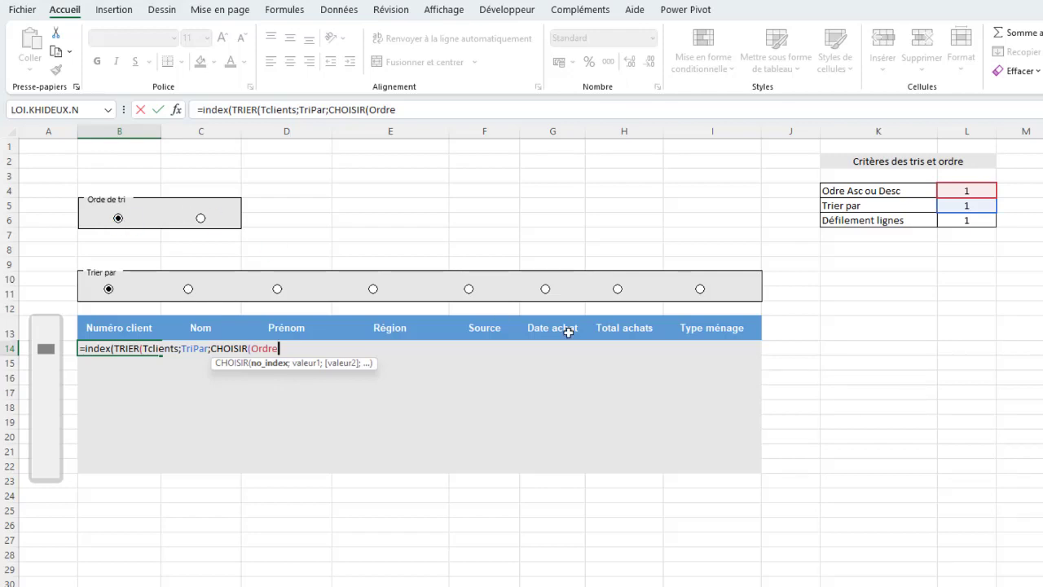
text(;)
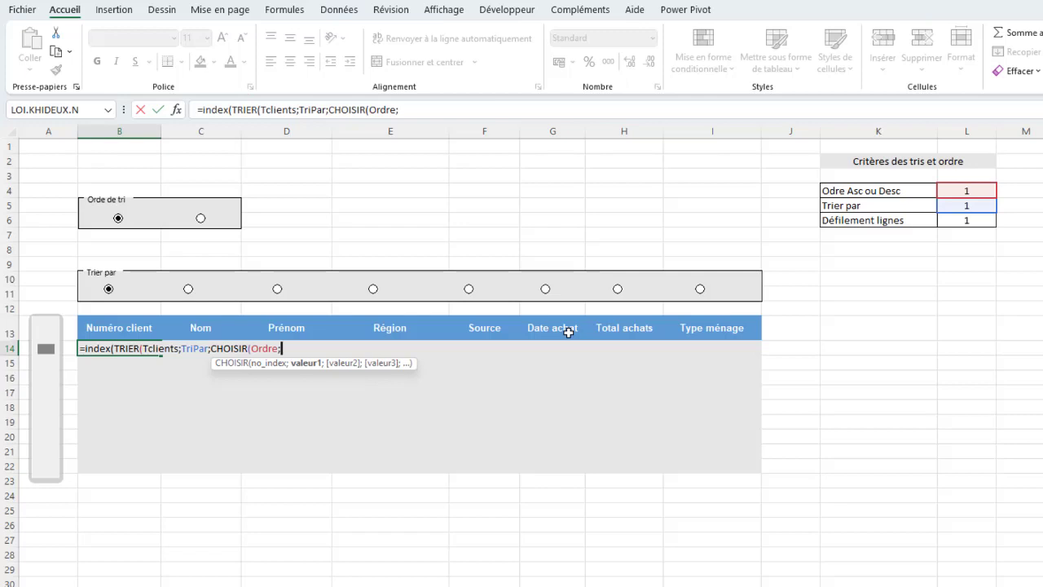
text(1)
text(;-1)
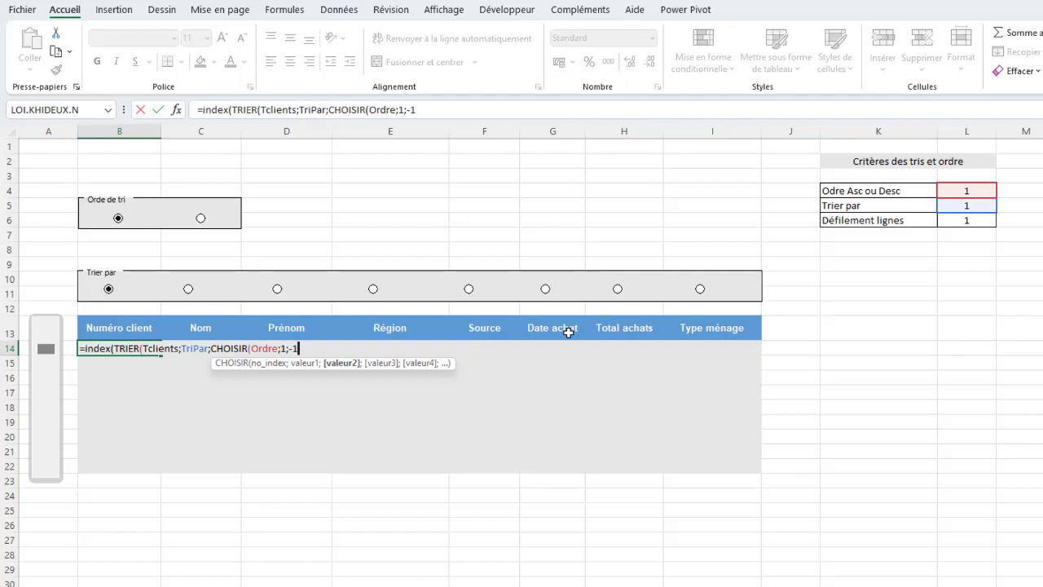
text())
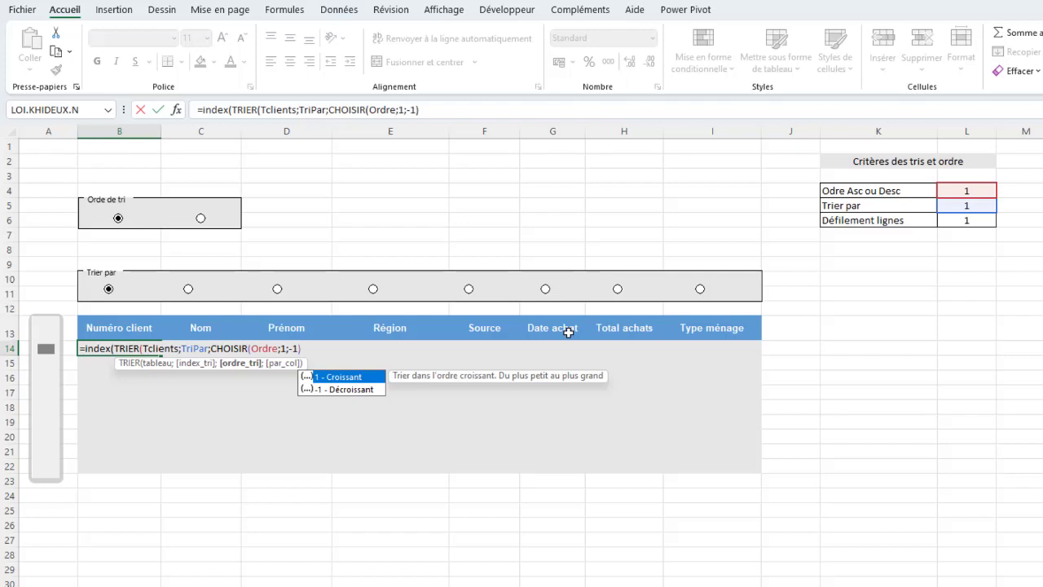
text())
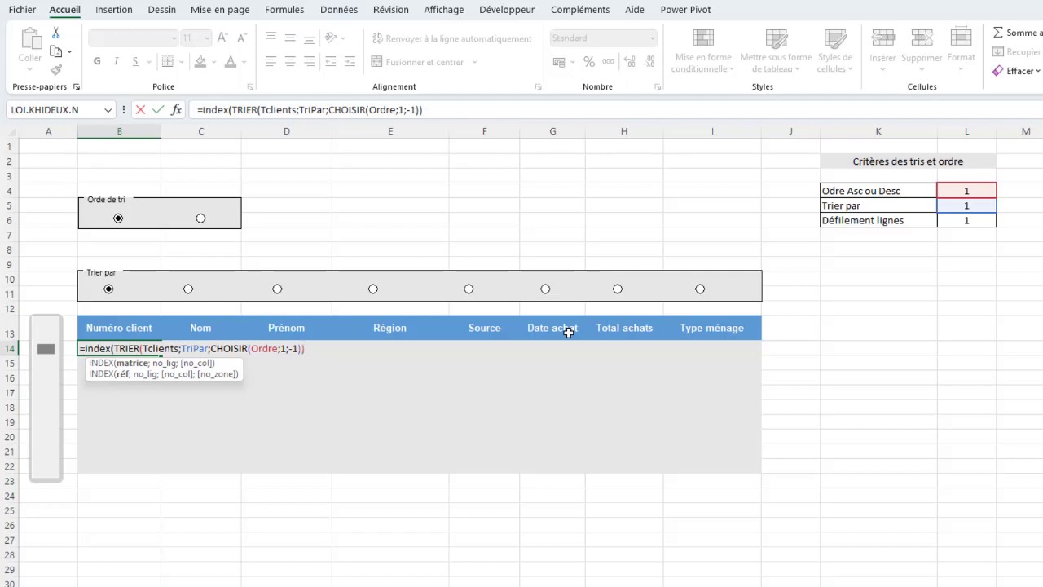
text(;)
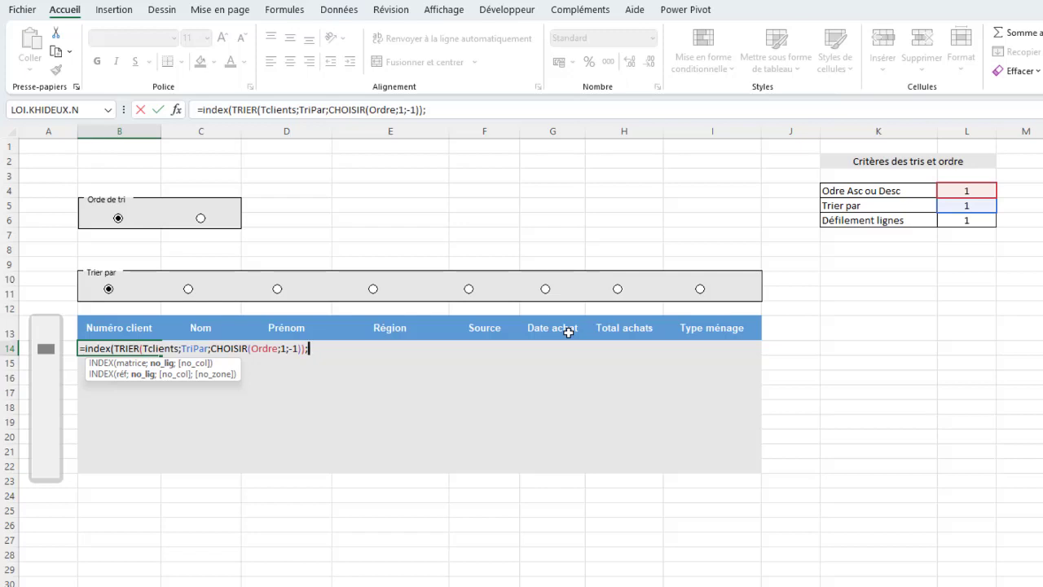
text(SEQU)
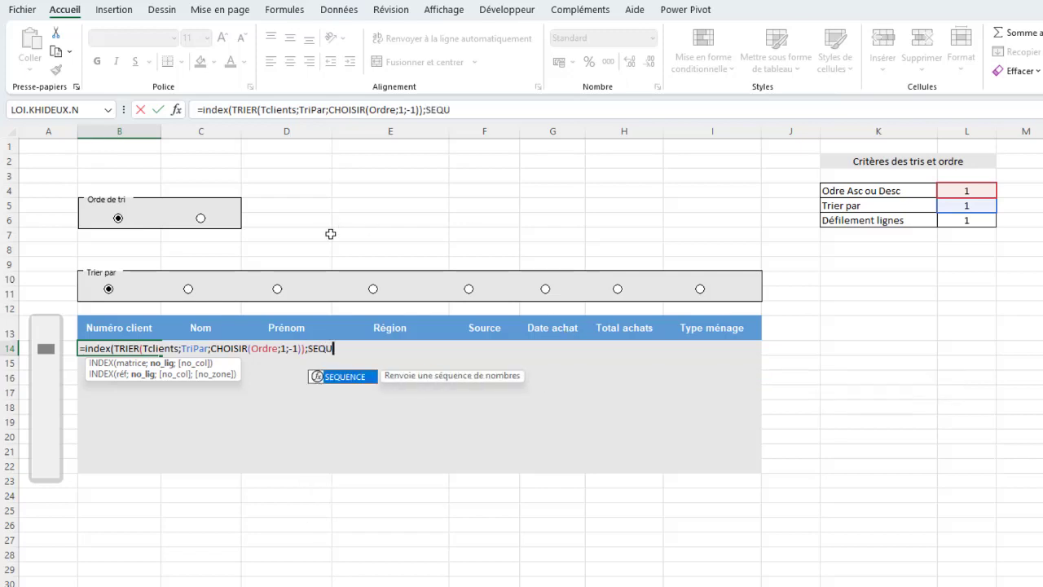
Enter SEQUENCE(10;1;Defilement;1) as the INDEX row argument.
double_click(318, 376)
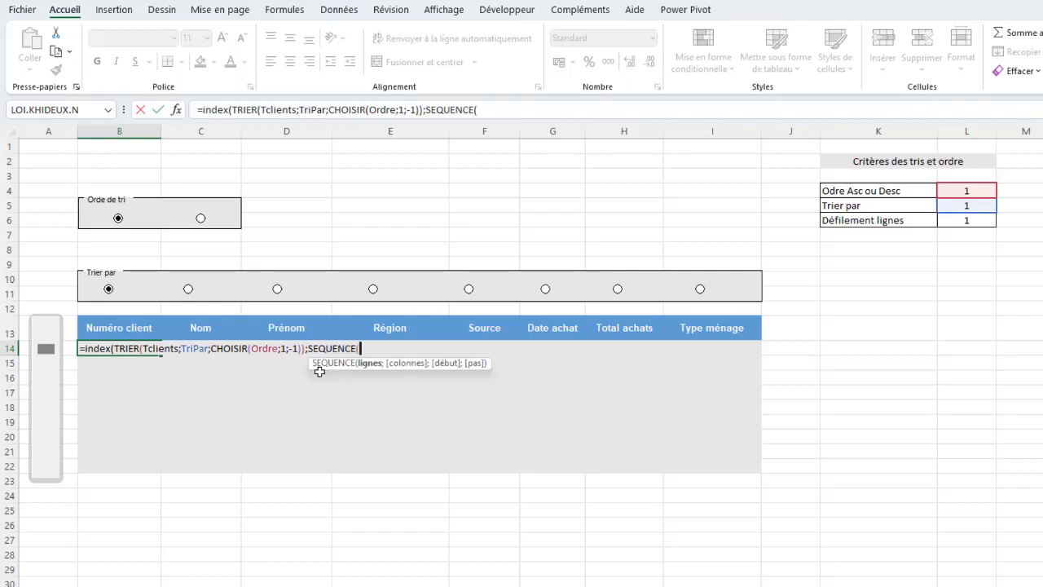
key(BackSpace)
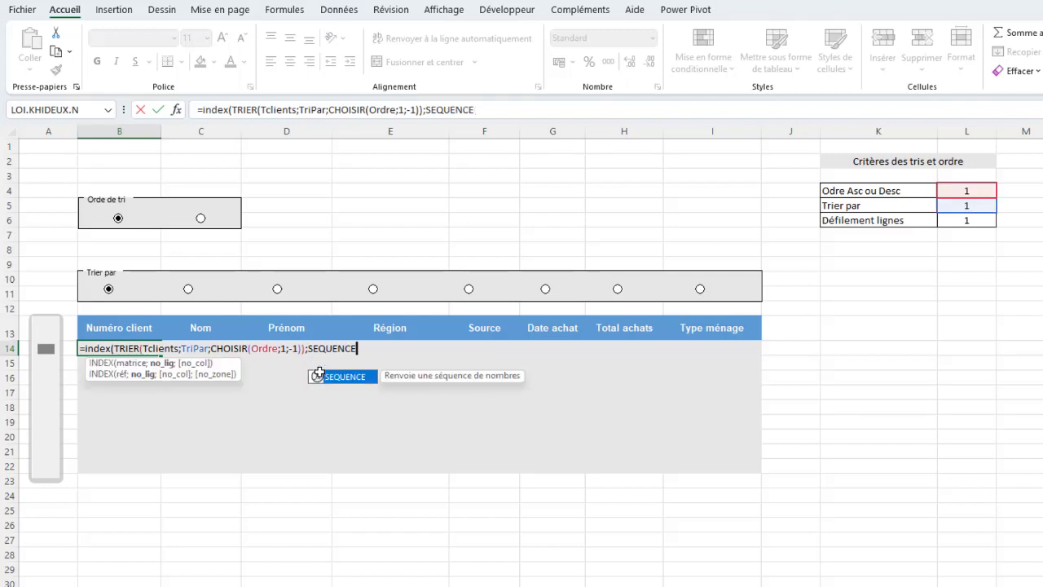
double_click(319, 374)
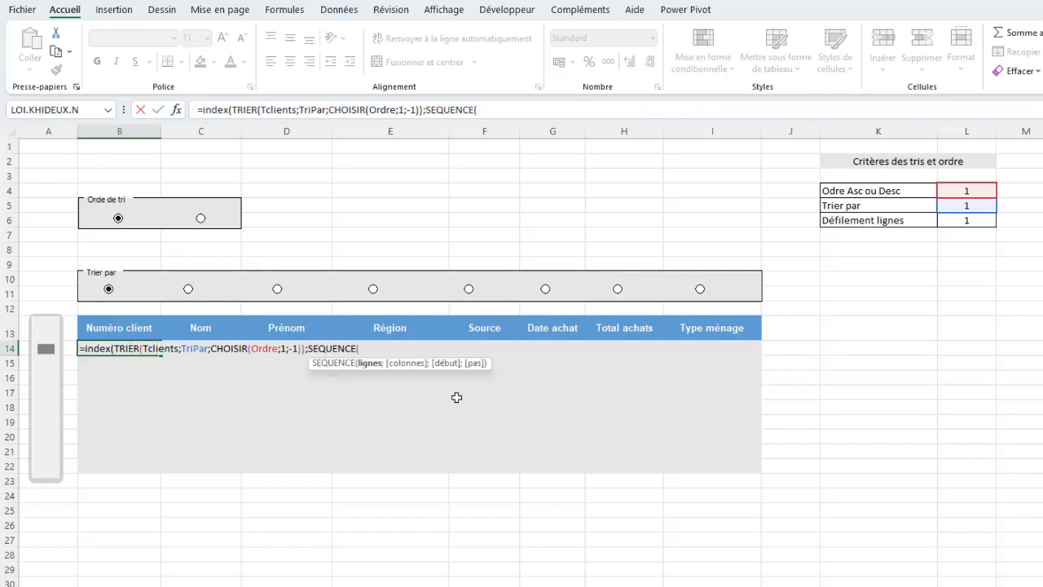
text(1)
text(0;)
text(1)
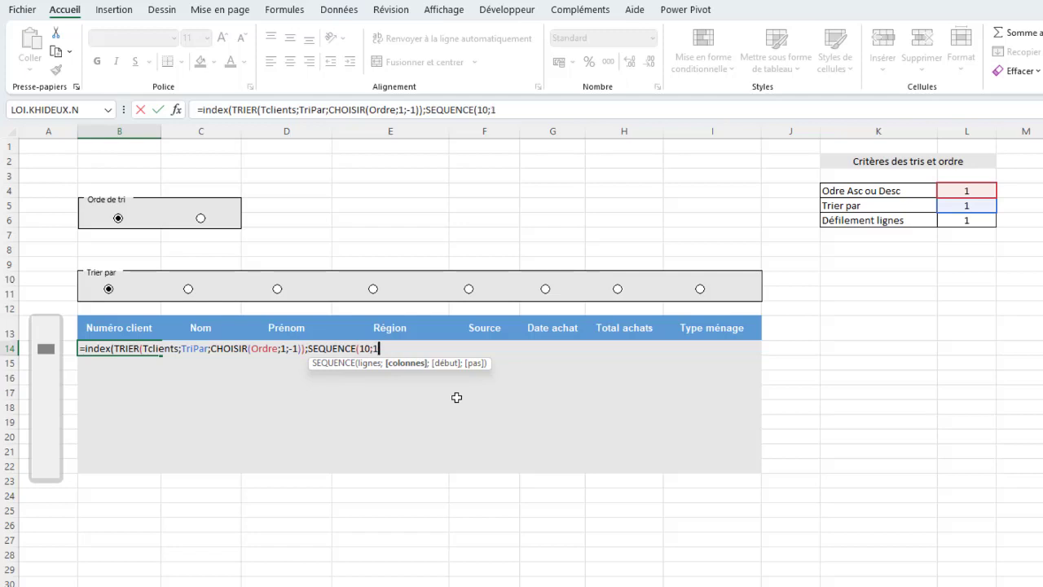
text(;)
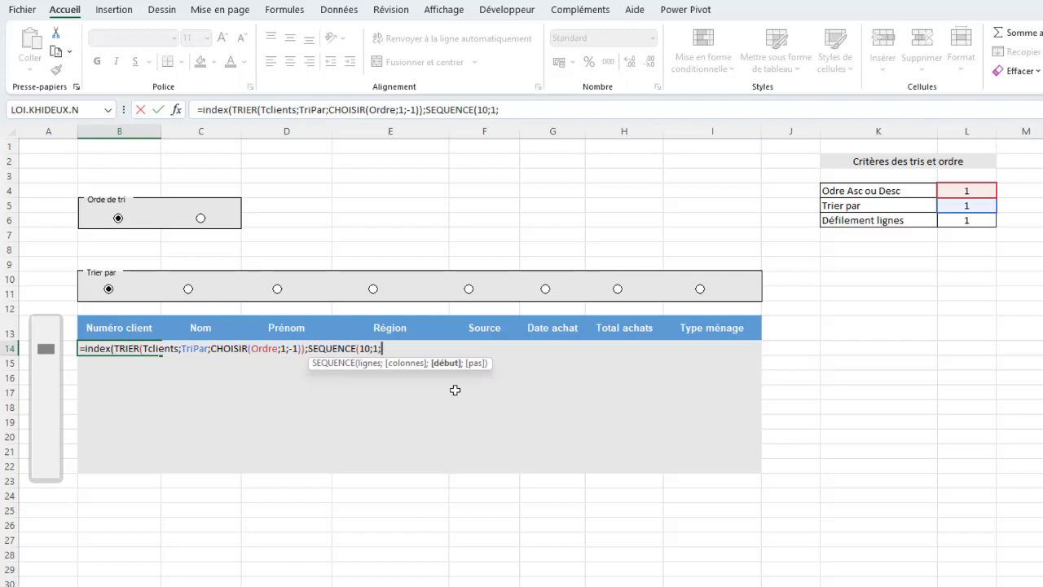
text(def)
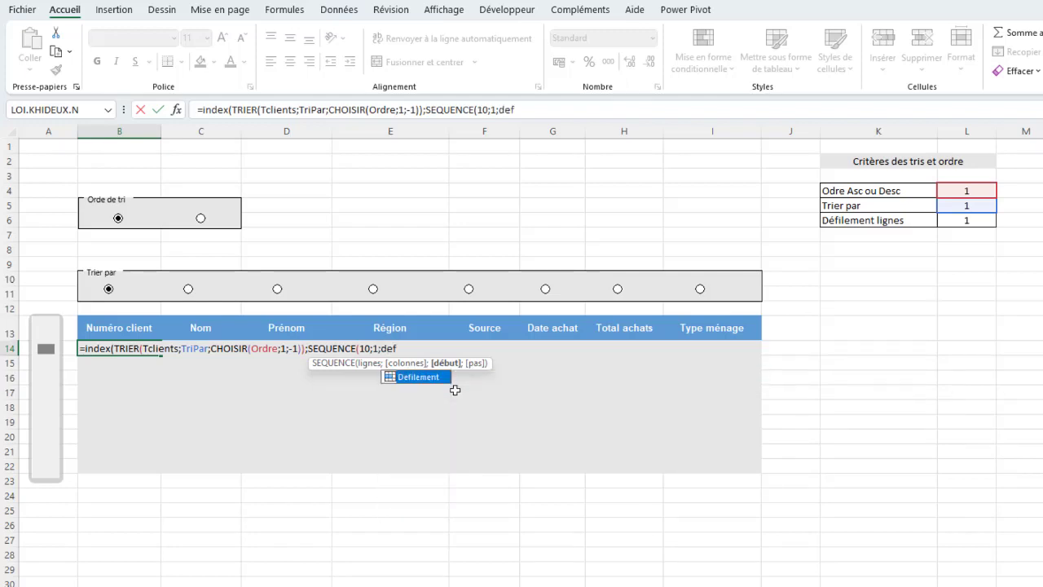
double_click(423, 381)
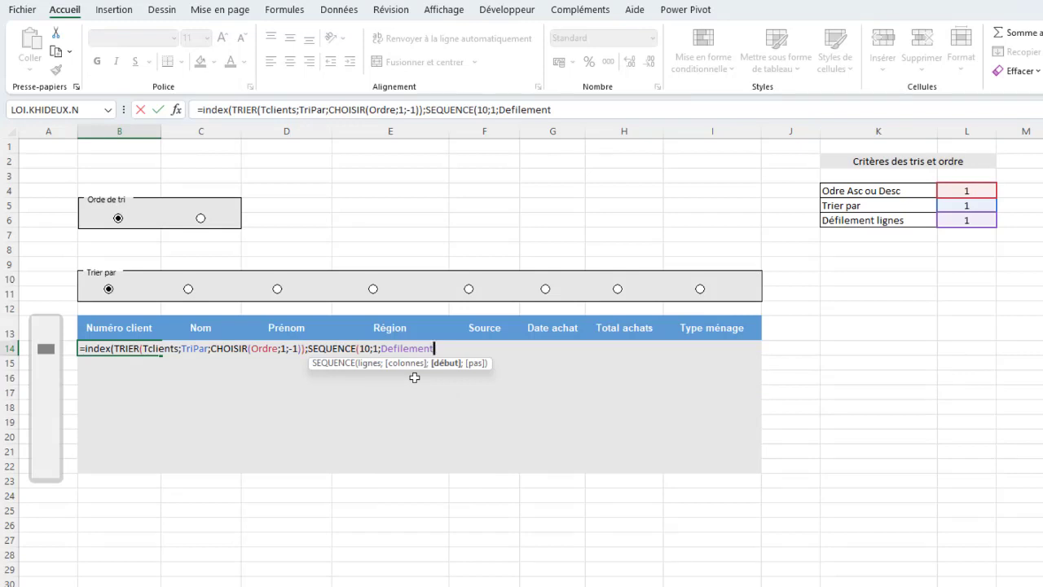
text(;)
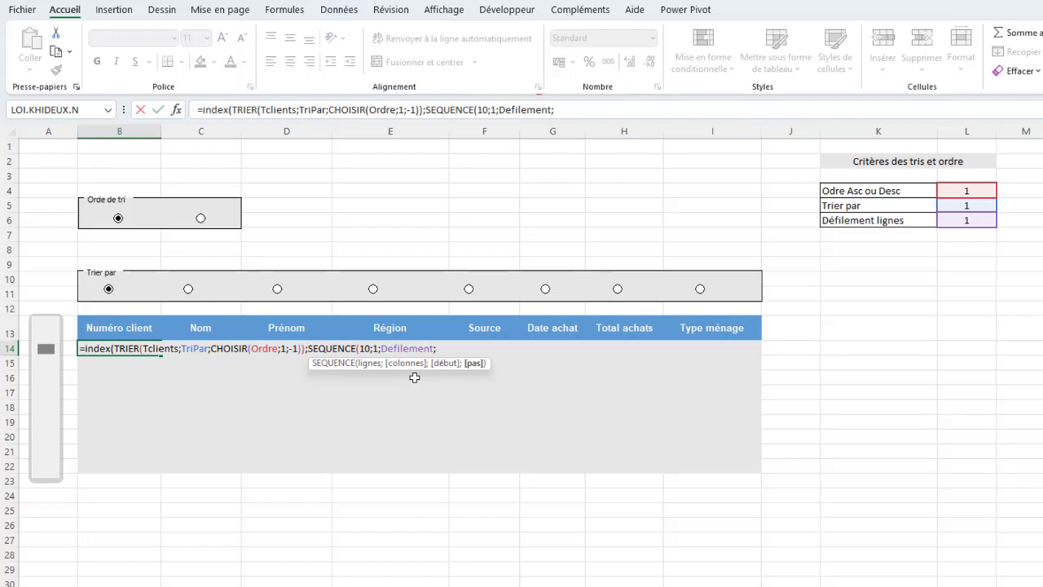
text(1)
text())
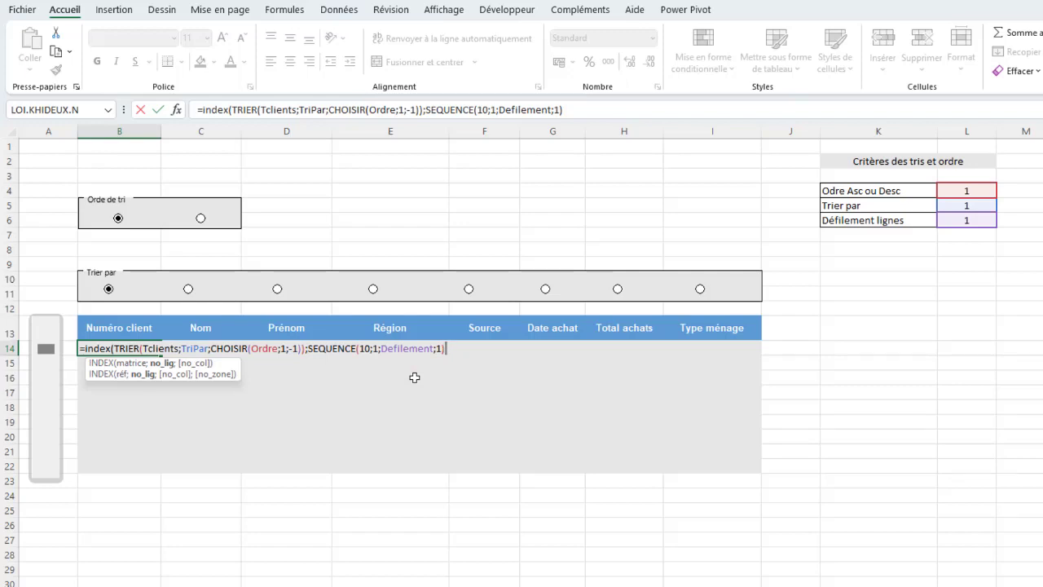
text(;)
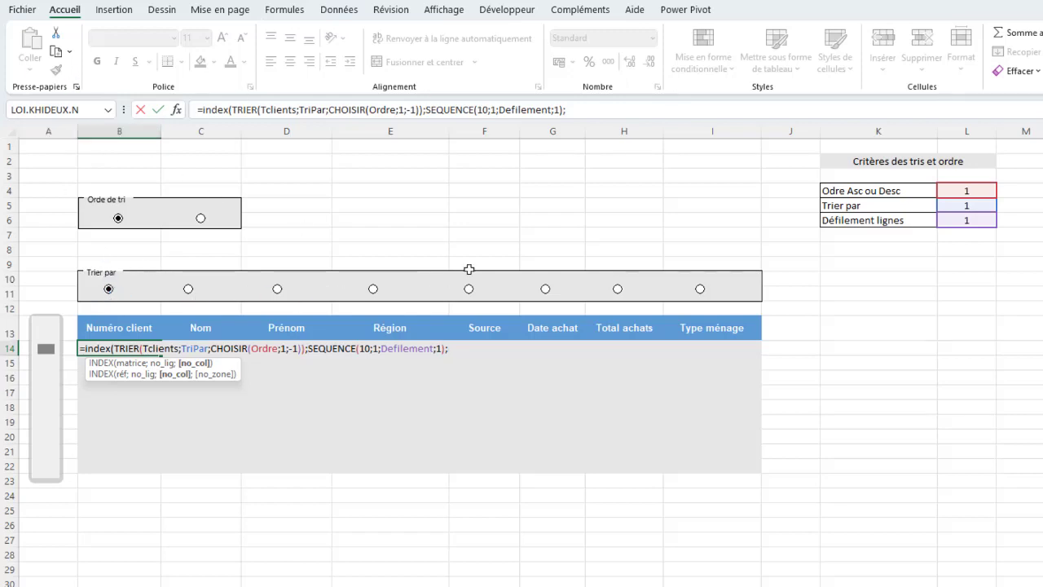
Add COLONNE()-1 as the column argument and close the formula.
text(COLO)
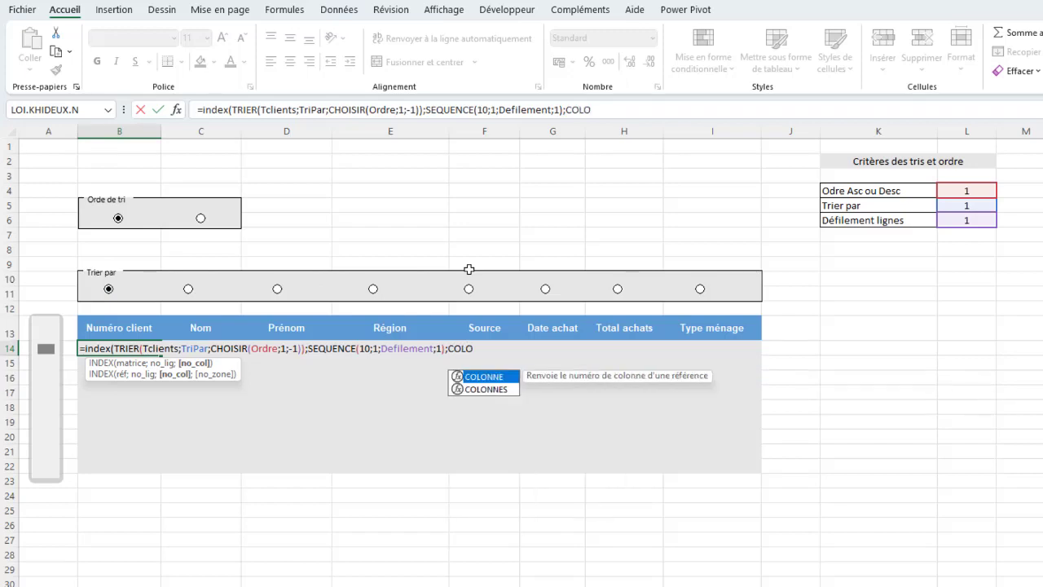
double_click(489, 376)
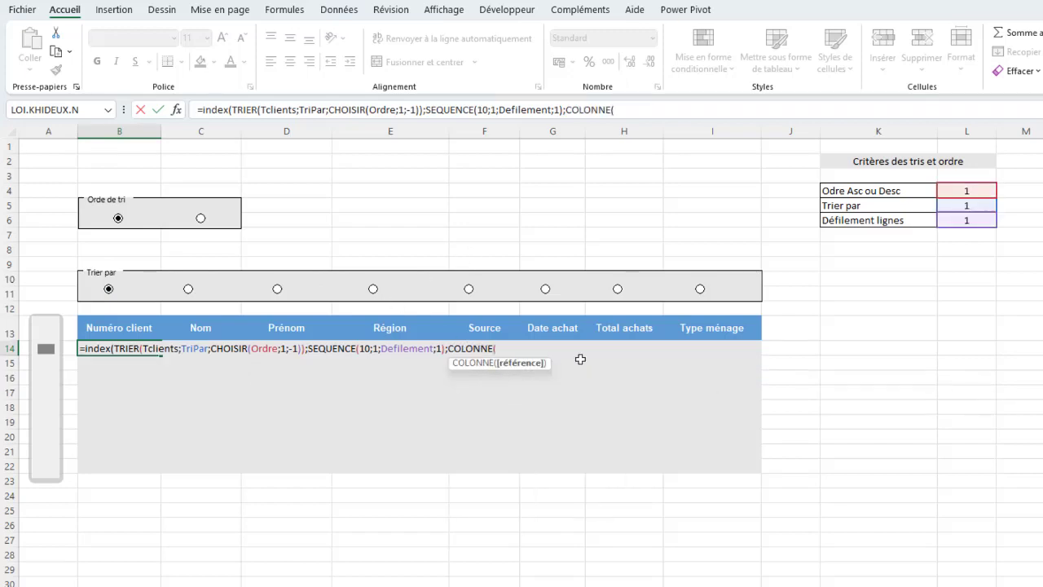
text())
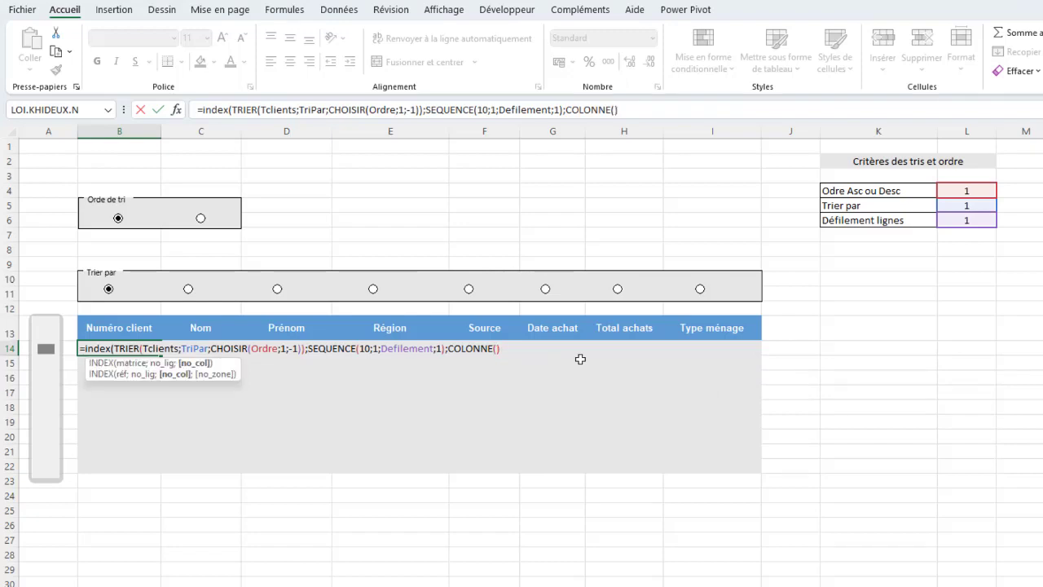
text(-1)
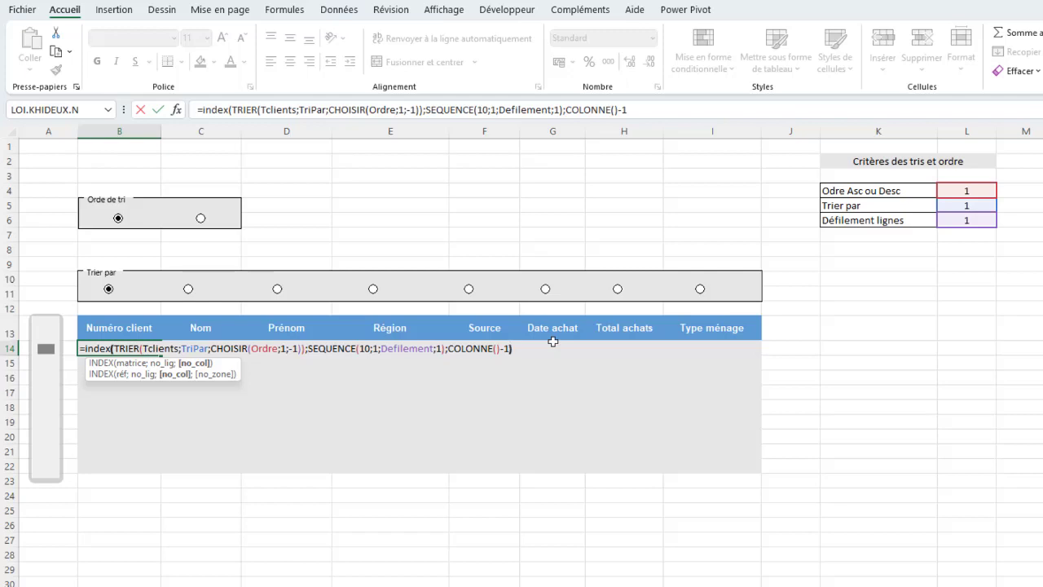
Close the INDEX/TRIER/SEQUENCE formula in B14 so client numbers 1–10 spill down.
text())
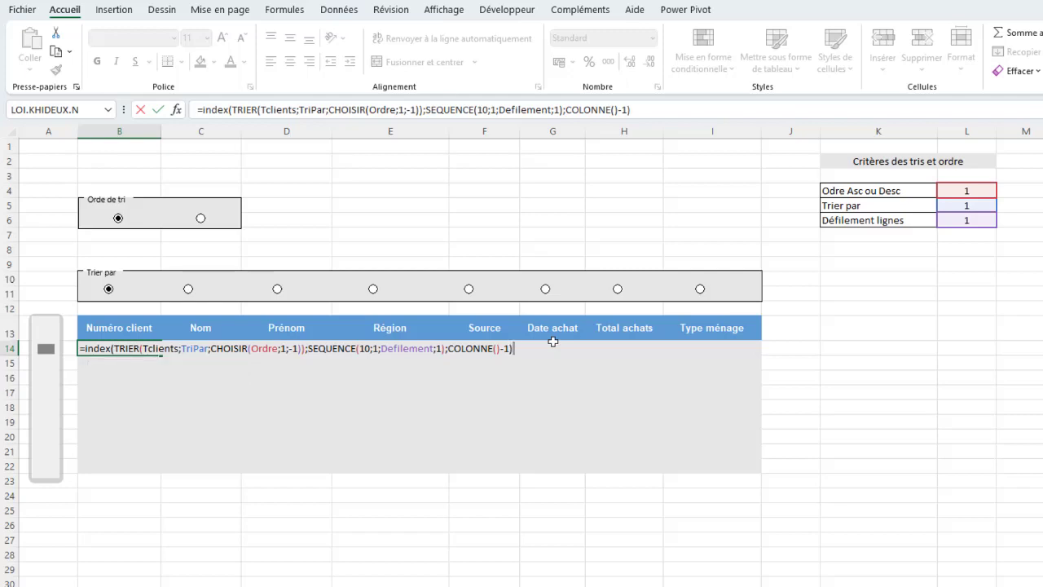
key(Return)
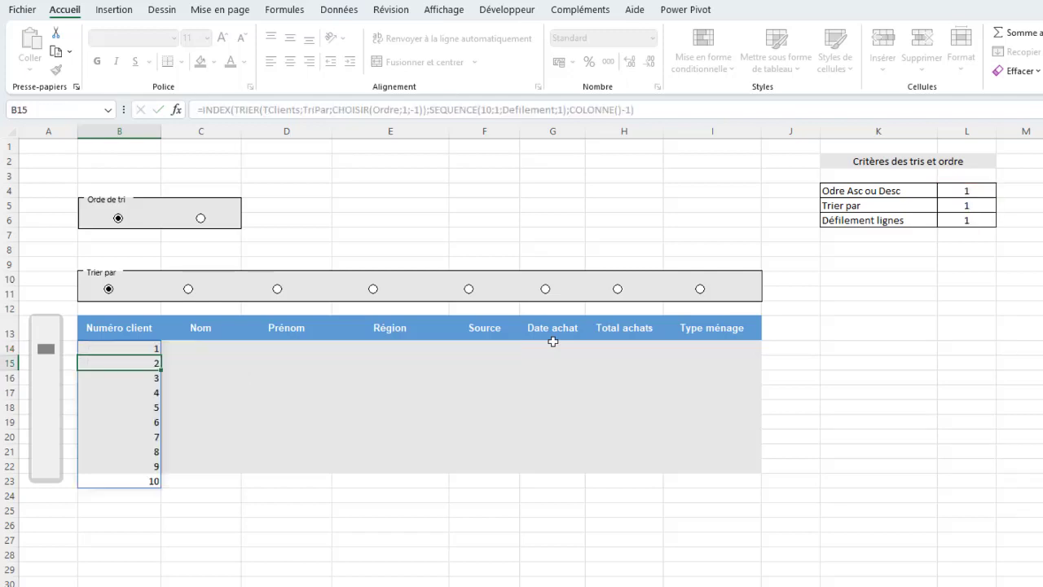
click(137, 348)
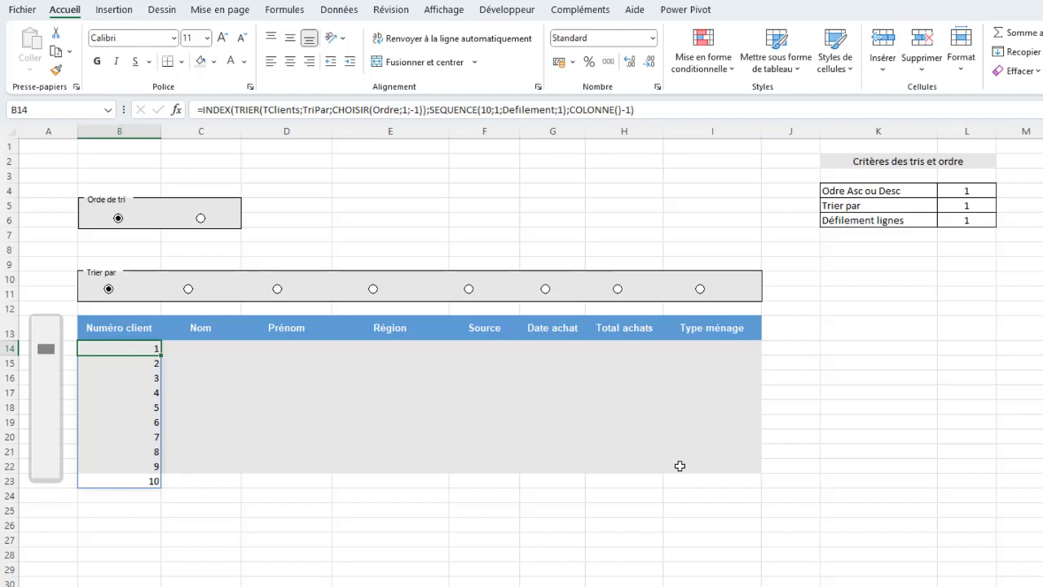
Extend row 22's grey table shading down to row 23 and try the scroll bar.
drag(738, 460, 114, 468)
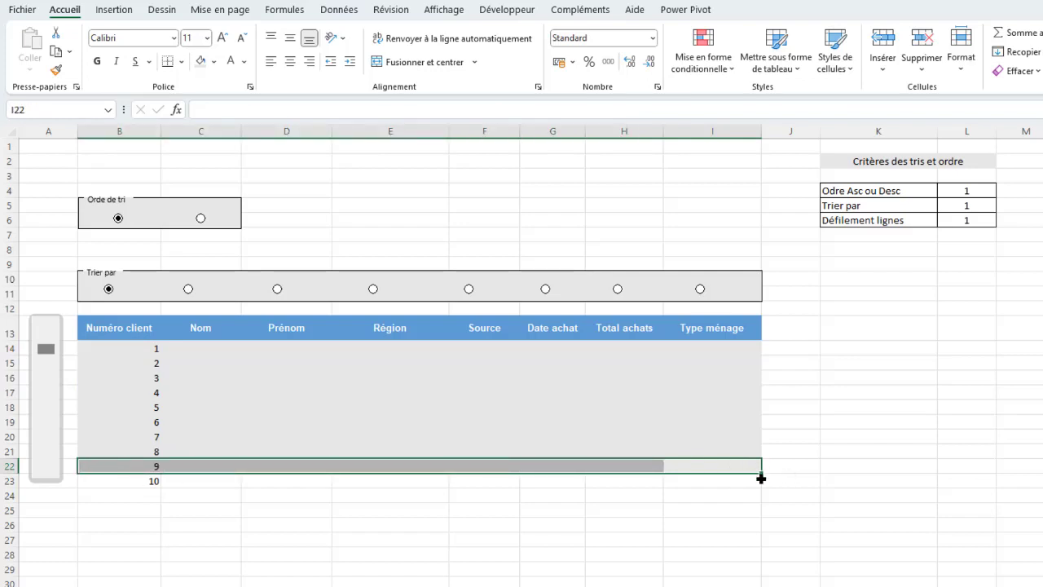
drag(761, 473, 706, 491)
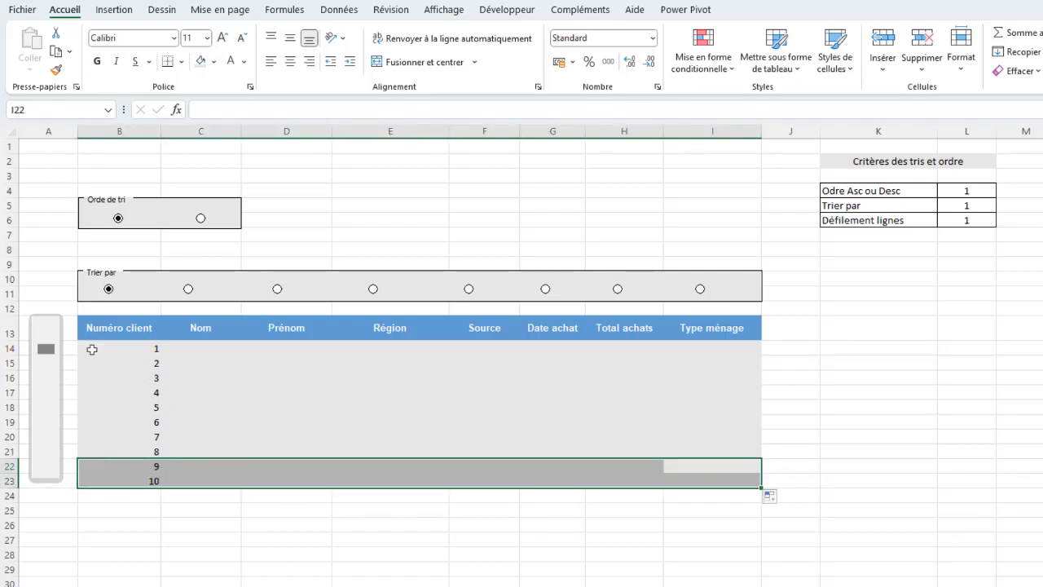
mouse_move(48, 361)
mouse_down()
mouse_move(47, 489)
mouse_move(39, 320)
mouse_up()
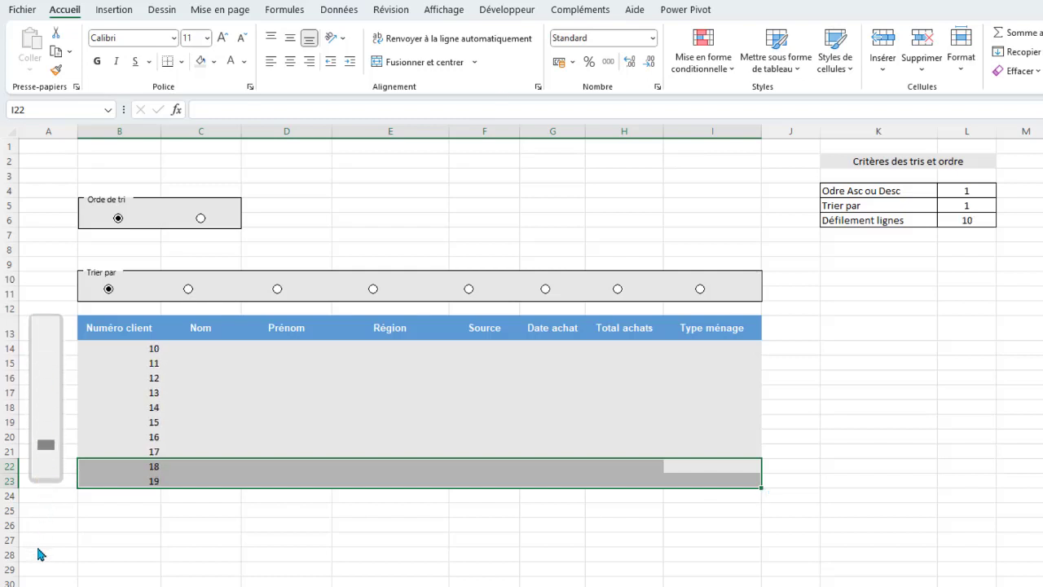
drag(45, 444, 38, 295)
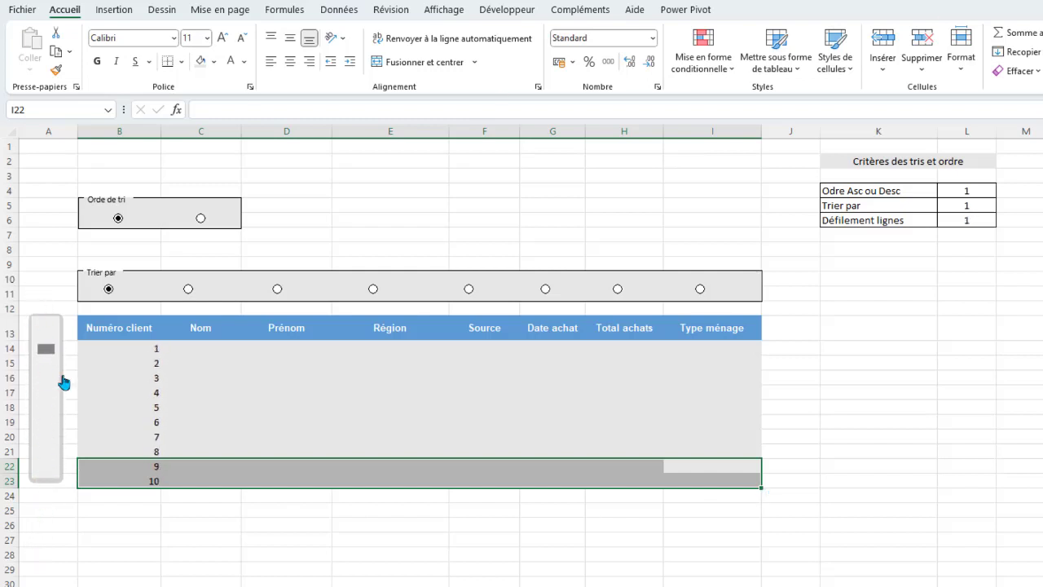
click(140, 350)
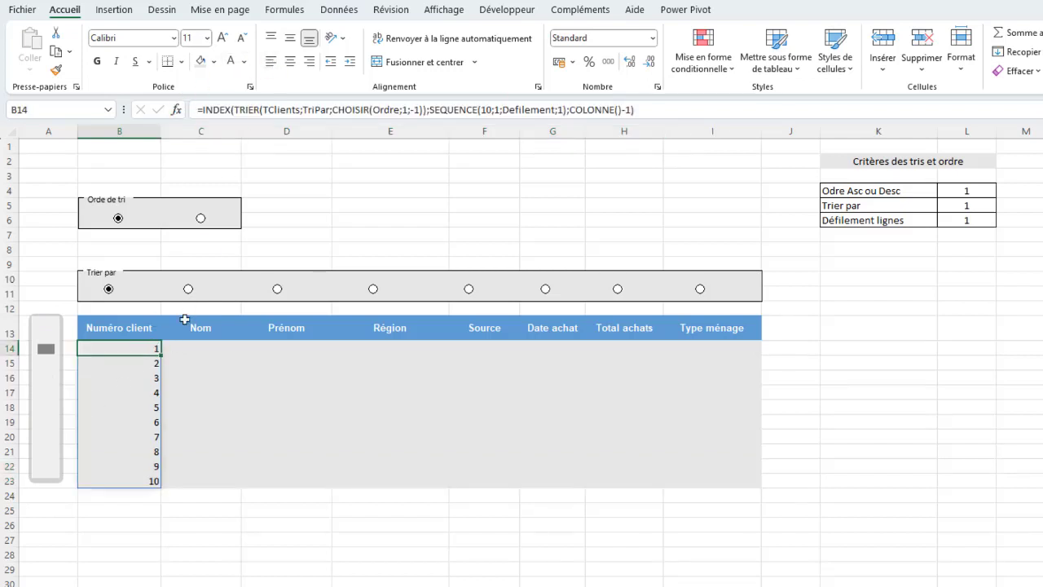
Copy the B14 formula across Nom through Type ménage, checking names against the client data sheet.
drag(165, 356, 201, 352)
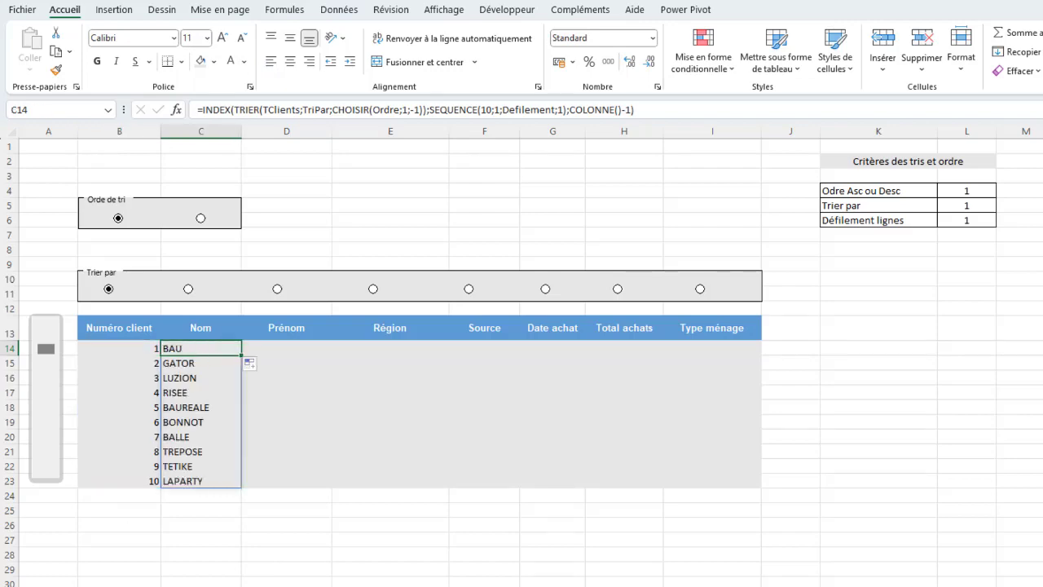
key(ctrl+Page_Down)
mouse_move(88, 175)
mouse_down()
mouse_move(104, 346)
mouse_move(104, 308)
mouse_up()
key(ctrl+Page_Up)
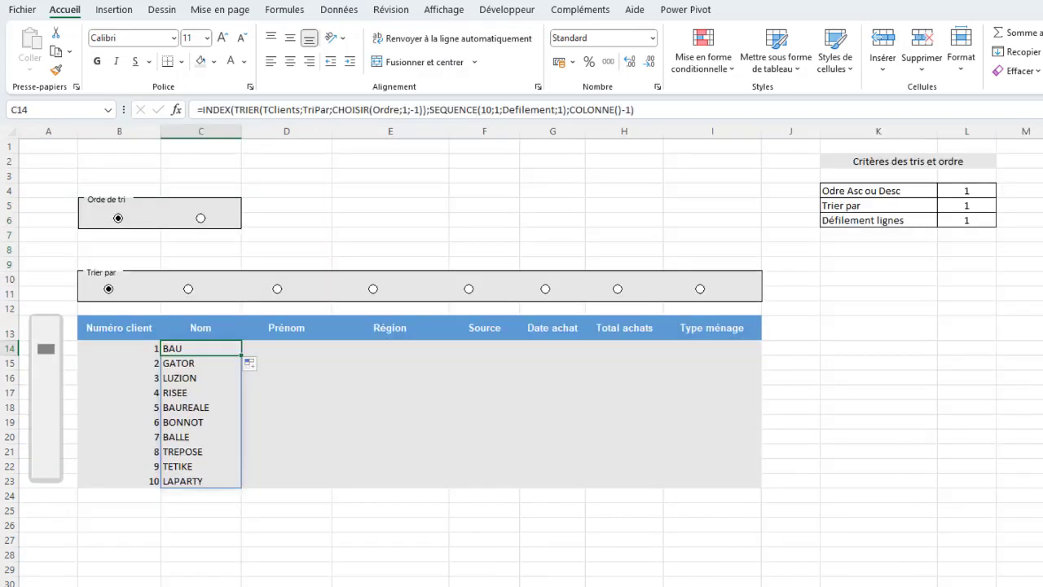
drag(243, 356, 733, 355)
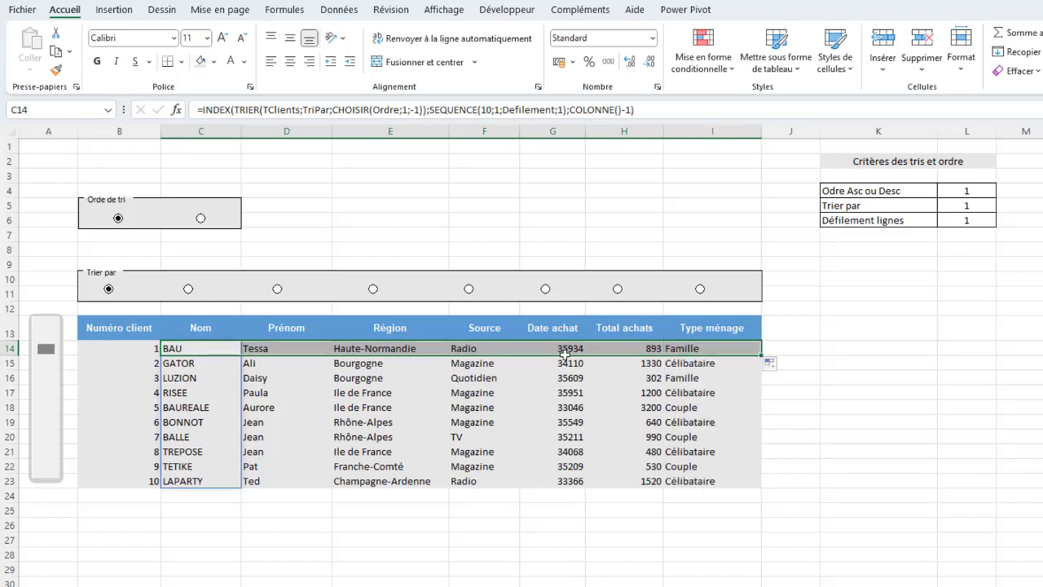
mouse_move(565, 352)
mouse_down()
mouse_move(563, 491)
mouse_move(562, 481)
mouse_up()
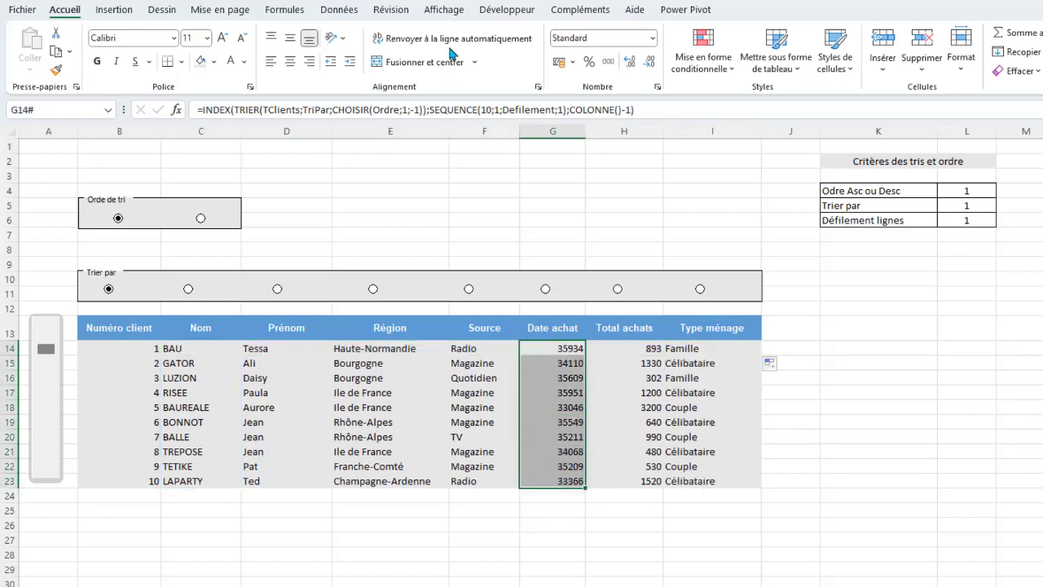
Format Date achat as short dates and Total achats as whole-euro currency.
click(653, 38)
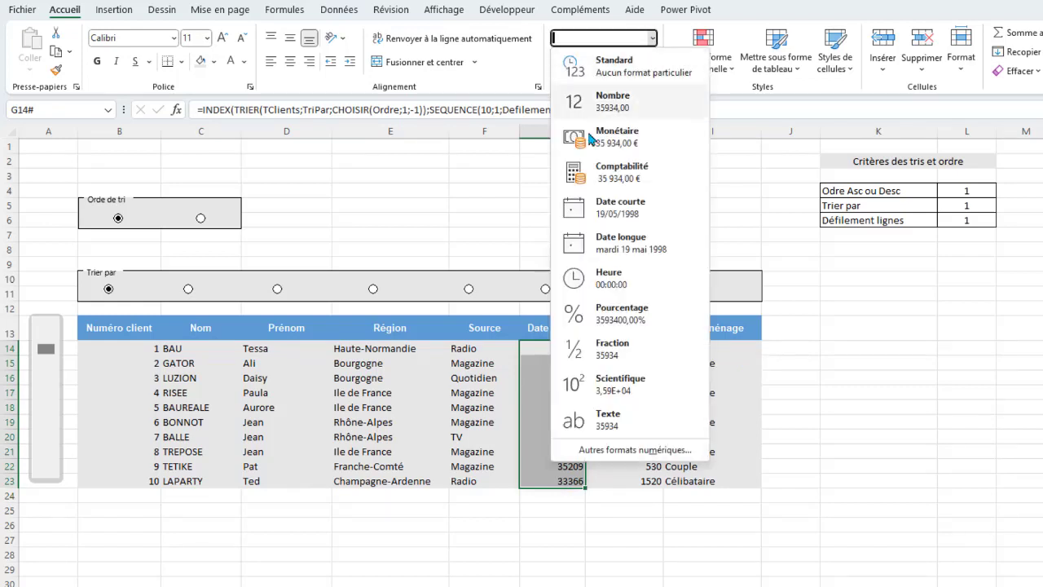
click(612, 208)
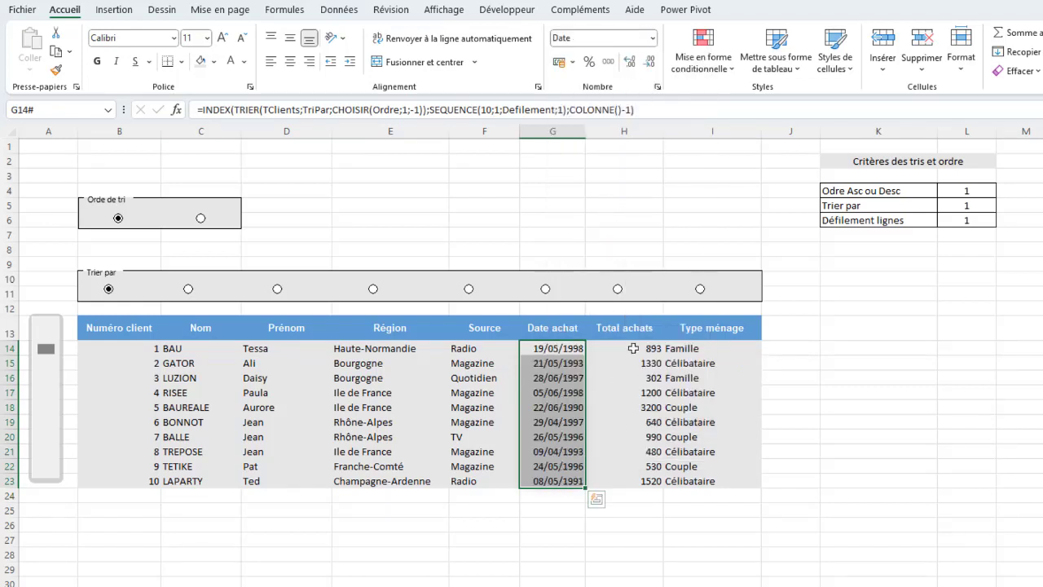
drag(624, 349, 625, 483)
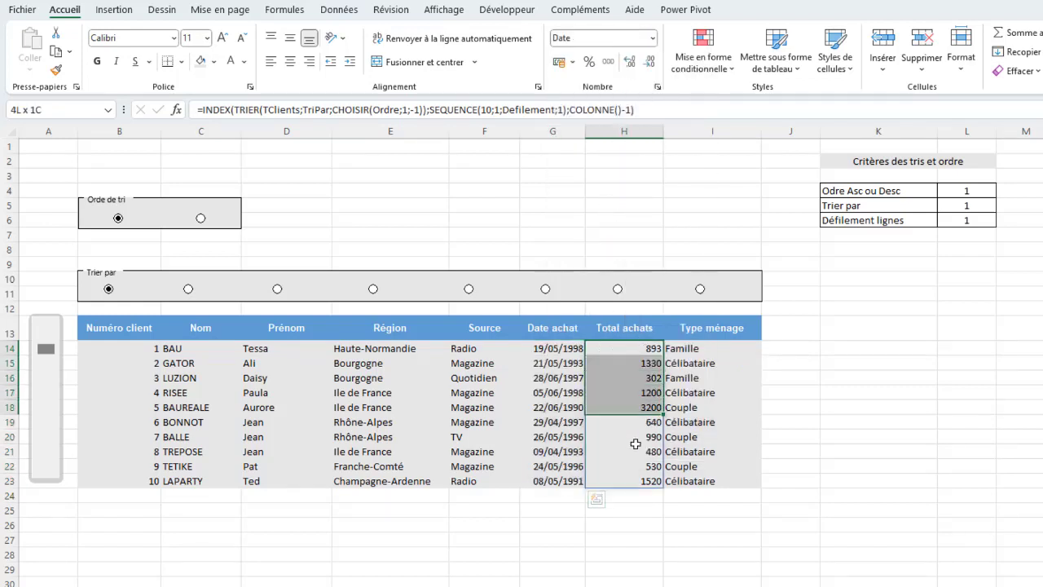
click(559, 61)
click(649, 65)
click(650, 66)
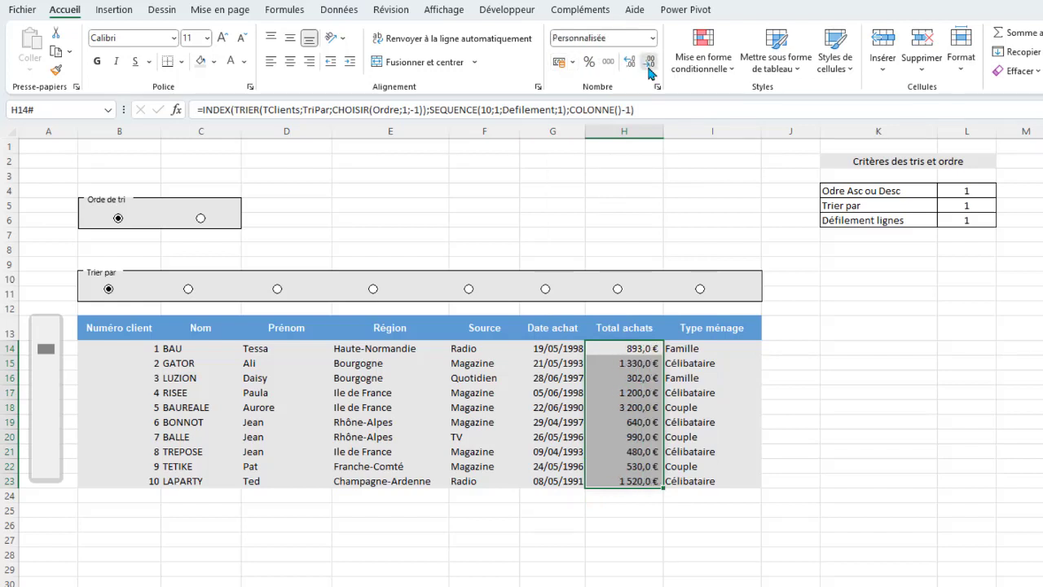
Centre the Numéro client values and scroll the table down a few clients.
drag(137, 349, 140, 481)
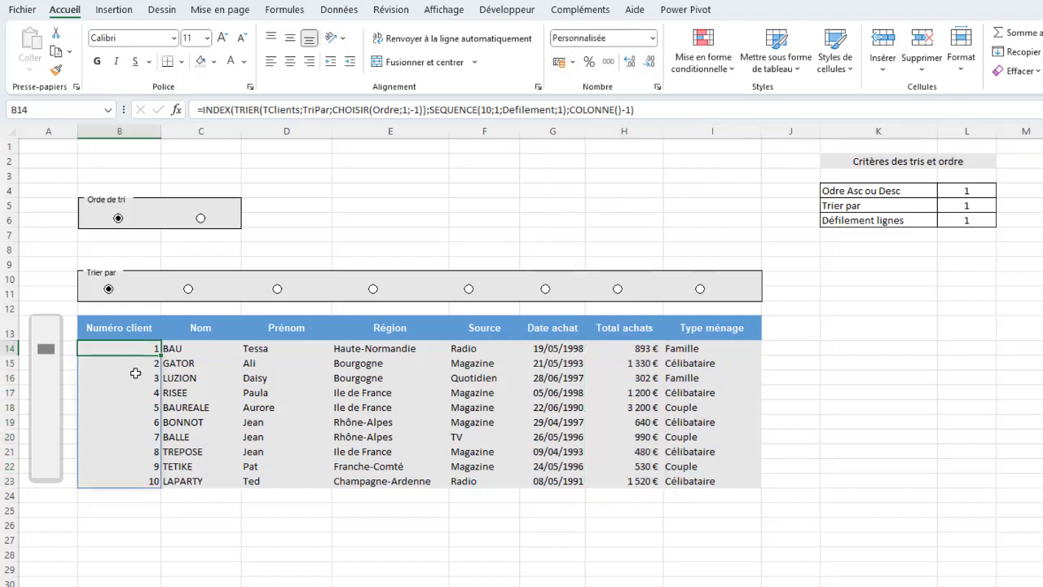
click(290, 64)
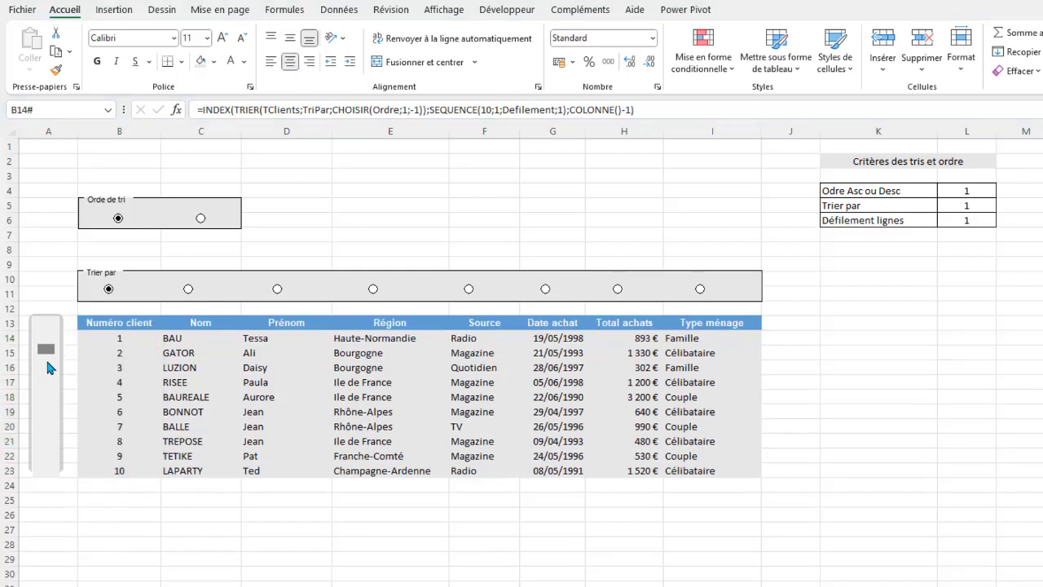
click(47, 384)
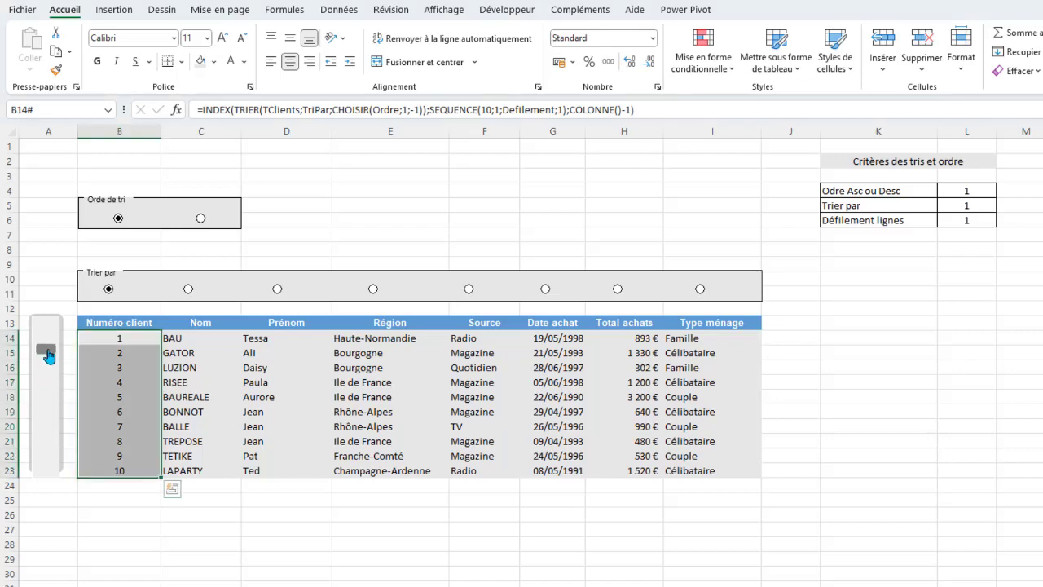
Try sorting the table by Nom, Prénom, Région, Source, then Prénom again.
drag(46, 400, 51, 342)
click(188, 289)
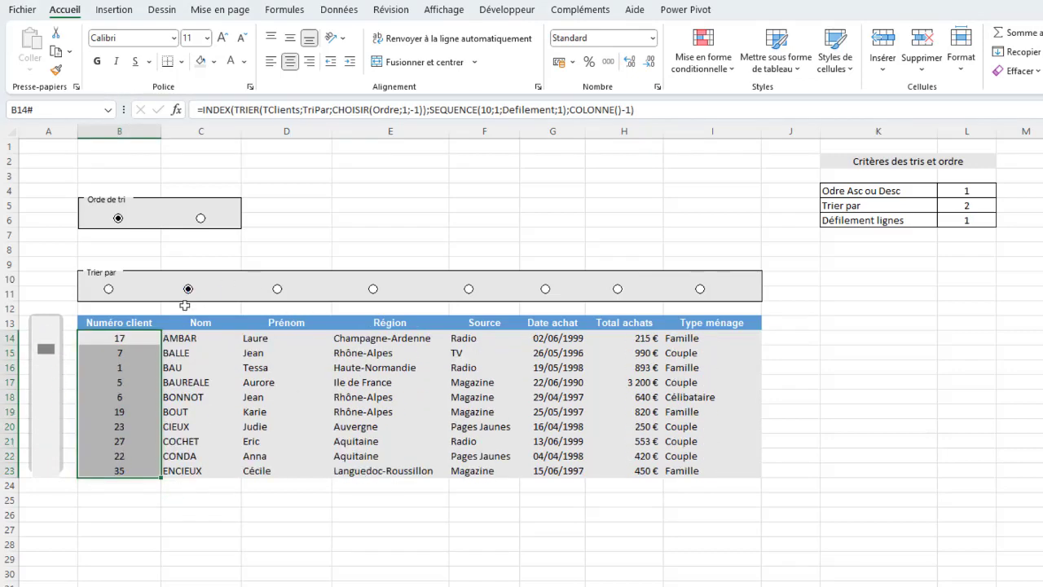
click(277, 290)
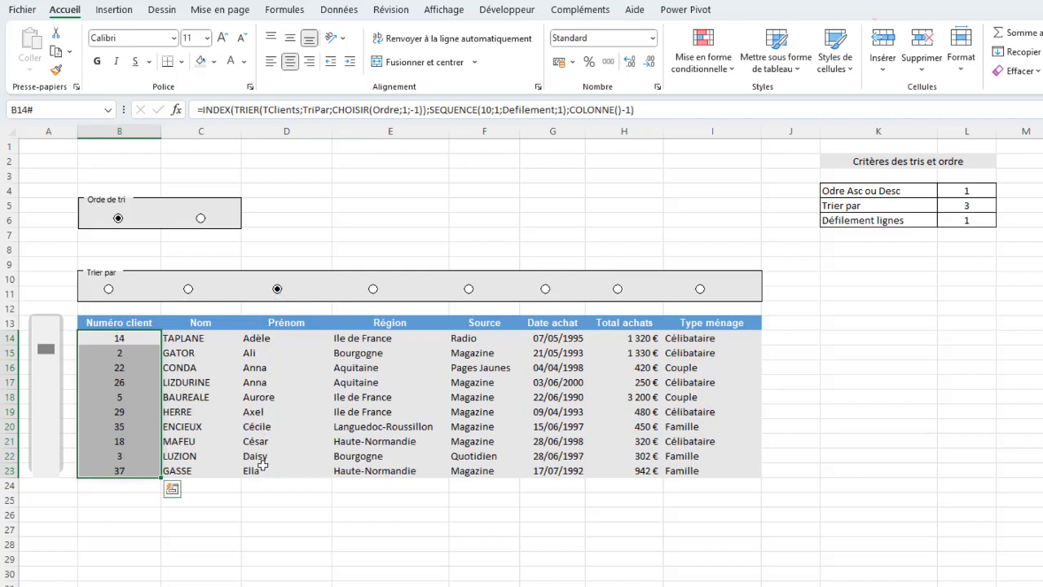
click(374, 290)
click(469, 290)
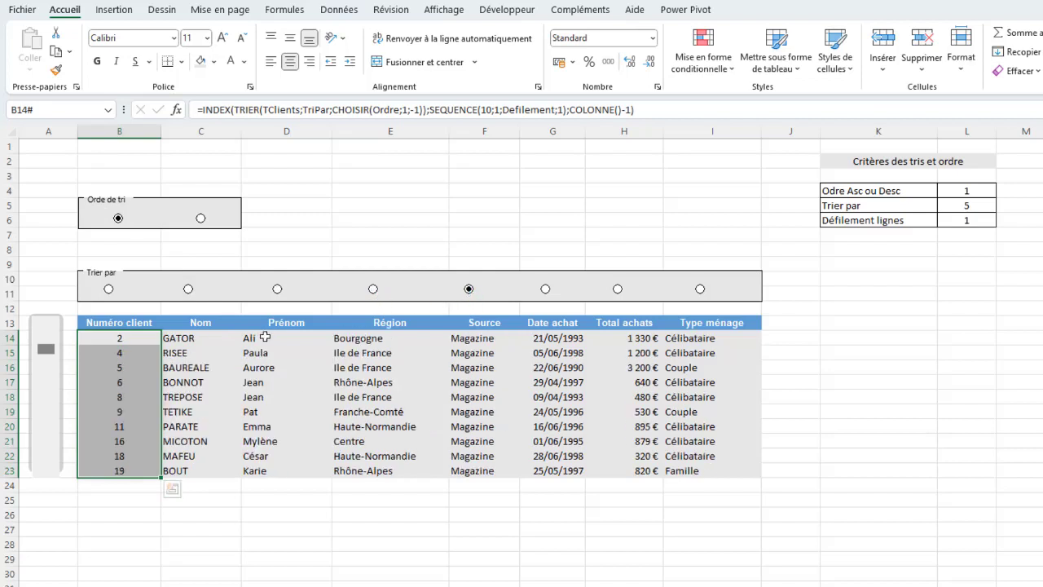
click(277, 290)
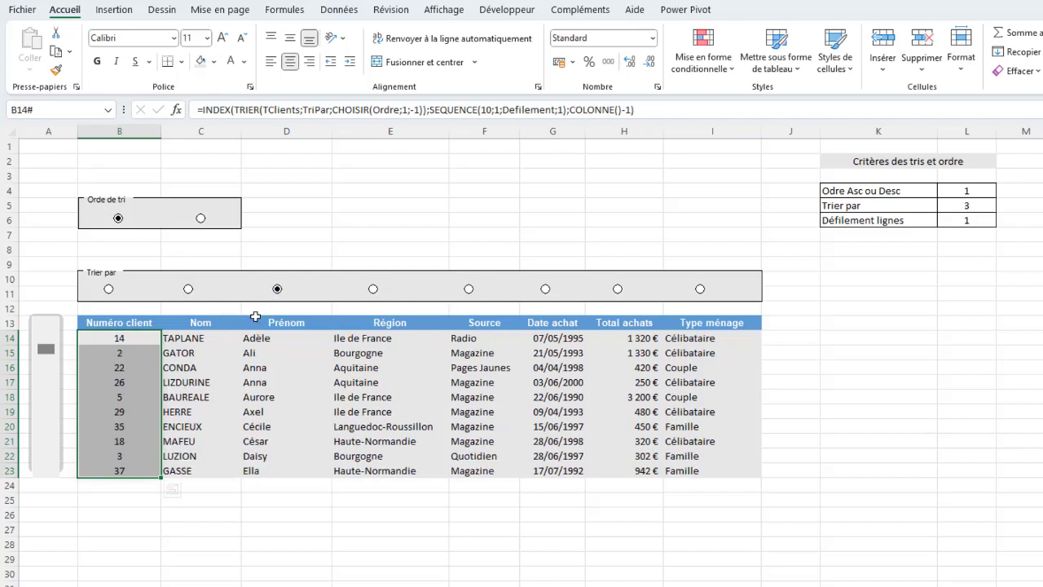
Toggle descending and ascending order on Numéro client and Total achats, ending Total achats ascending.
click(200, 219)
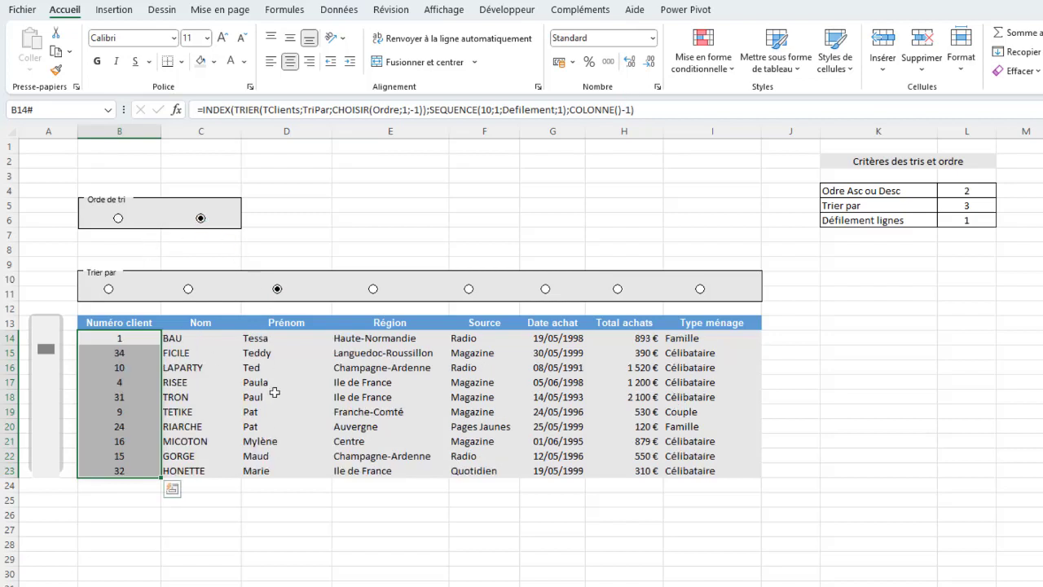
click(188, 288)
click(108, 288)
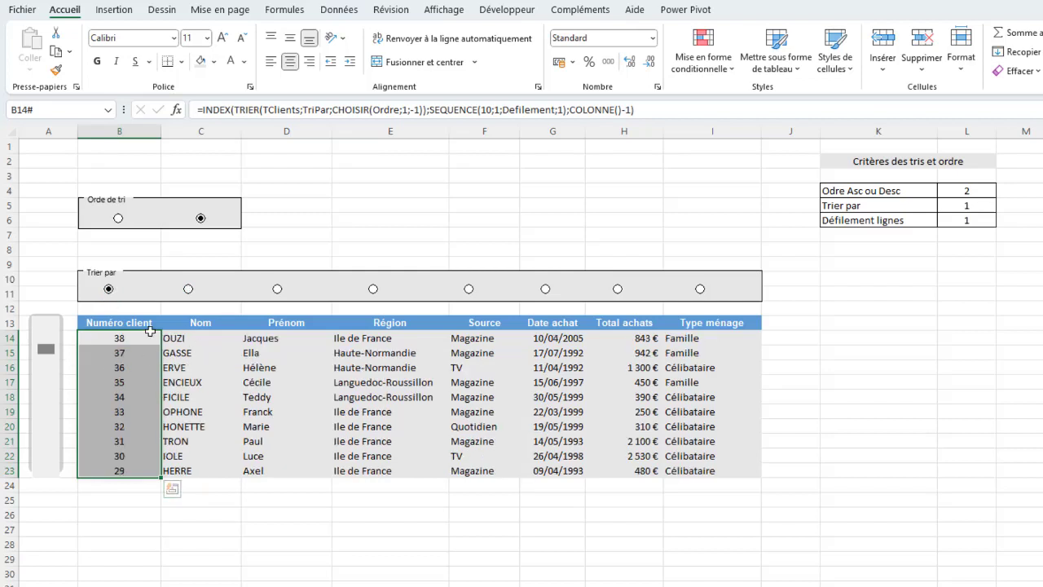
click(118, 218)
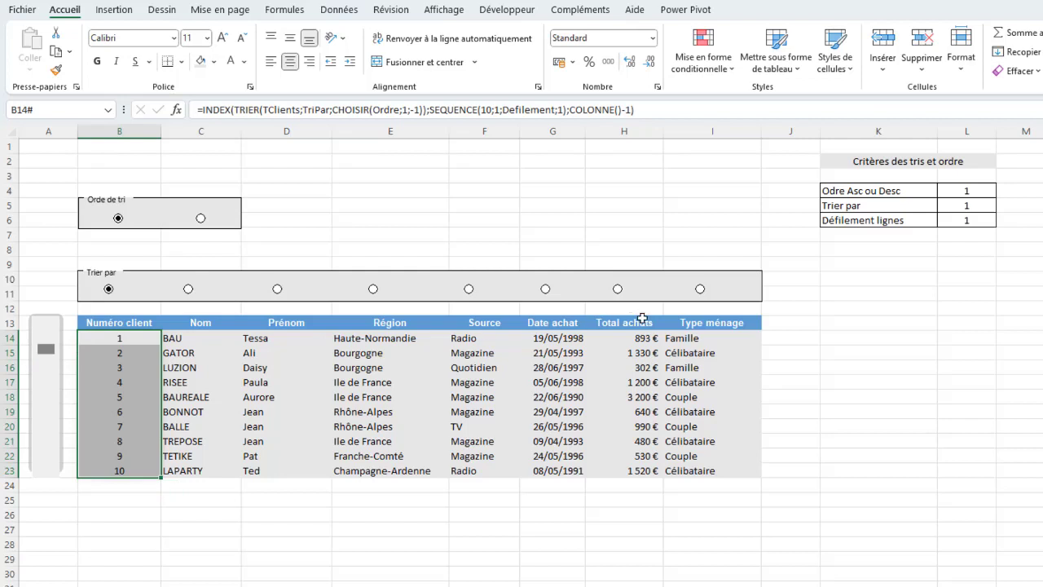
click(617, 289)
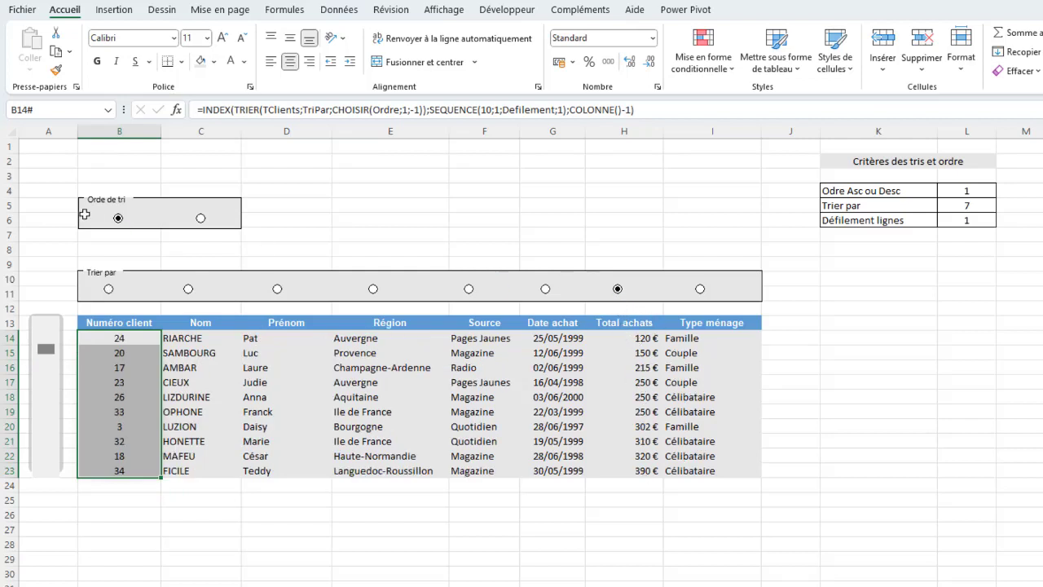
click(201, 218)
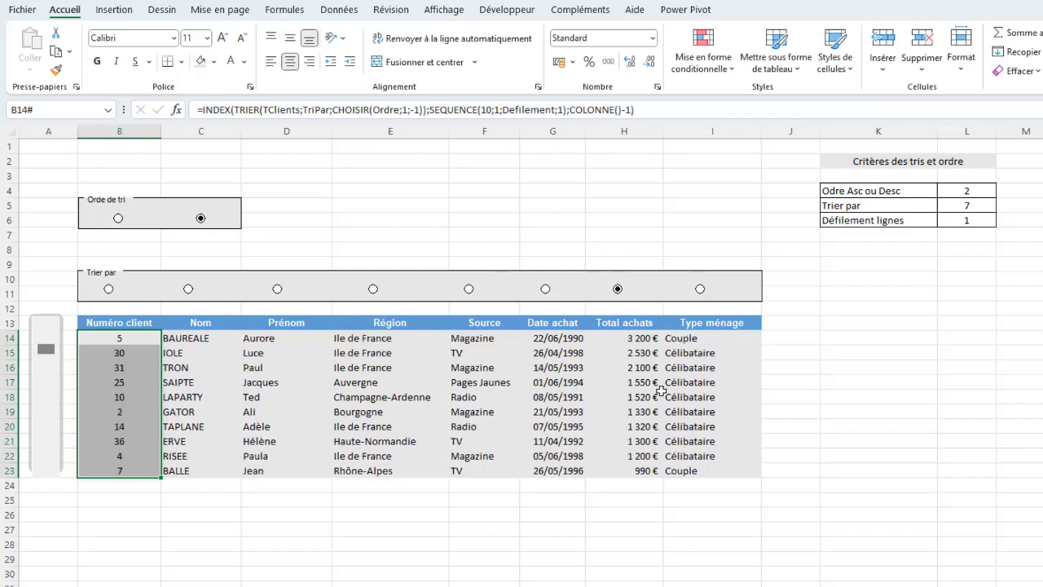
click(120, 219)
click(416, 208)
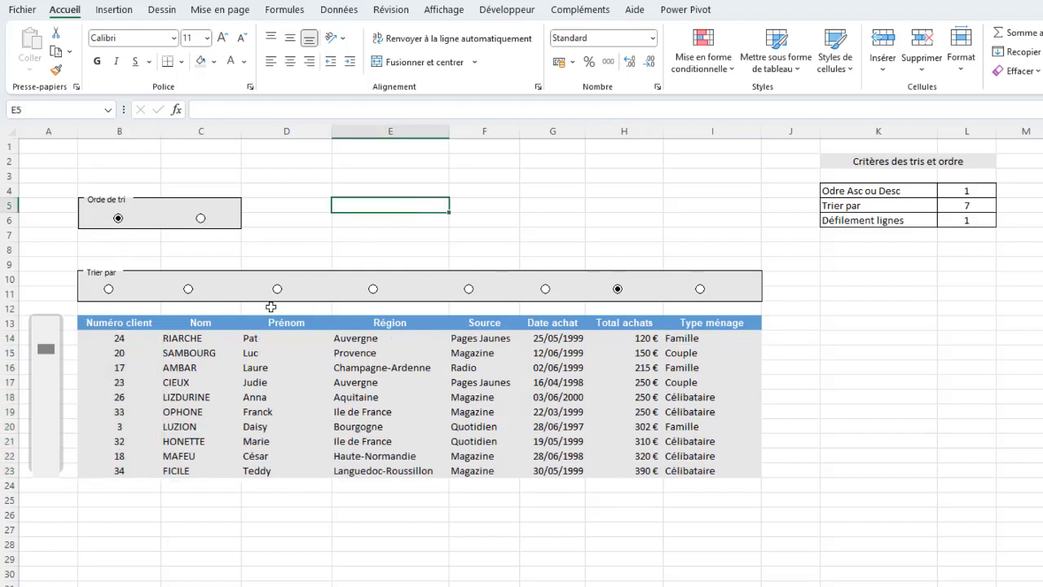
Give the table's data rows 14–23 a white fill instead of grey shading.
mouse_move(106, 335)
mouse_down()
mouse_move(735, 462)
mouse_move(733, 475)
mouse_up()
click(202, 64)
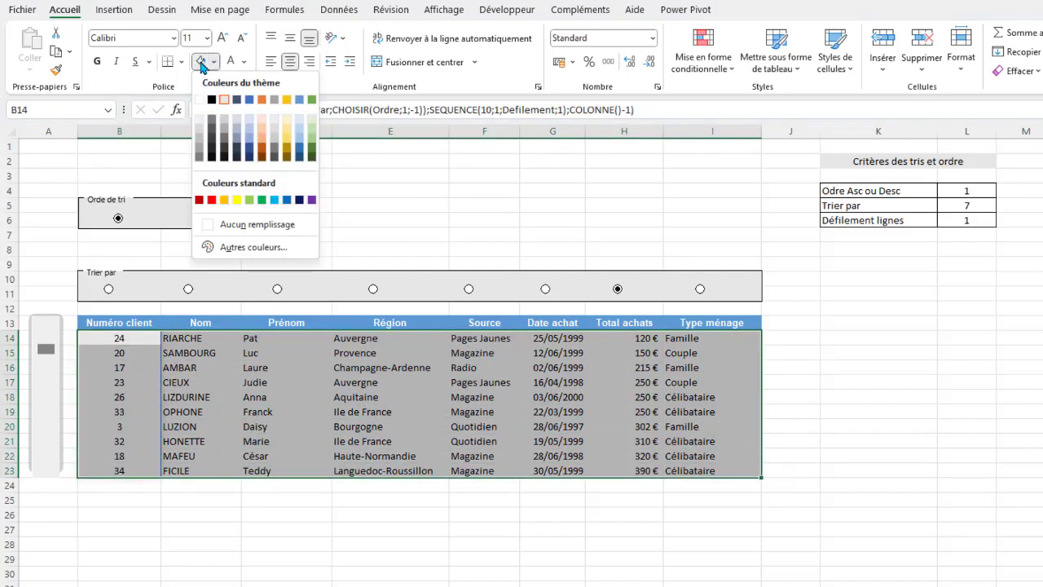
click(202, 100)
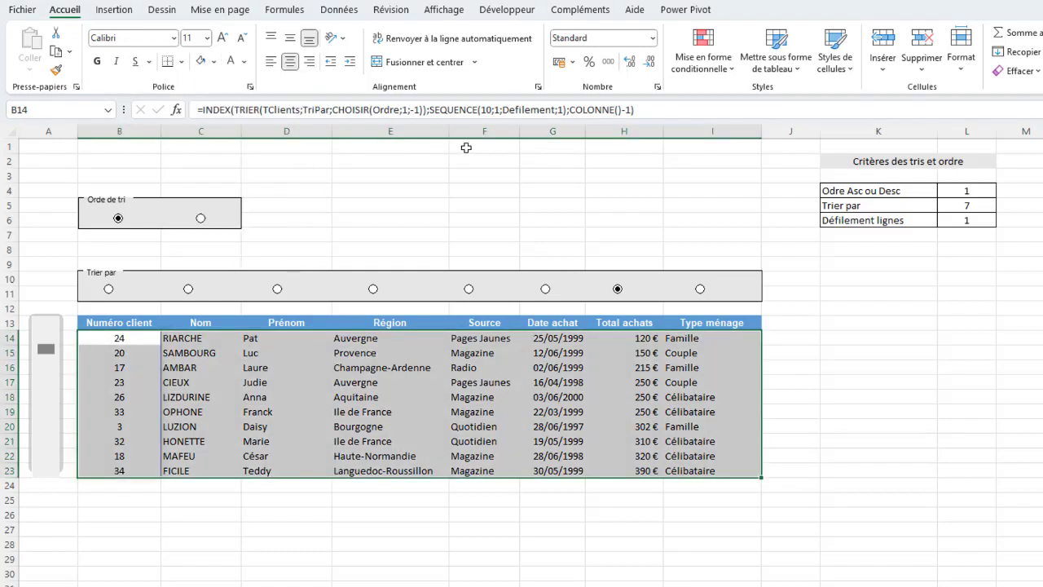
click(467, 147)
click(677, 201)
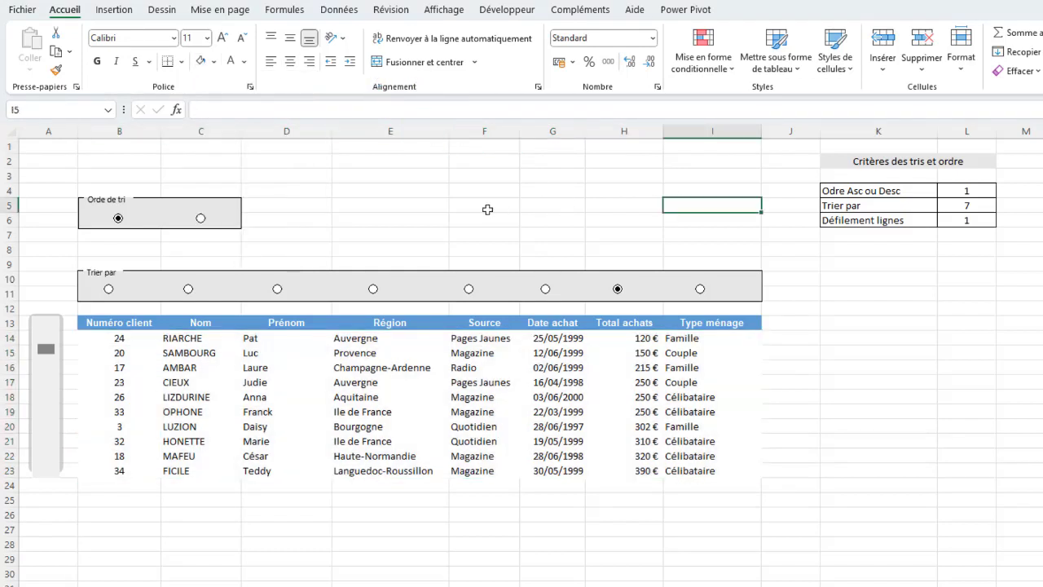
Draw a small isosceles triangle shape above the table.
click(130, 10)
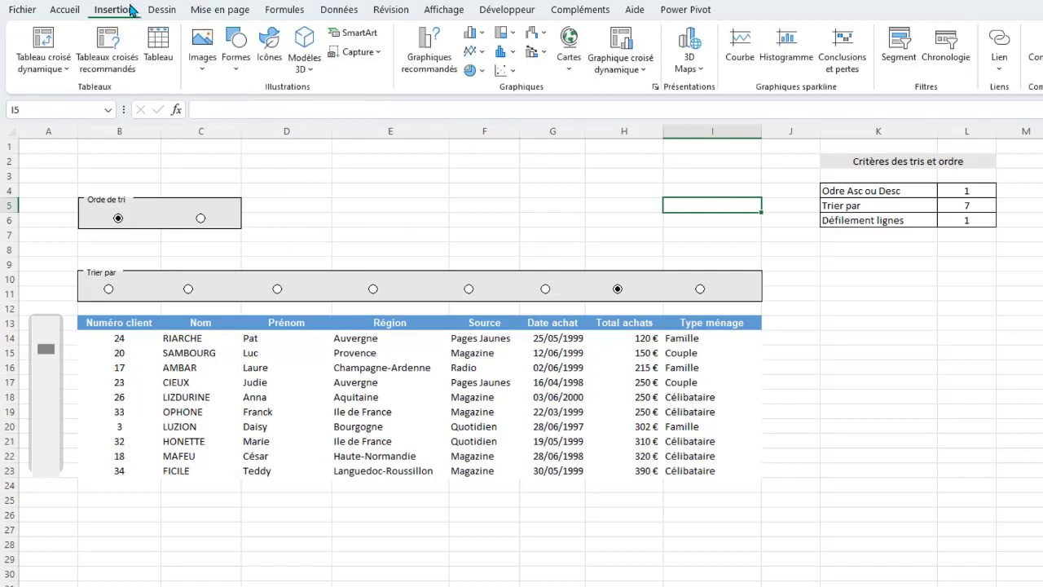
click(236, 47)
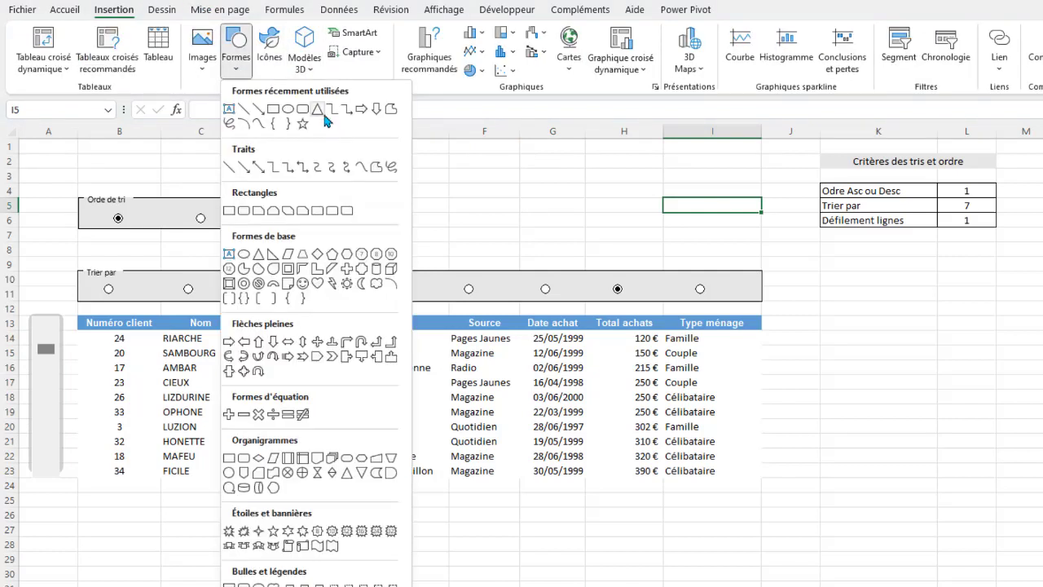
click(319, 111)
drag(398, 171, 383, 189)
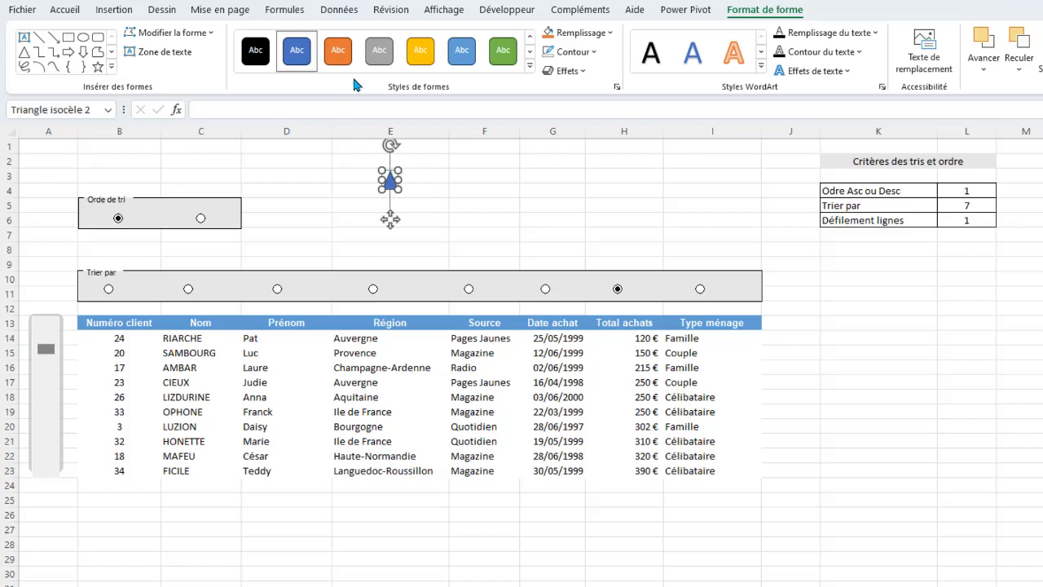
Fill the triangle red, remove its outline, and move it beside the second Ordre de tri option.
click(610, 34)
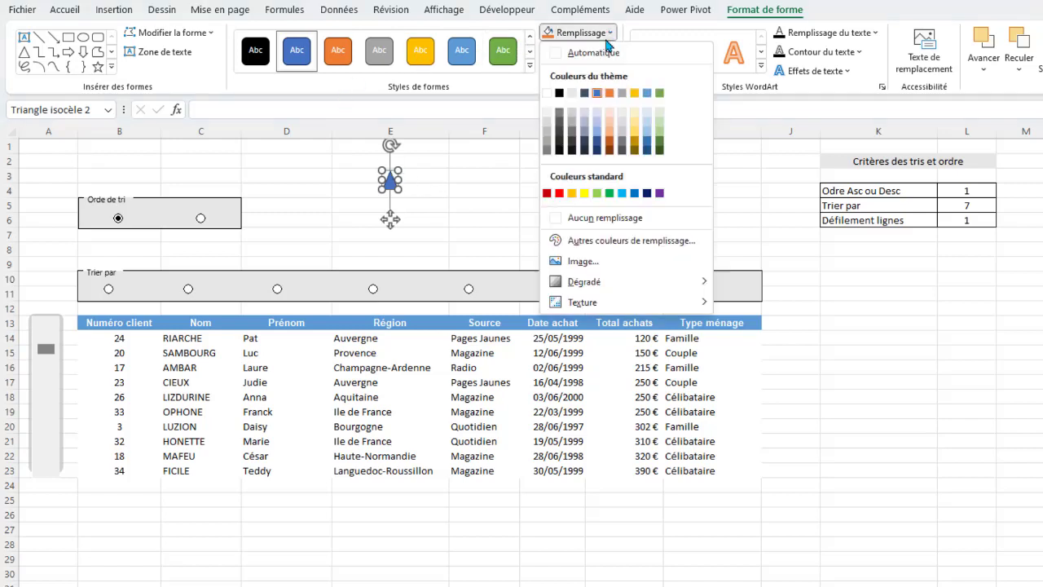
click(560, 194)
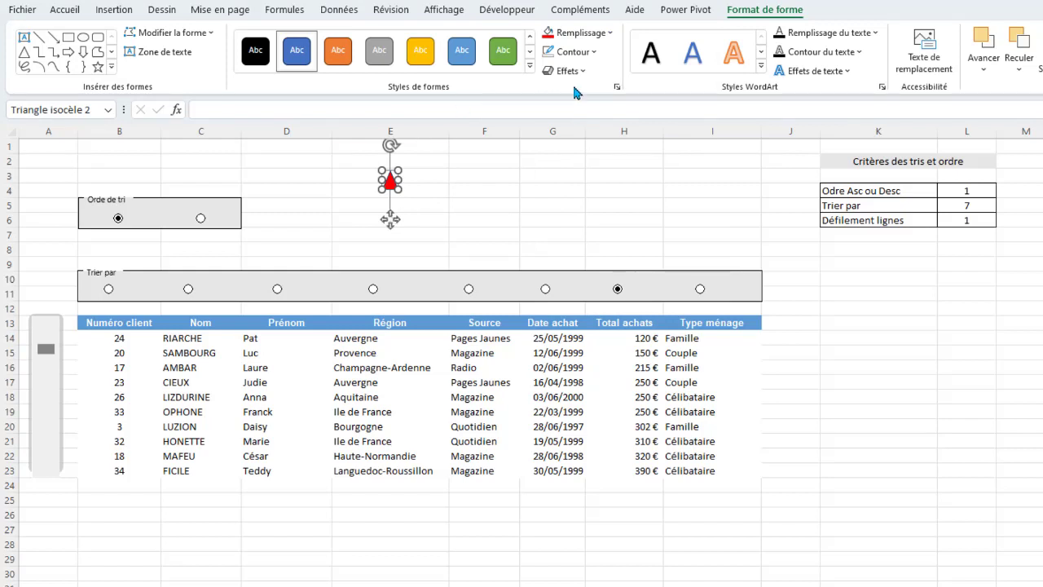
click(595, 52)
click(578, 235)
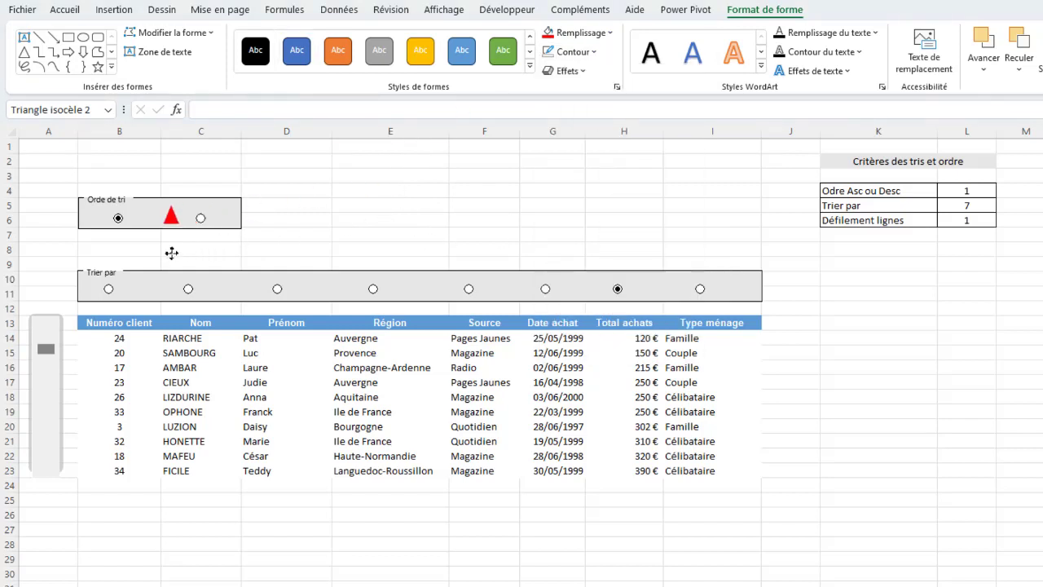
drag(391, 222, 178, 253)
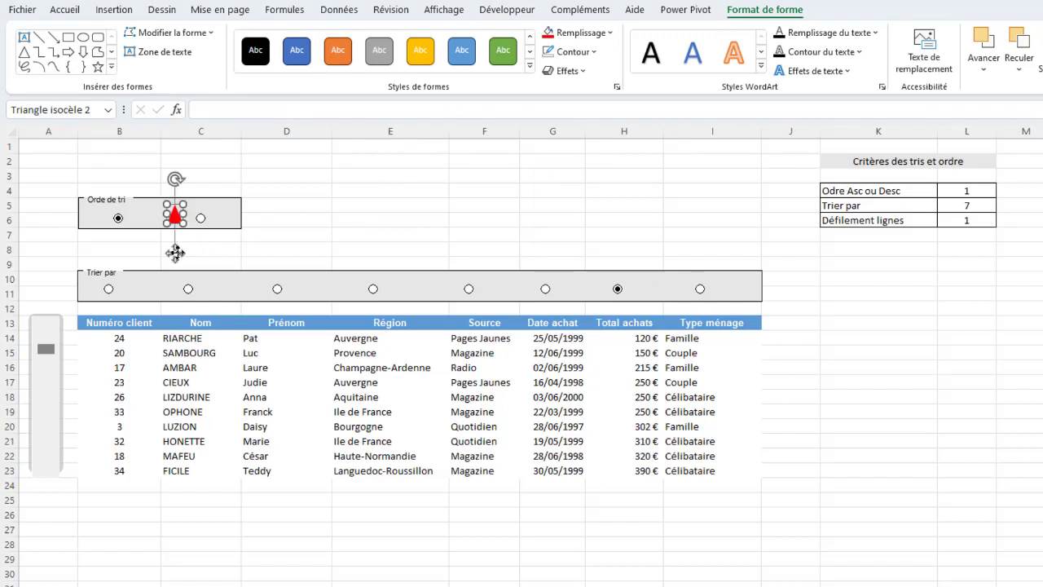
Duplicate the triangle, rotate the copy to point down, and place it beside the first option.
key(ctrl+d)
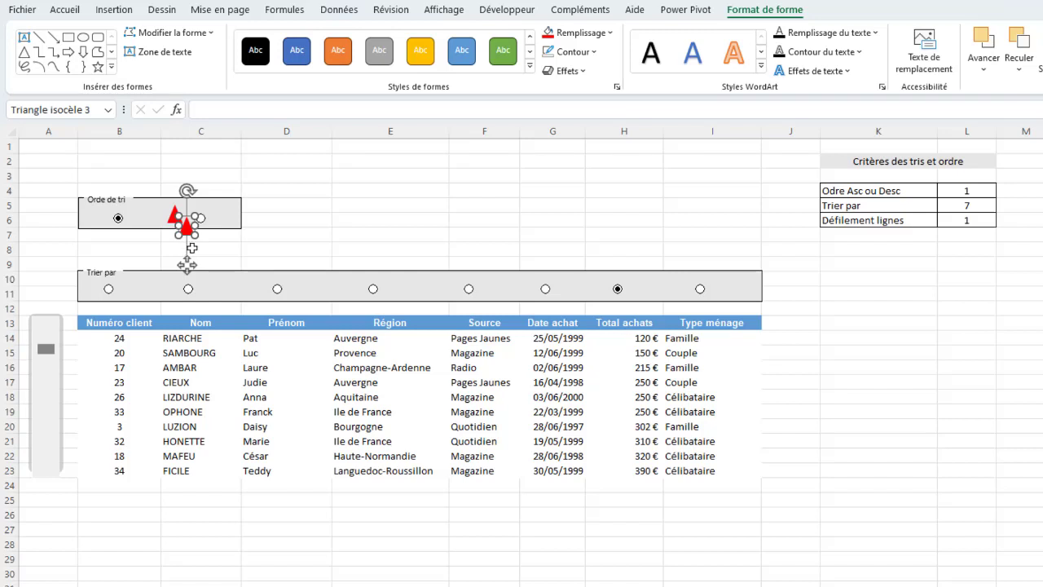
drag(187, 190, 188, 266)
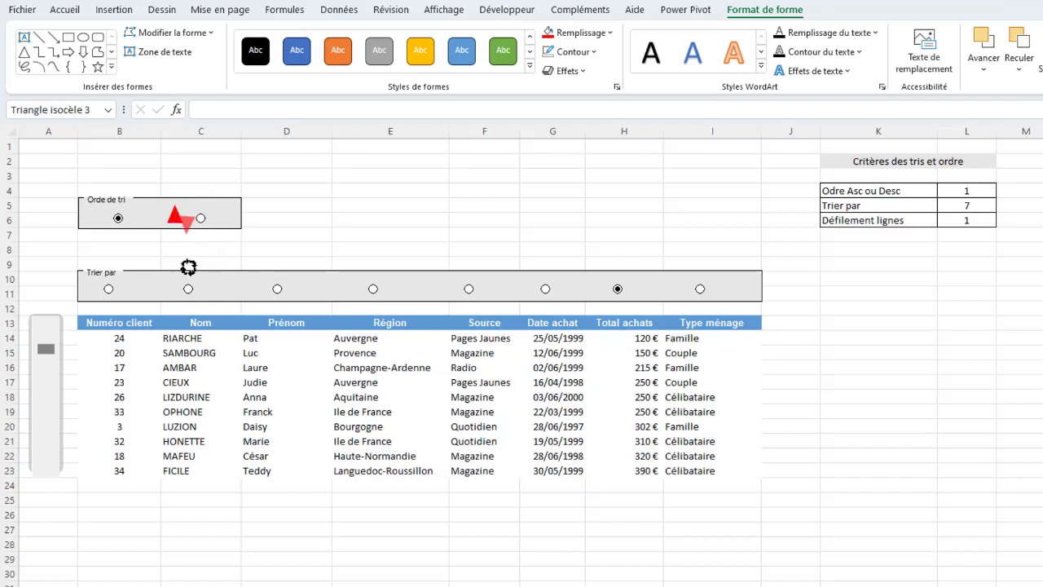
drag(189, 267, 189, 267)
drag(188, 230, 93, 217)
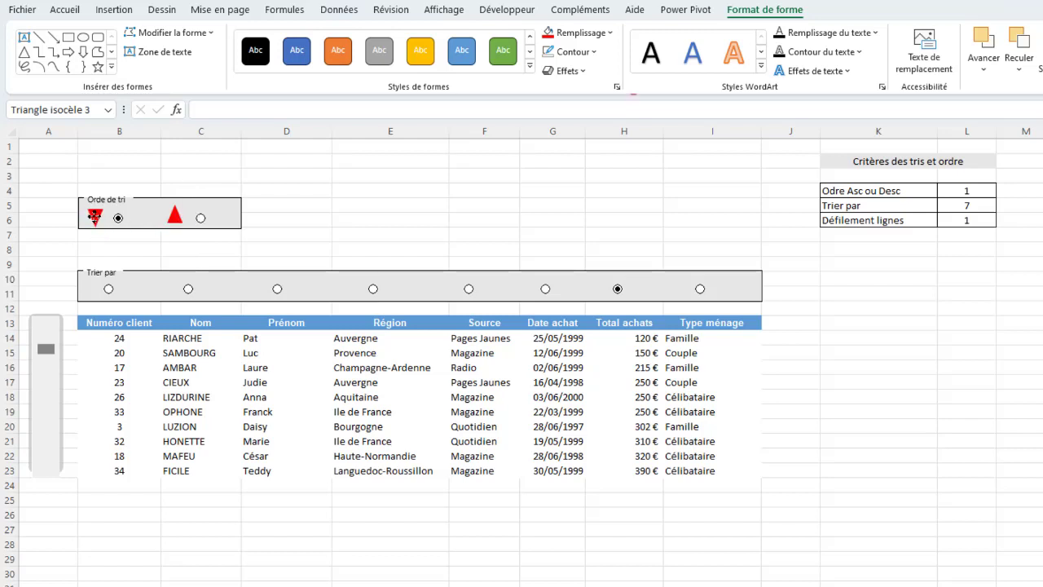
drag(92, 216, 95, 216)
drag(179, 209, 178, 215)
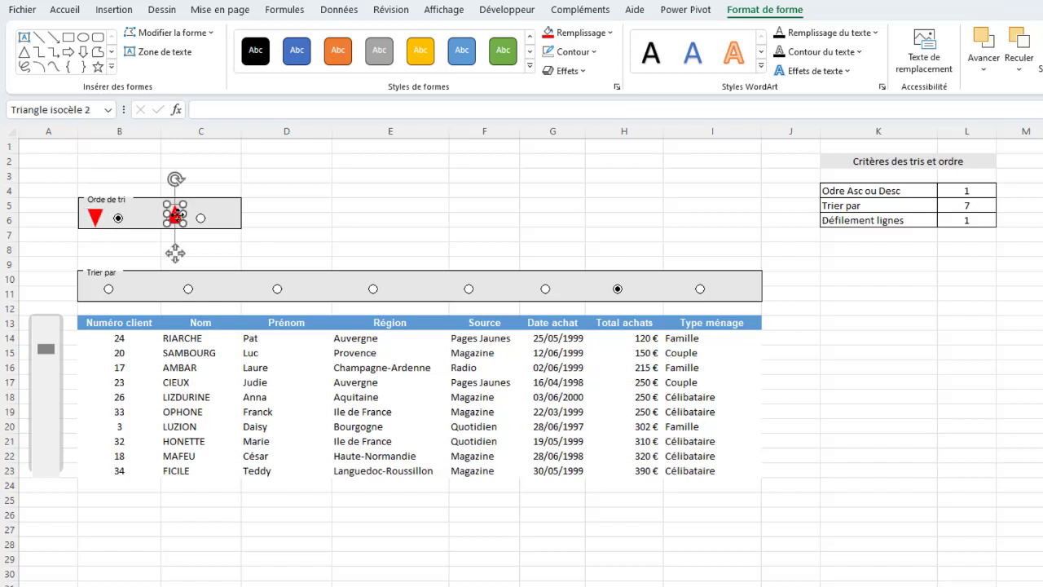
click(345, 202)
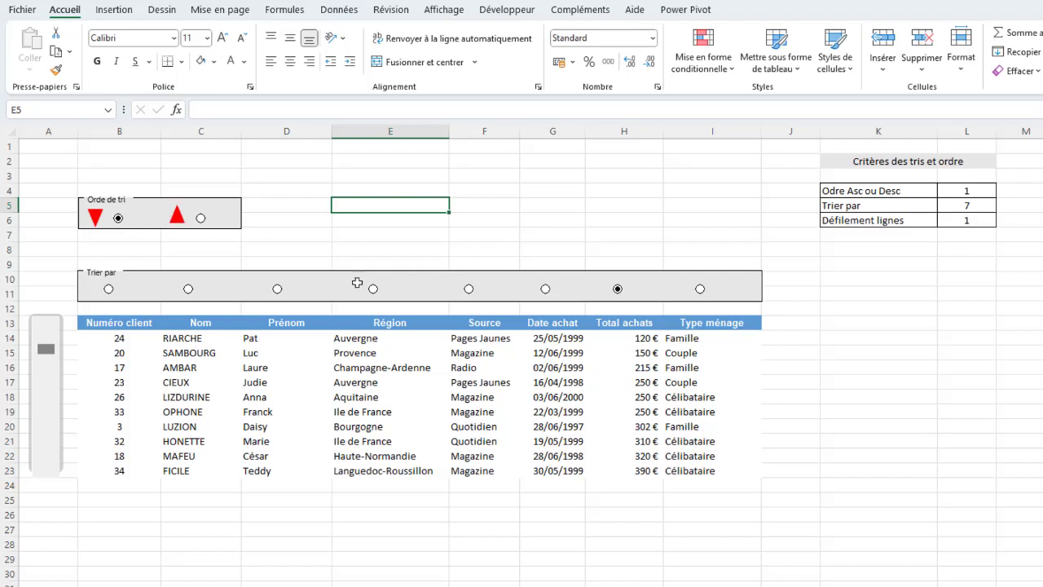
Re-sort the client table with the Nom and Prénom Trier par options.
click(188, 288)
click(482, 208)
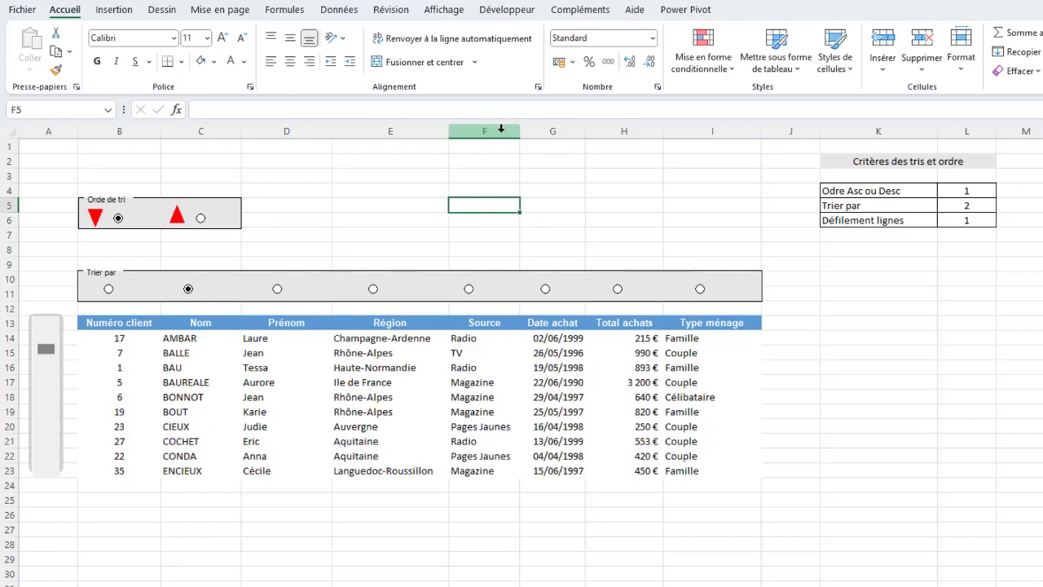
click(431, 200)
click(649, 214)
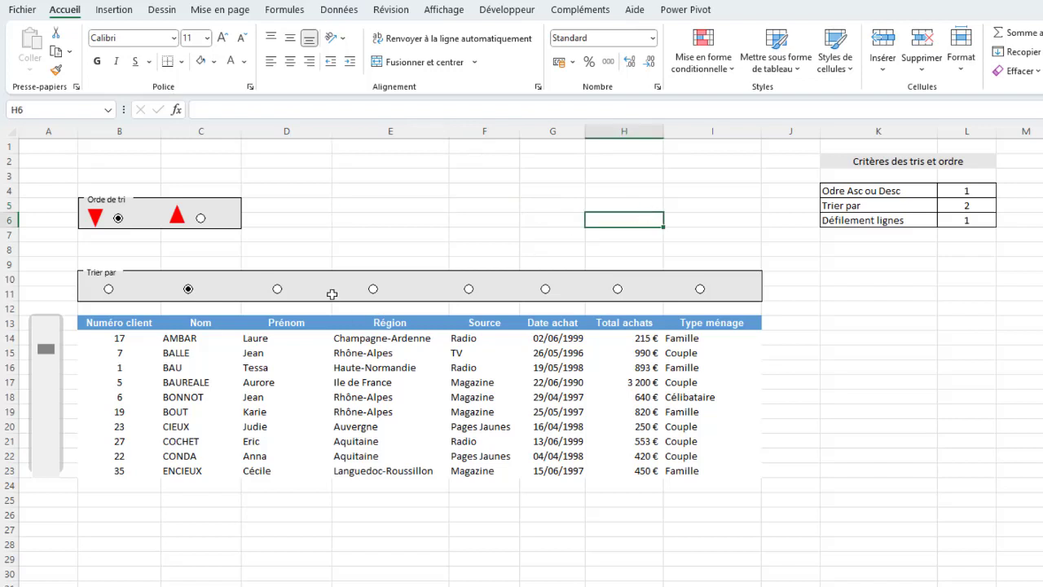
click(278, 289)
Select the client table data and start a new formula-based conditional formatting rule.
click(109, 291)
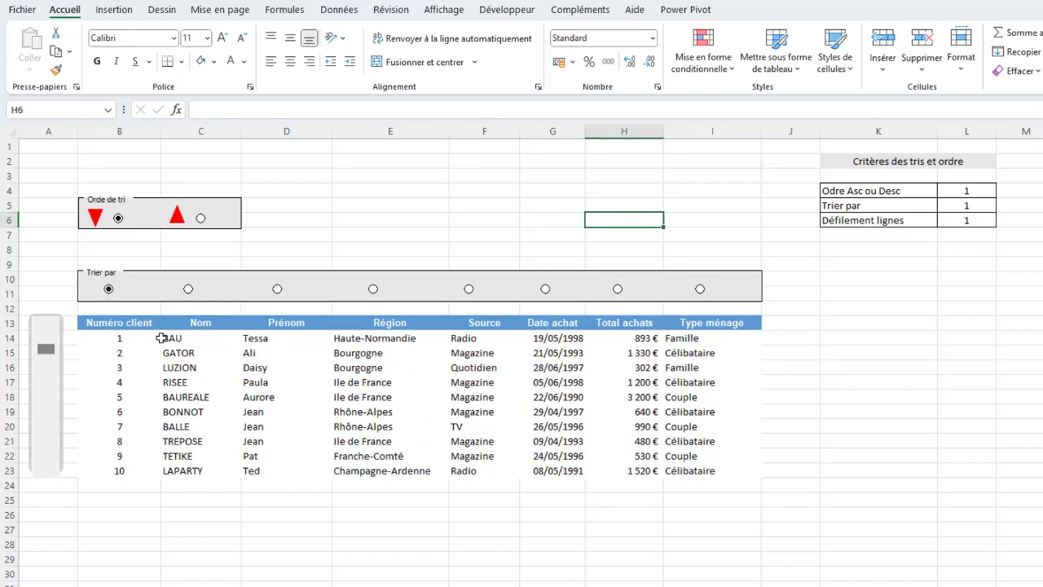
mouse_move(117, 338)
mouse_down()
mouse_move(478, 337)
mouse_move(703, 465)
mouse_up()
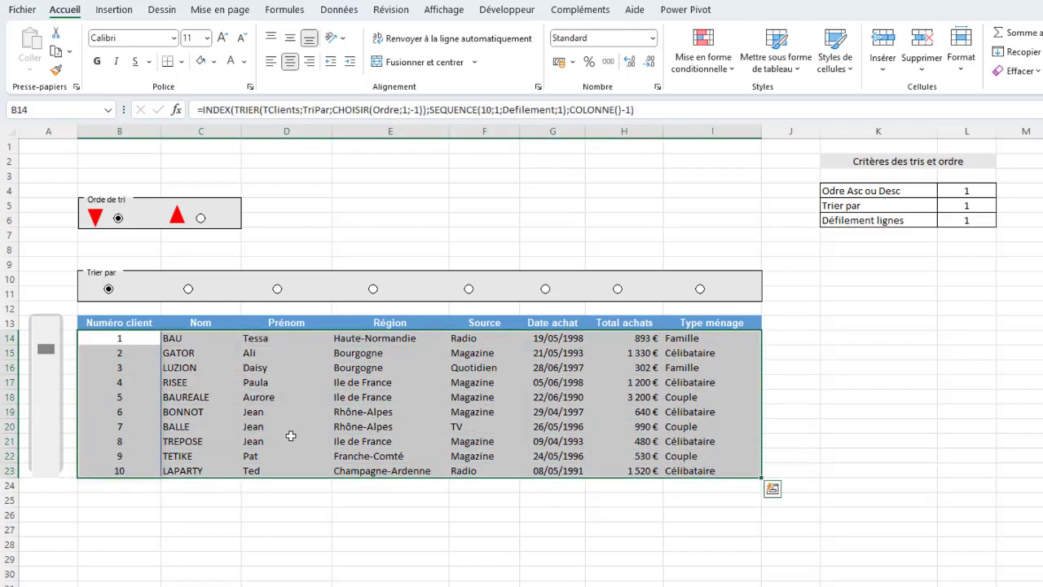
click(702, 69)
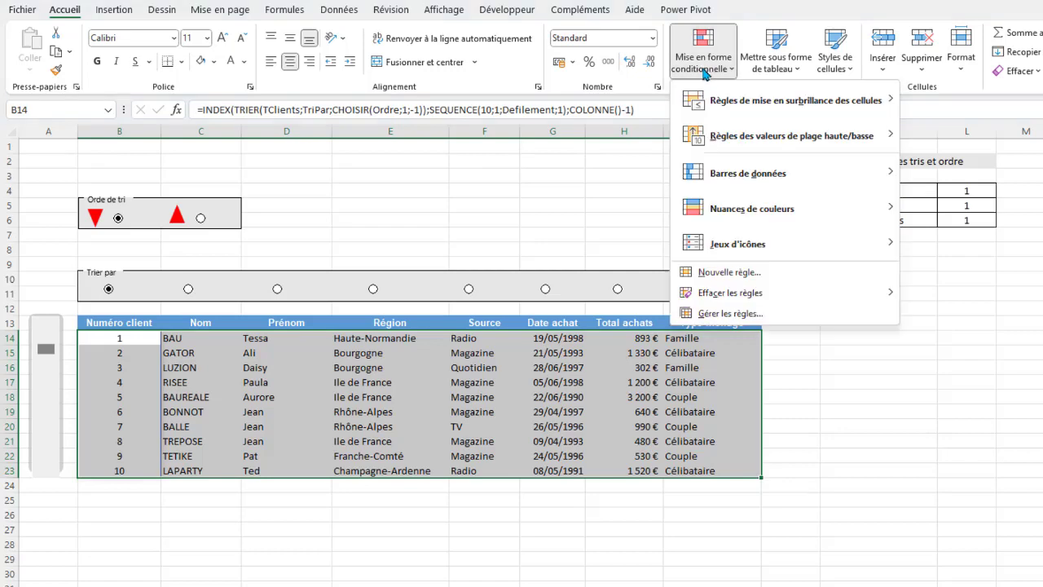
click(703, 272)
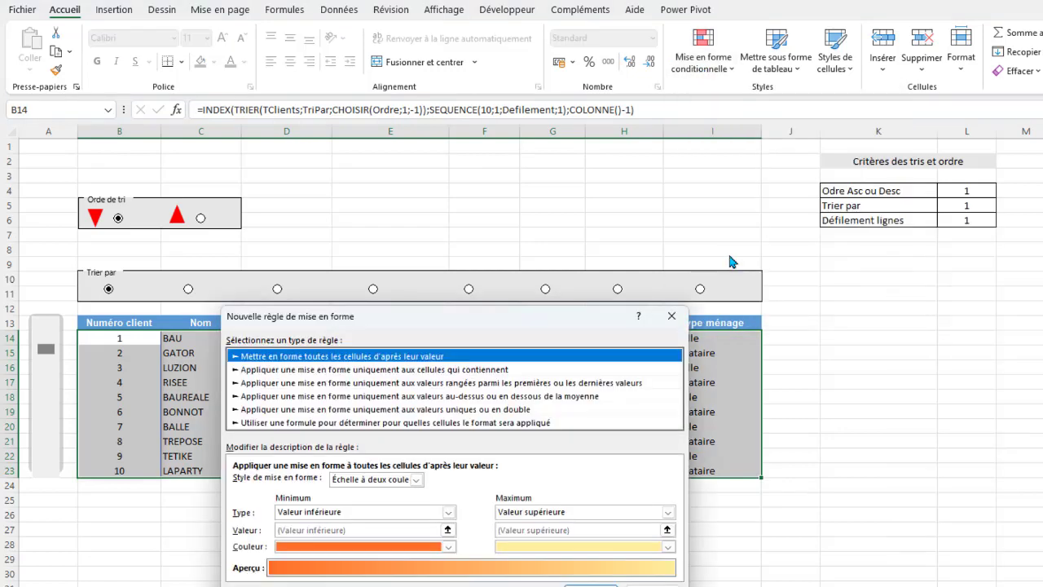
drag(566, 312, 1042, 263)
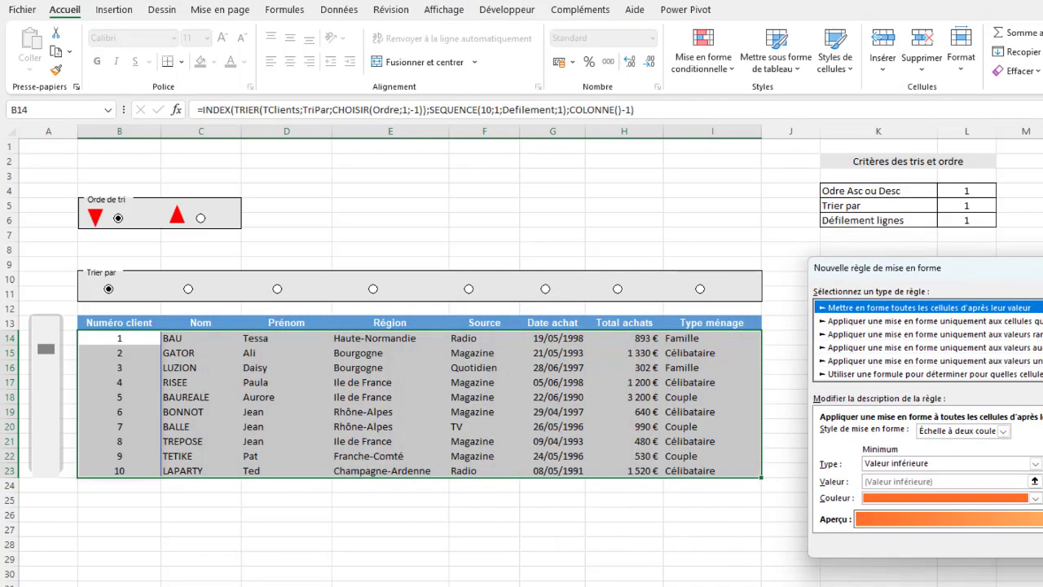
click(907, 374)
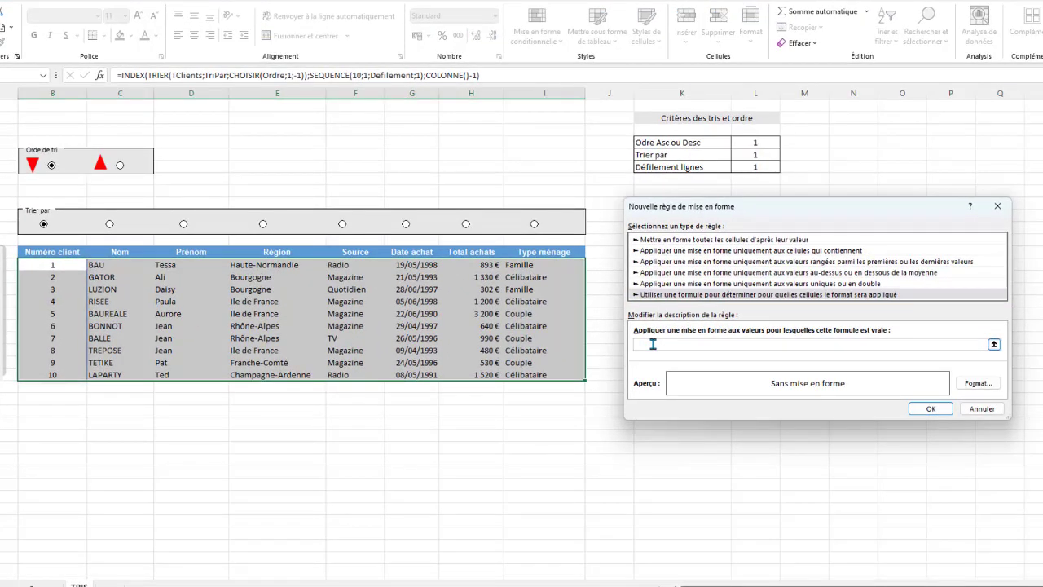
text(=)
Enter the rule formula =$L$5=COLONNE()-1, pointing at the Trier par cell L5.
click(667, 349)
click(50, 265)
text(=C)
text(OLONNZ)
text(()-1)
drag(659, 344, 636, 345)
click(752, 154)
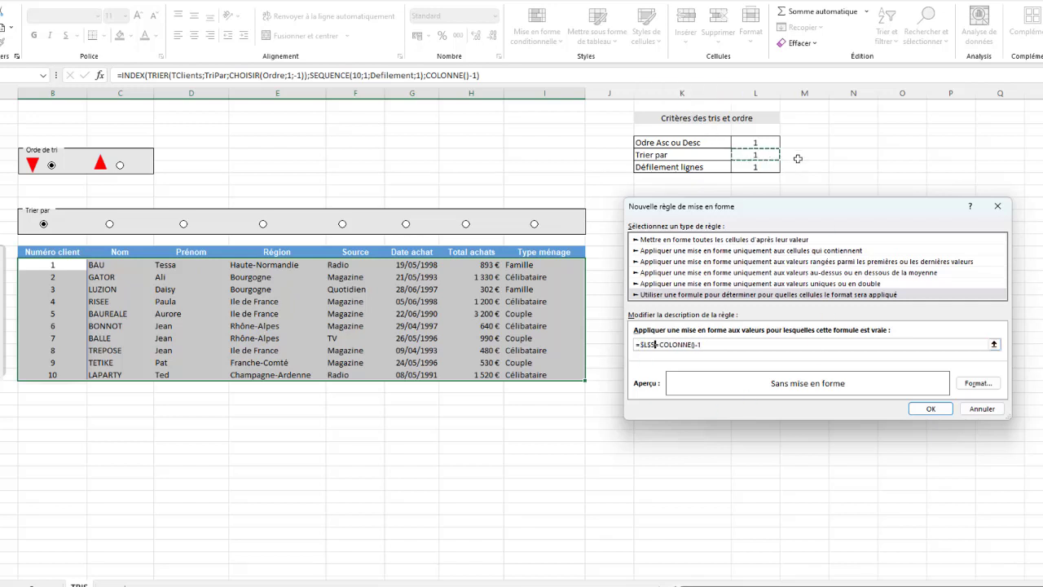
Set the rule's format to bold text on a light-blue fill and apply it.
click(978, 383)
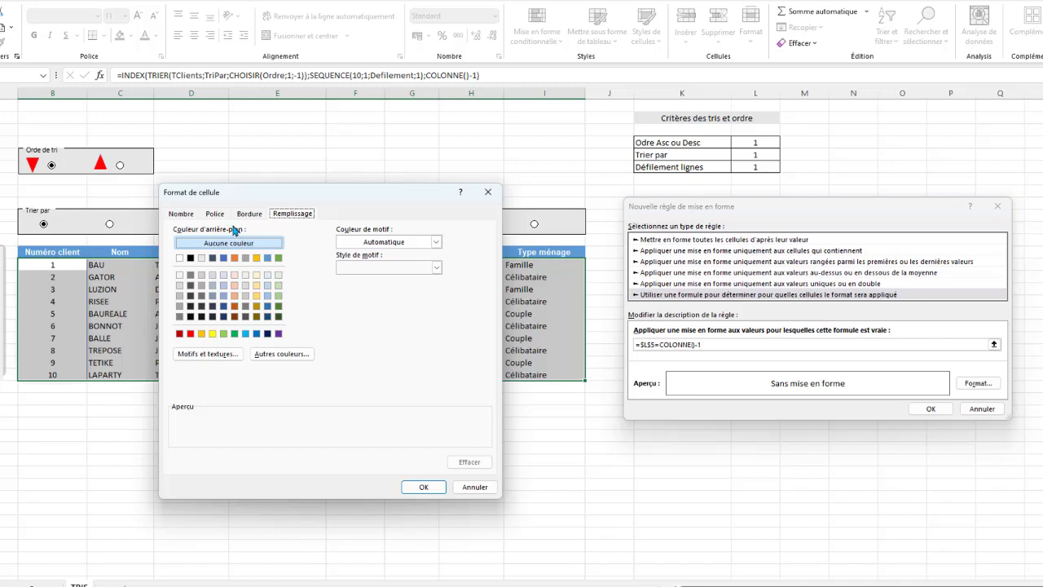
click(216, 213)
click(356, 270)
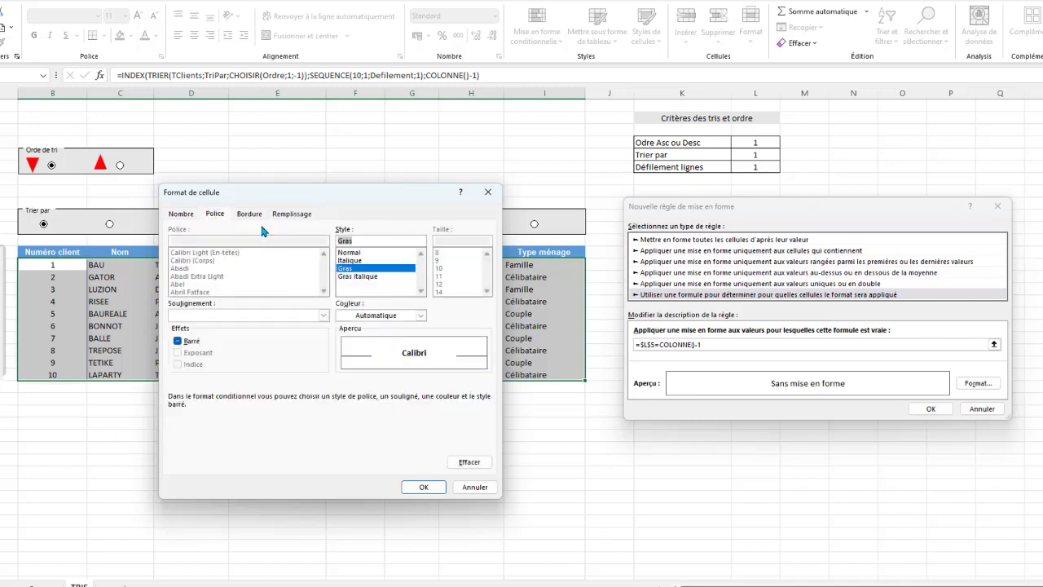
click(293, 215)
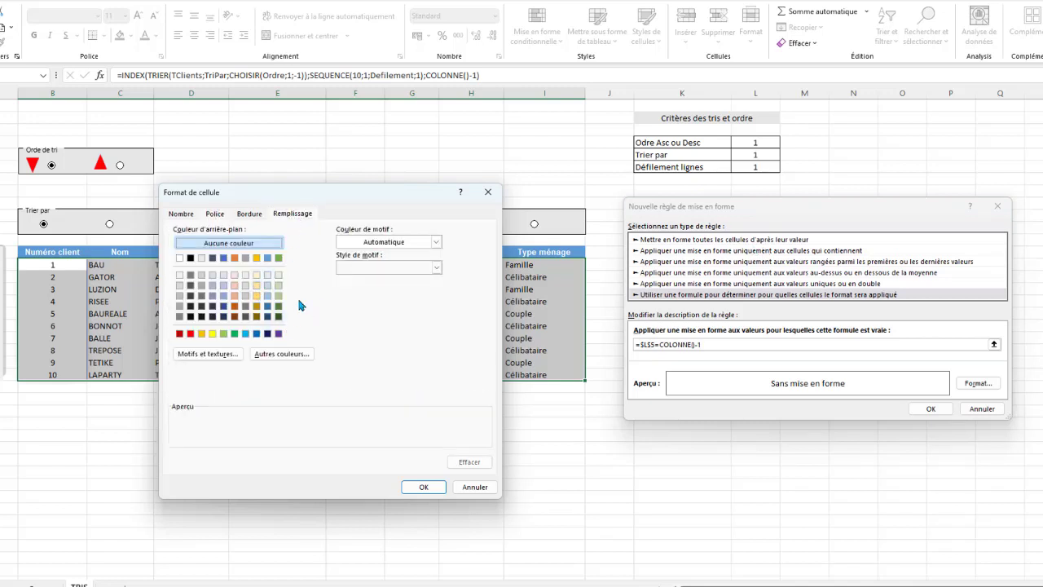
click(267, 274)
click(424, 487)
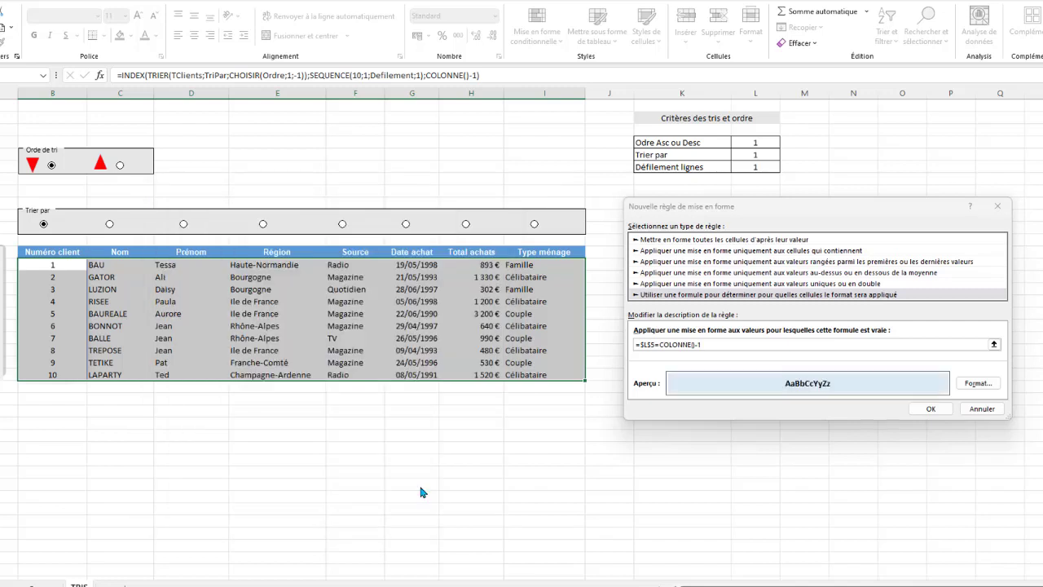
click(931, 408)
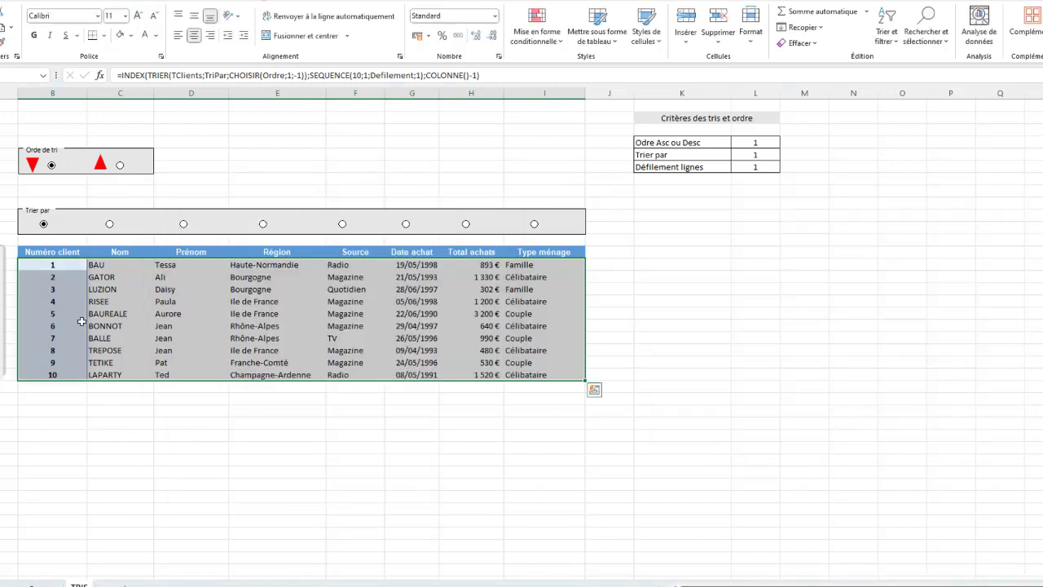
Test the highlight by sorting by Région, Date achat, Total achats, then Numéro client.
mouse_move(55, 266)
mouse_down()
mouse_move(62, 357)
mouse_move(52, 377)
mouse_up()
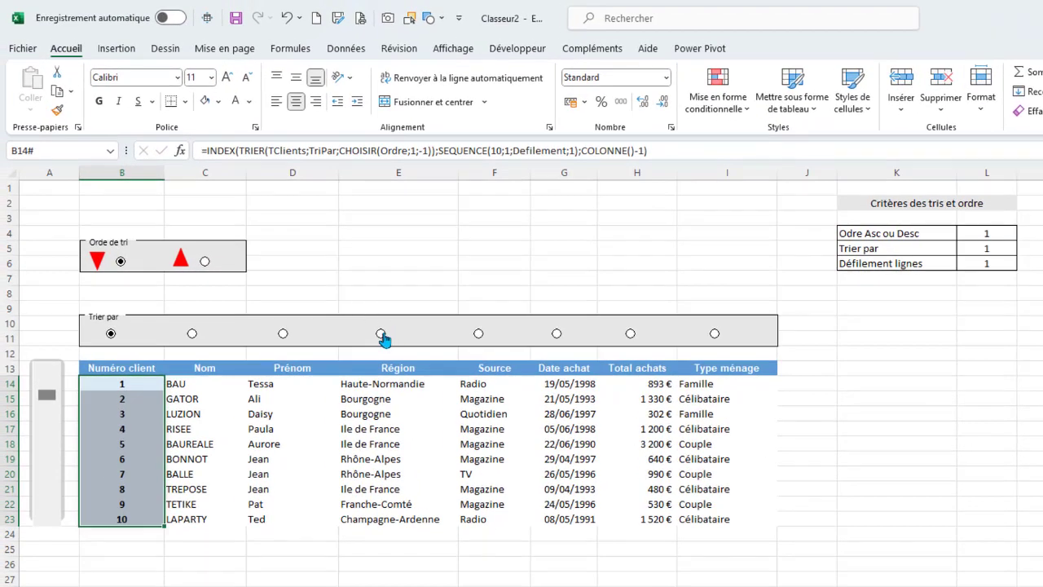
click(382, 335)
click(556, 334)
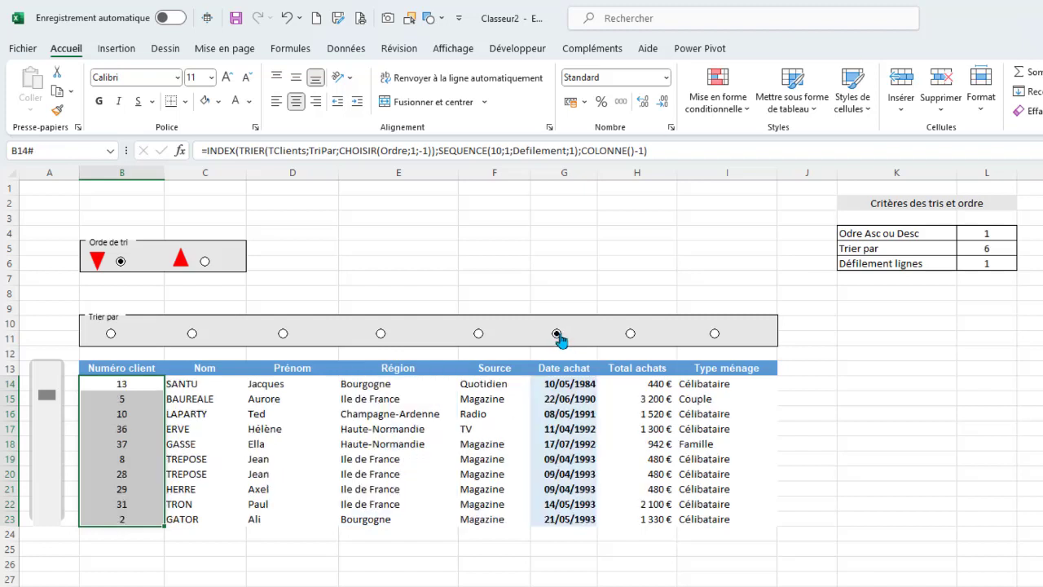
click(630, 333)
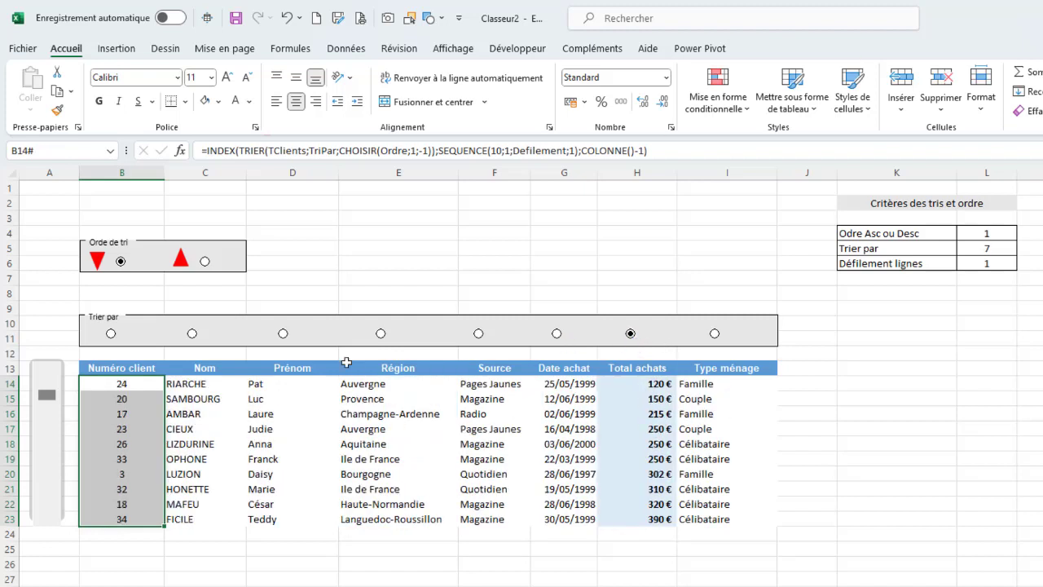
click(111, 333)
click(529, 560)
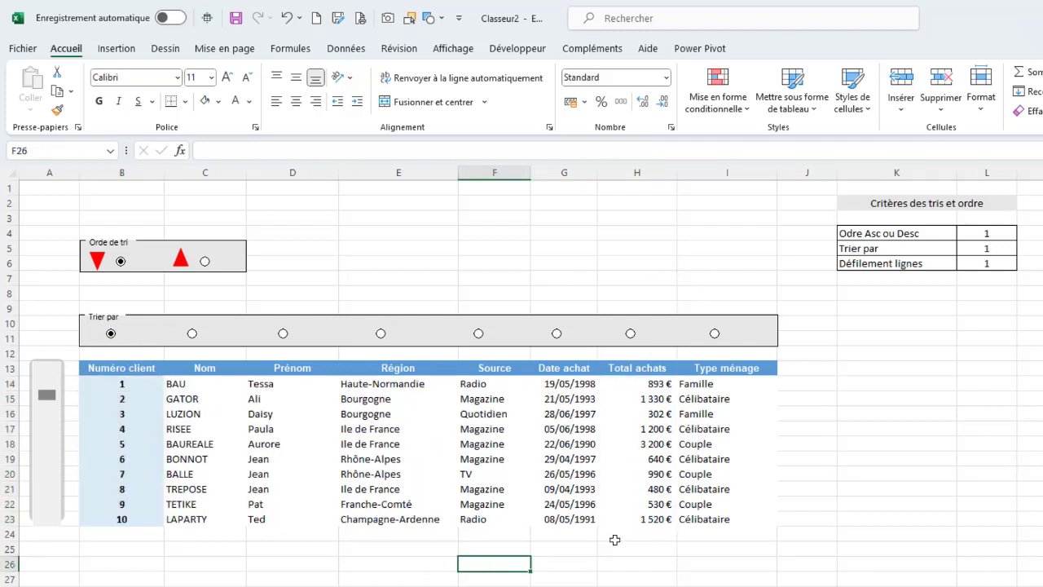
click(571, 248)
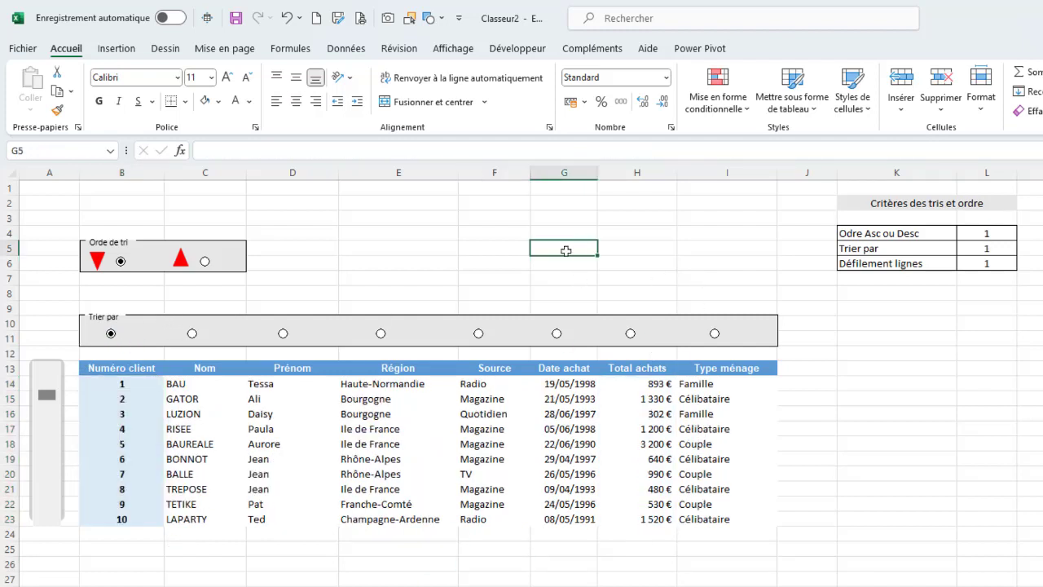
Hide the worksheet gridlines and the criteria columns K and L.
click(457, 50)
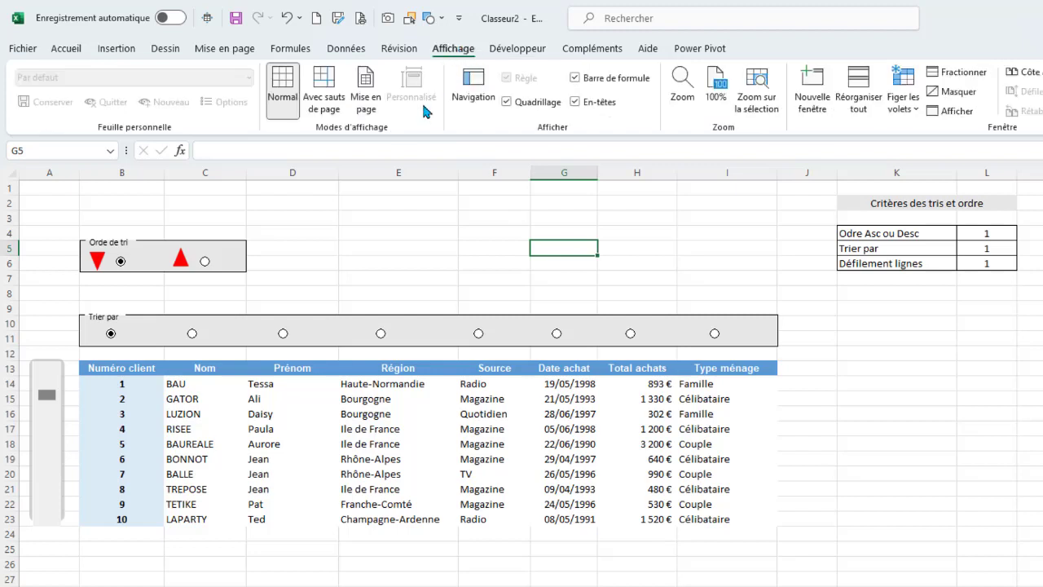
click(506, 102)
click(563, 218)
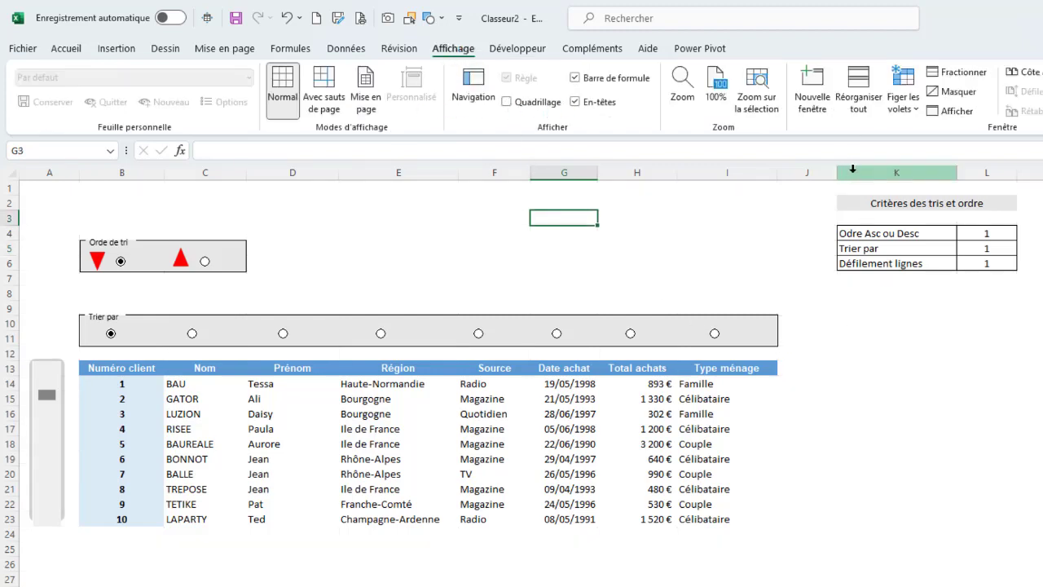
drag(852, 169, 982, 173)
right_click(984, 176)
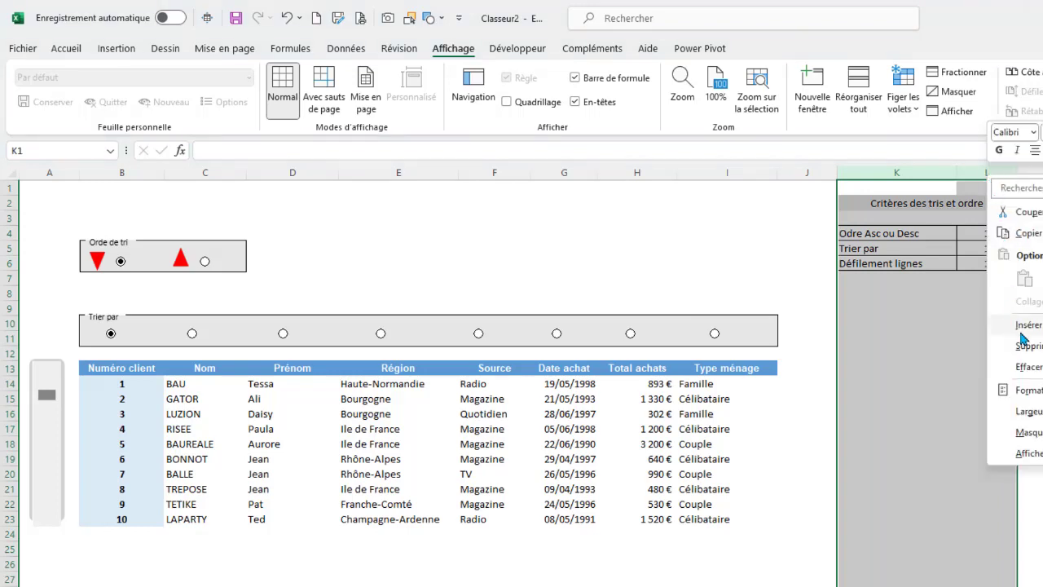
click(1028, 432)
click(1029, 397)
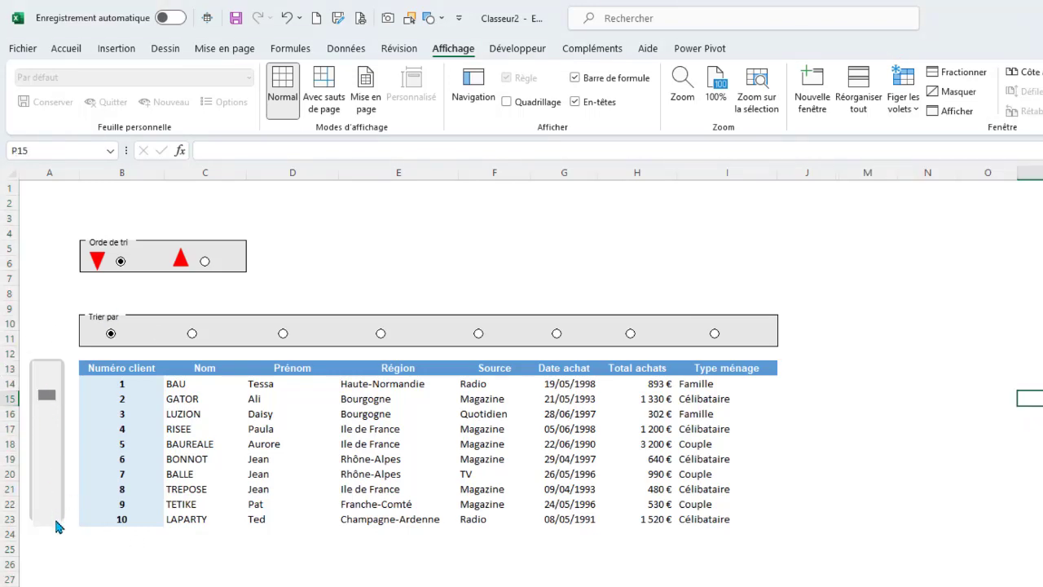
Test the scroll bar, jumping the client list to its end and back to clients 1–10.
click(51, 462)
click(52, 479)
drag(49, 398, 51, 511)
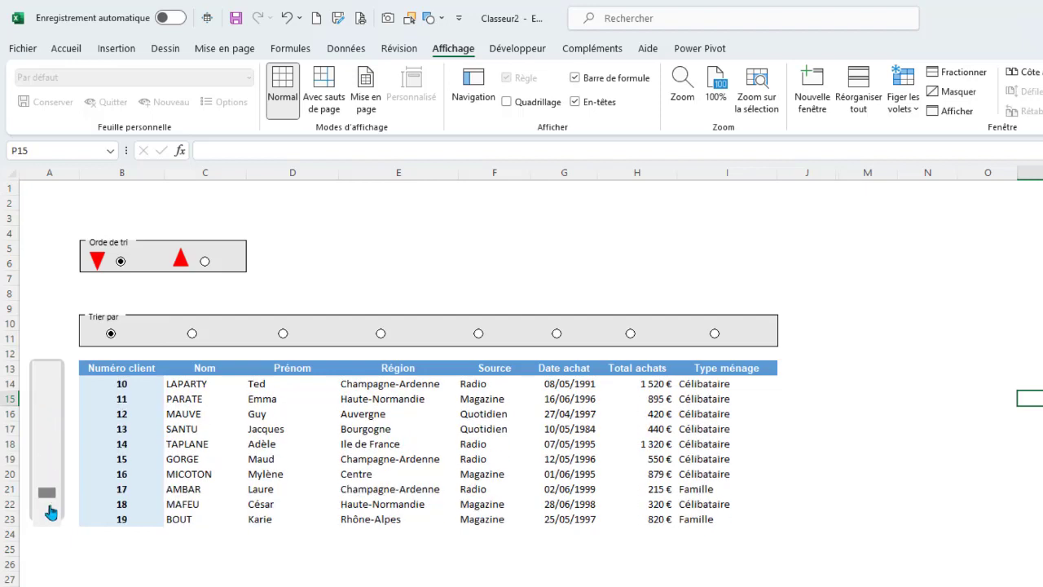
drag(47, 493, 47, 483)
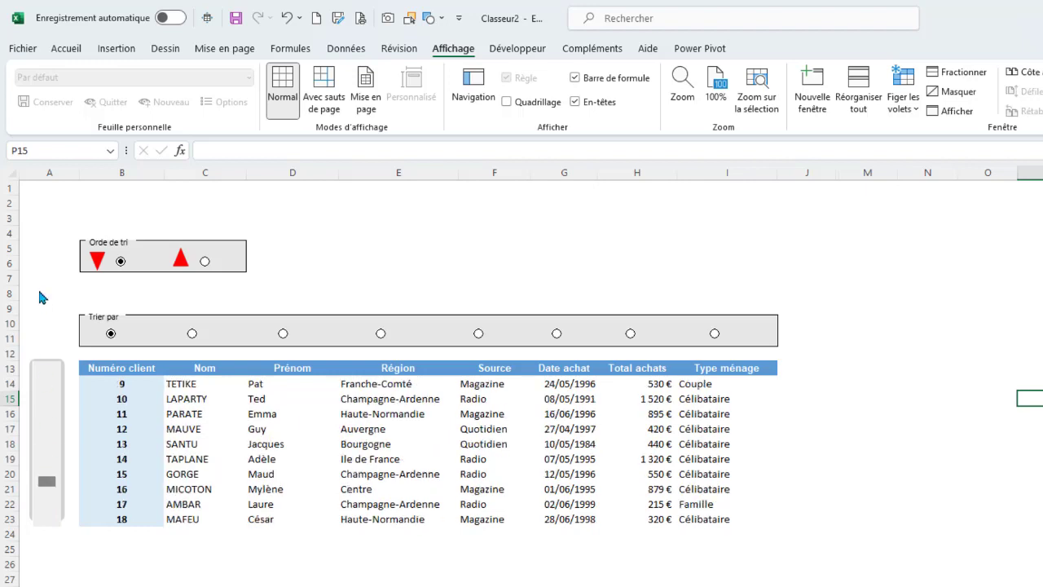
click(62, 518)
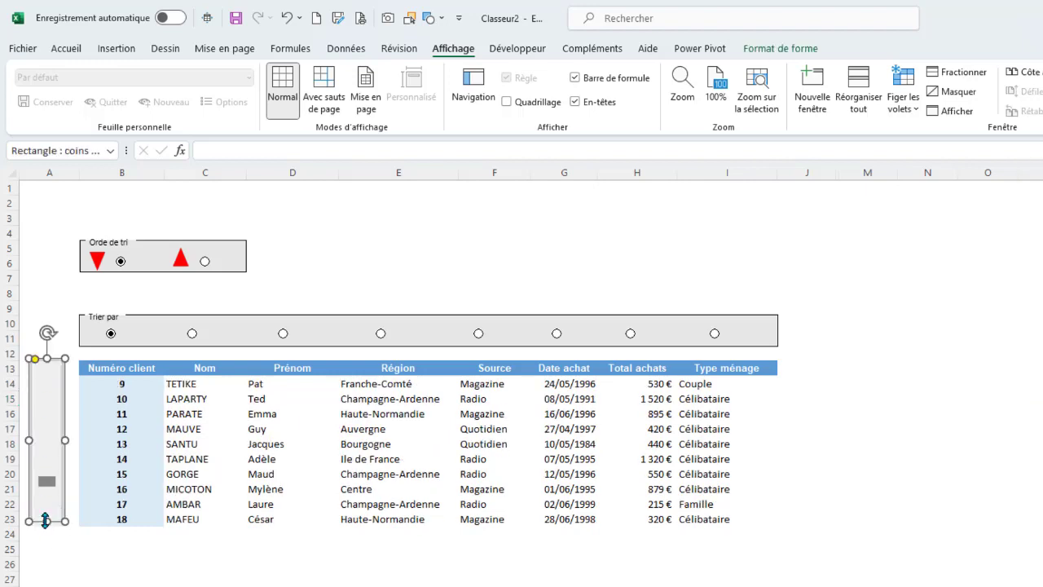
click(97, 566)
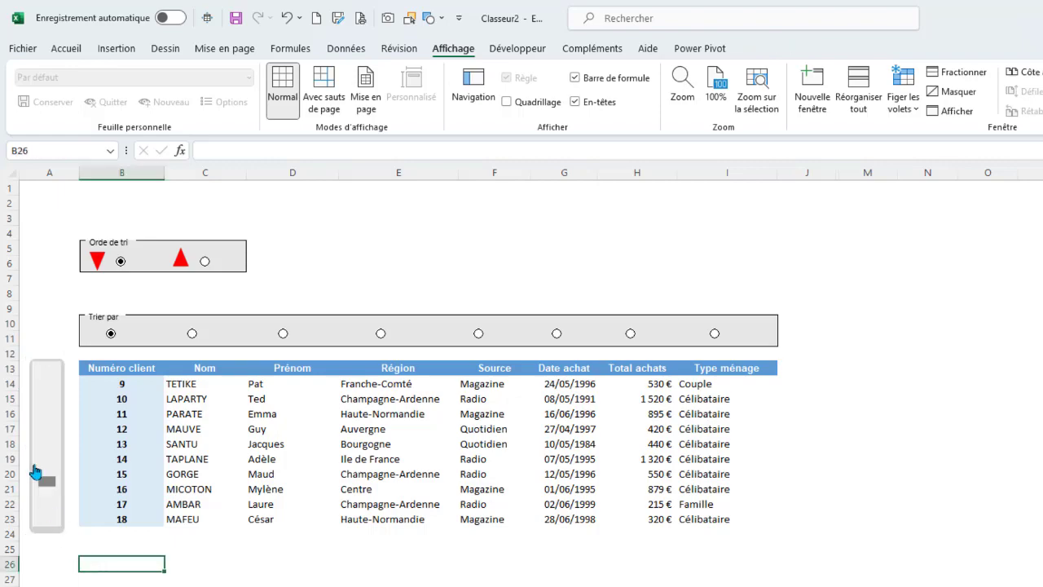
click(48, 390)
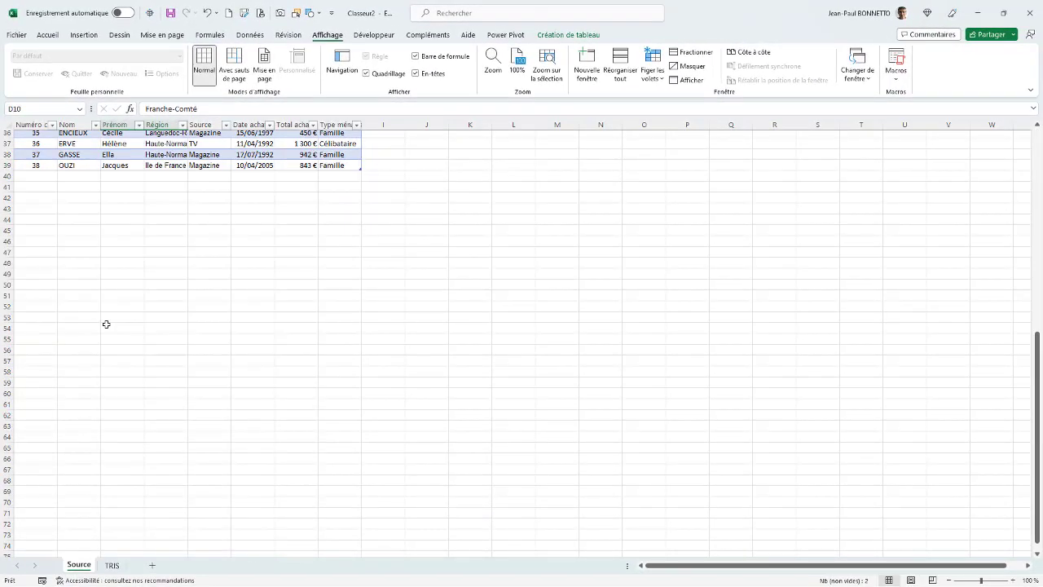
On TRIS, cycle the sort through Nom, Prénom, Région, Source, Date achat and Total achats, ending on Type ménage.
click(110, 564)
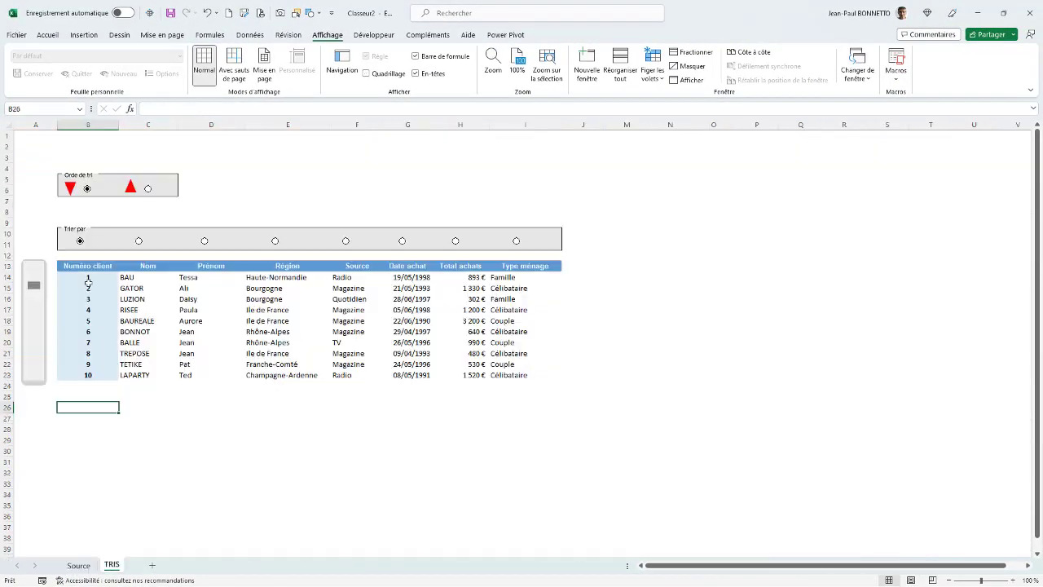
click(140, 241)
click(205, 241)
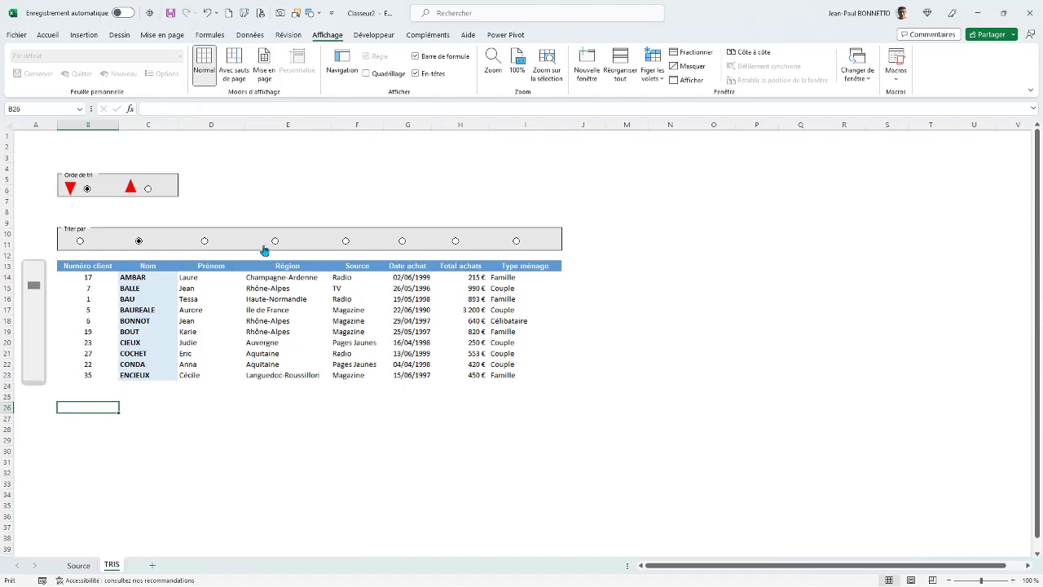
click(274, 241)
click(345, 241)
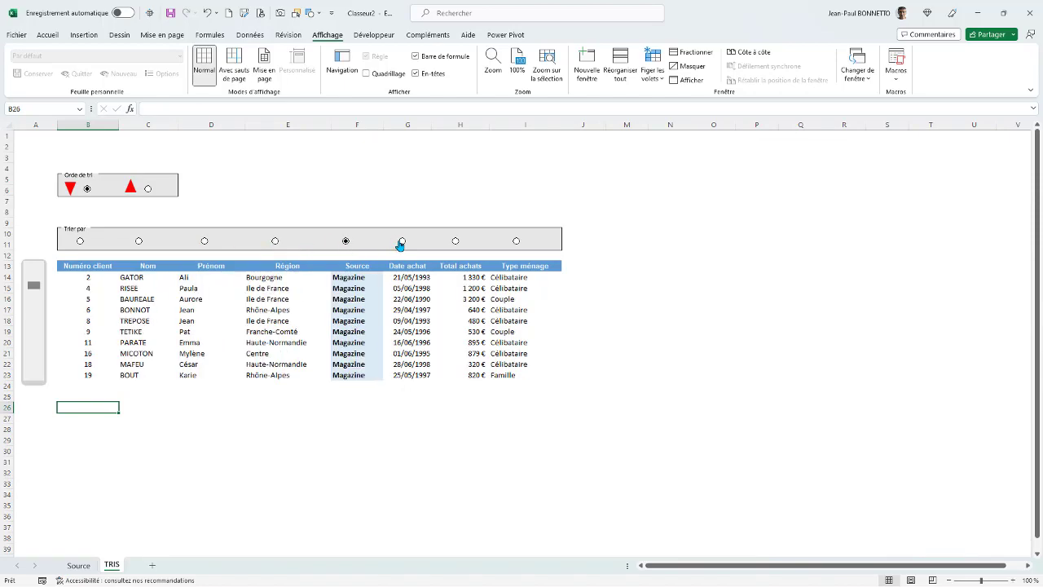
click(456, 241)
click(516, 242)
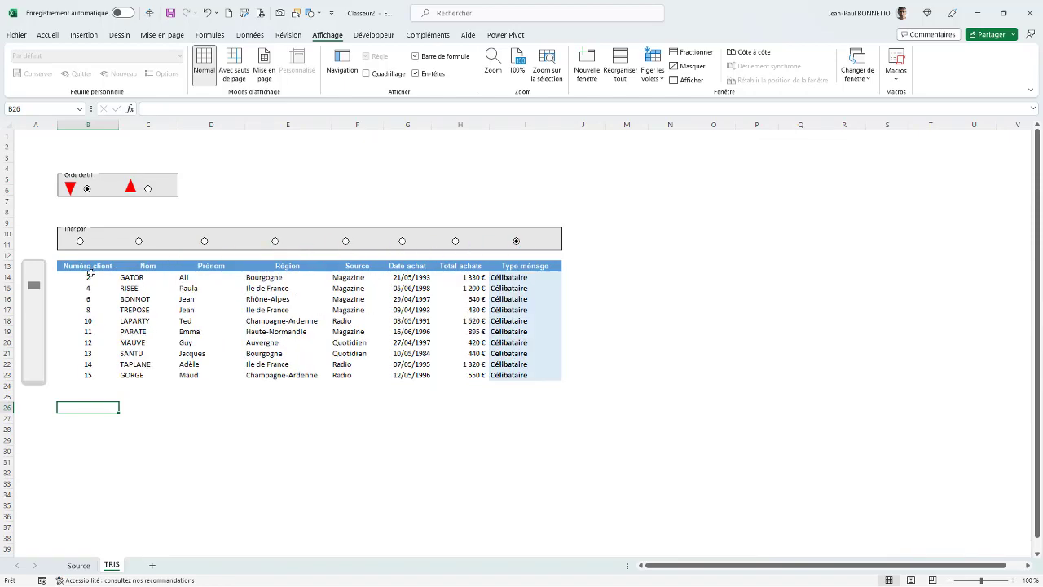
click(86, 279)
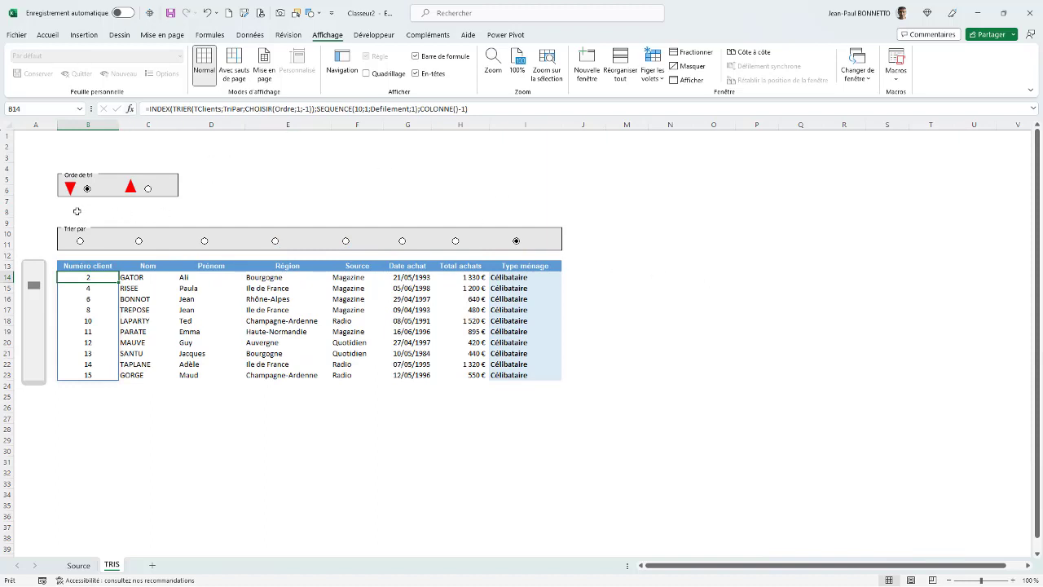
Enter =FORMULETEXTE(B14) in cell B8 to display the table's driving formula.
click(77, 211)
text(=f)
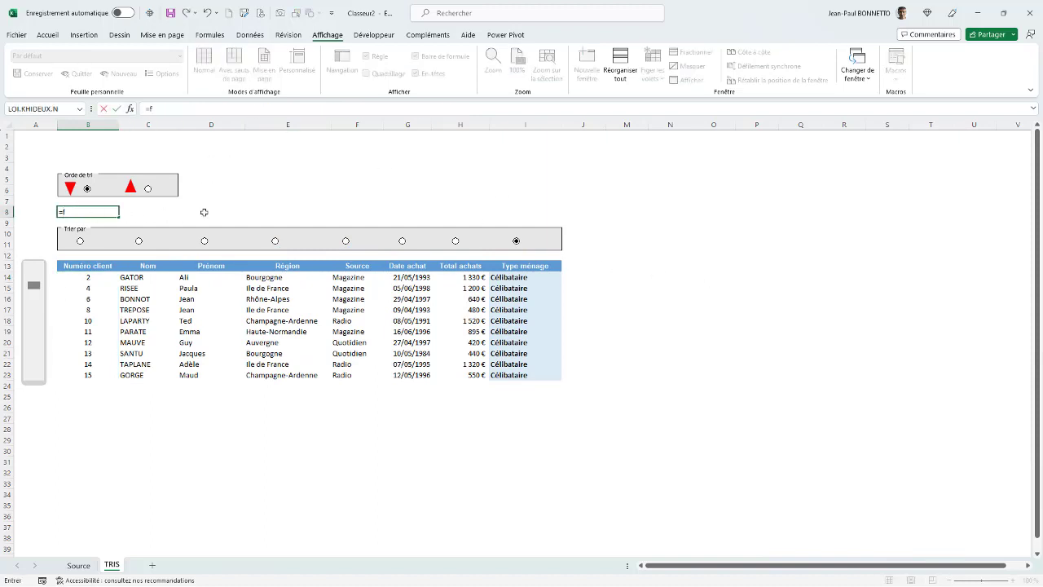
text(o)
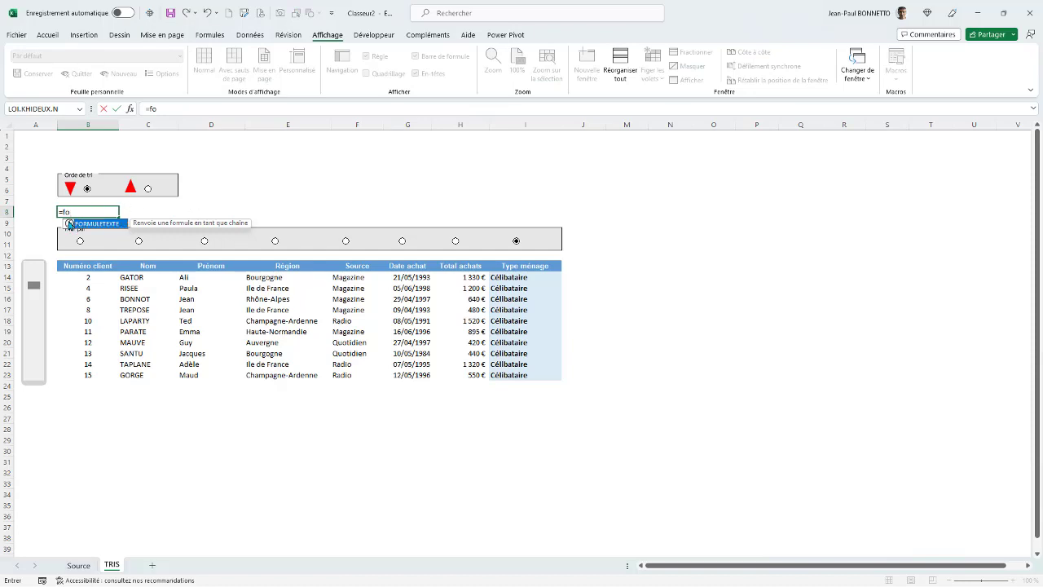
double_click(70, 225)
click(87, 277)
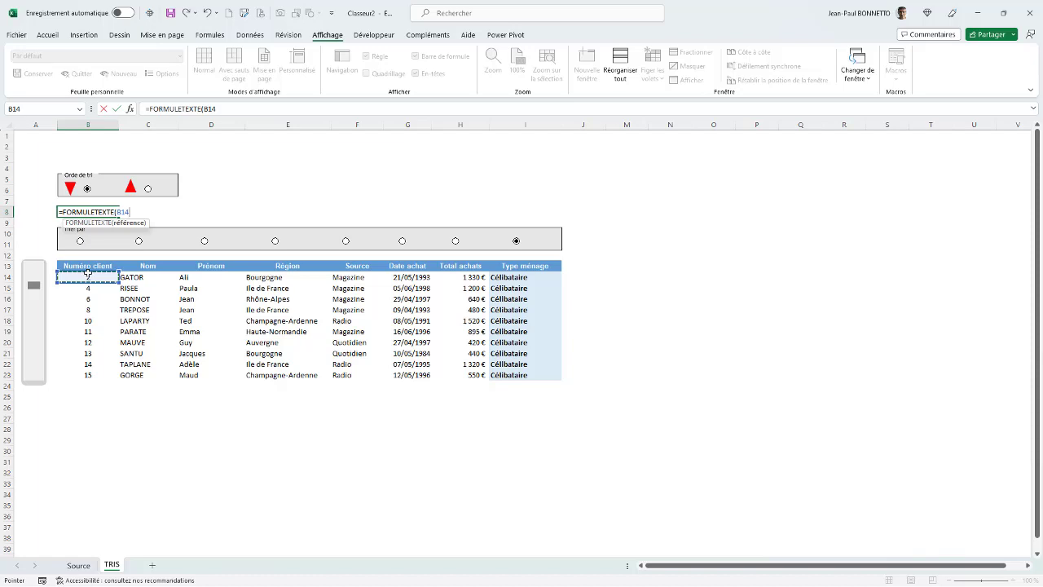
text())
key(Return)
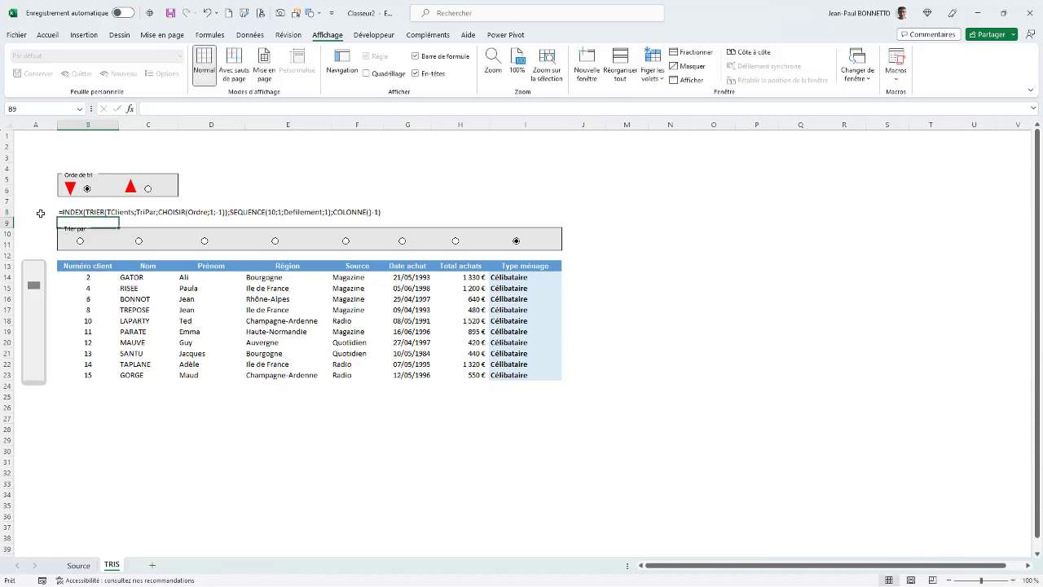
Format B8's formula text as bold, size 18, red.
click(64, 209)
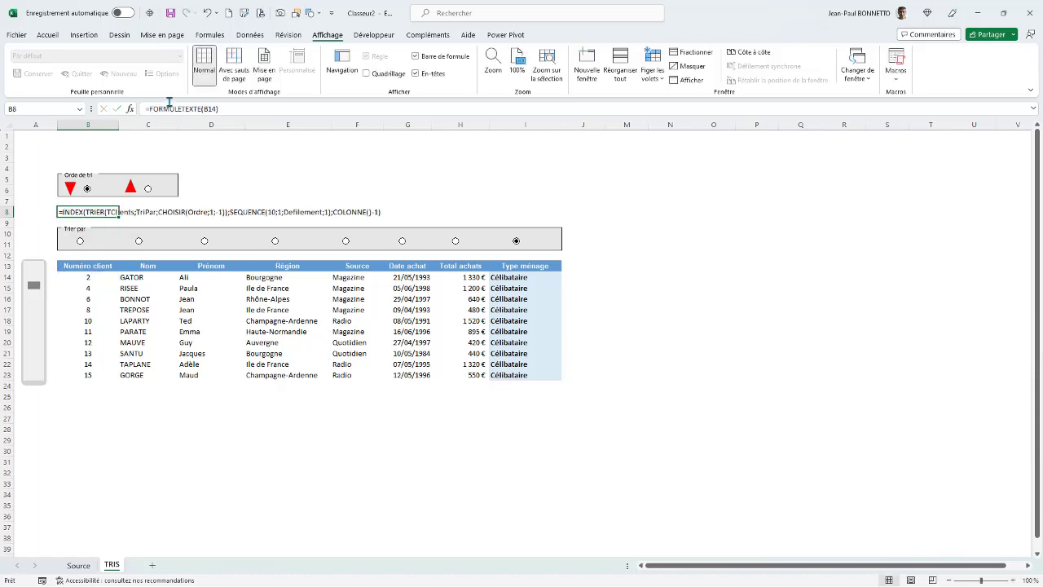
click(47, 36)
click(71, 73)
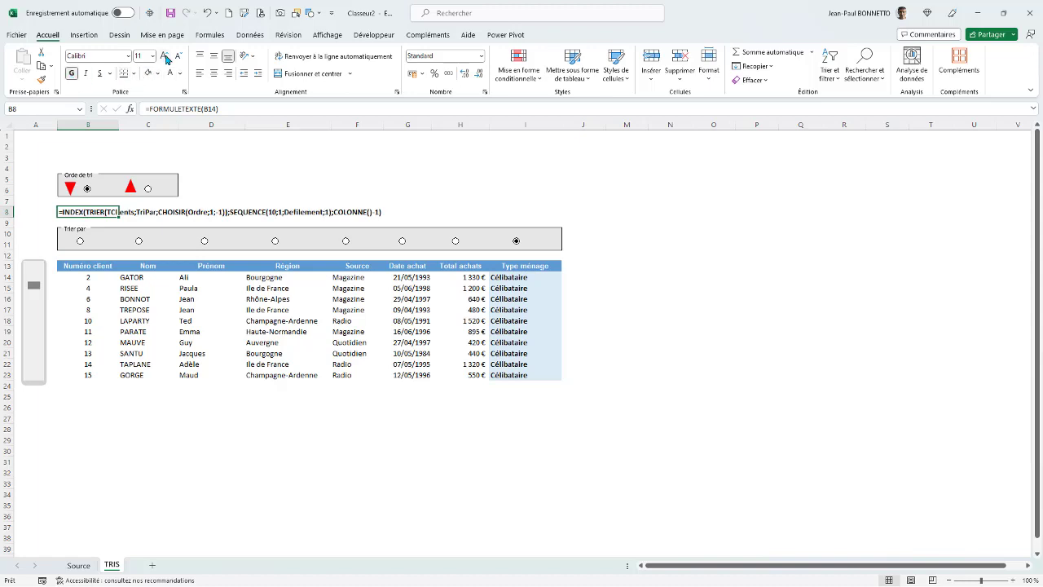
click(165, 56)
click(165, 56)
click(164, 56)
click(164, 56)
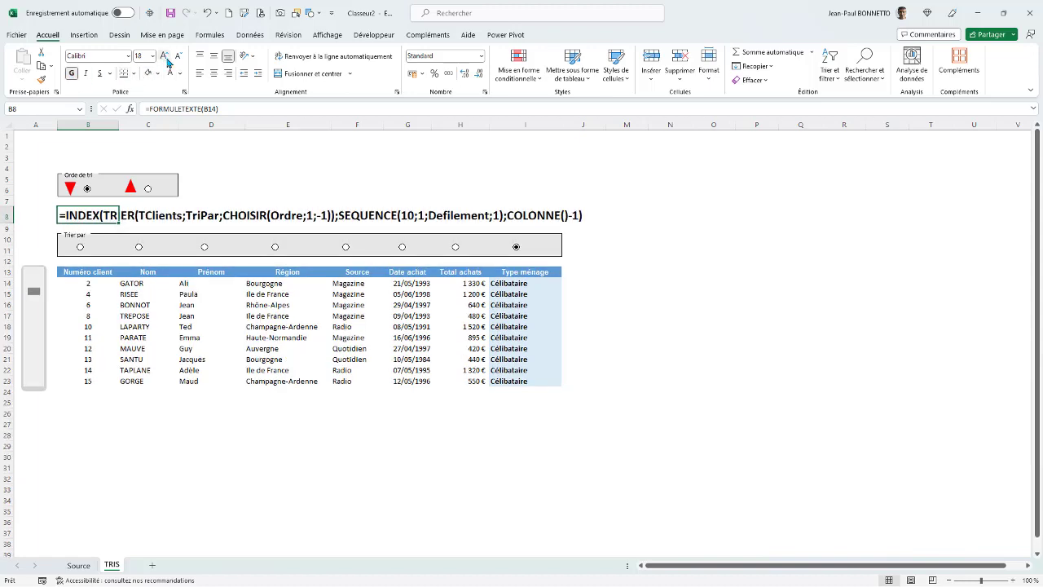
click(180, 73)
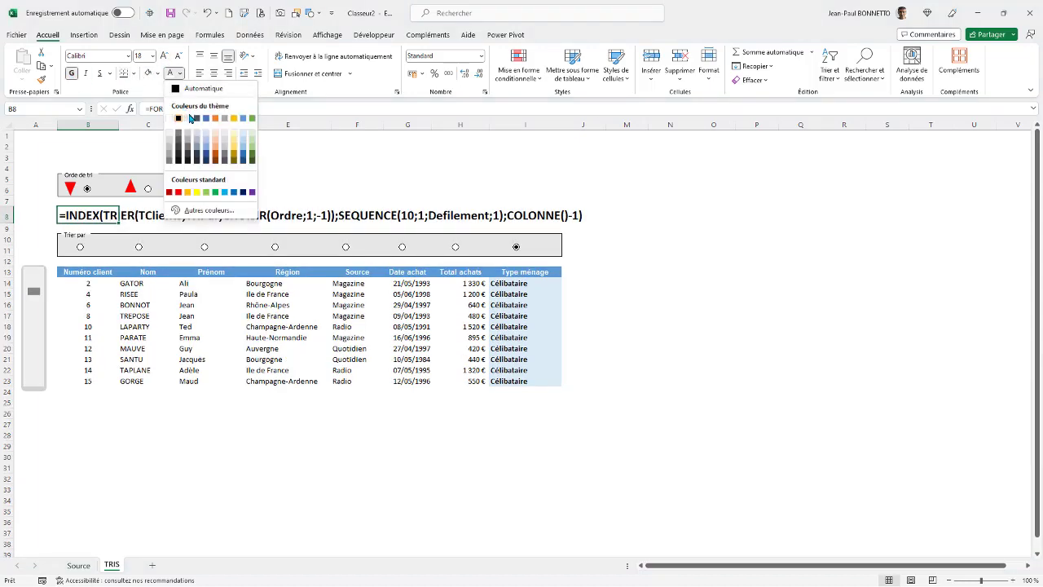
click(178, 192)
Try sorting by Nom, Prénom and Région, then return the table to Numéro client order.
click(484, 177)
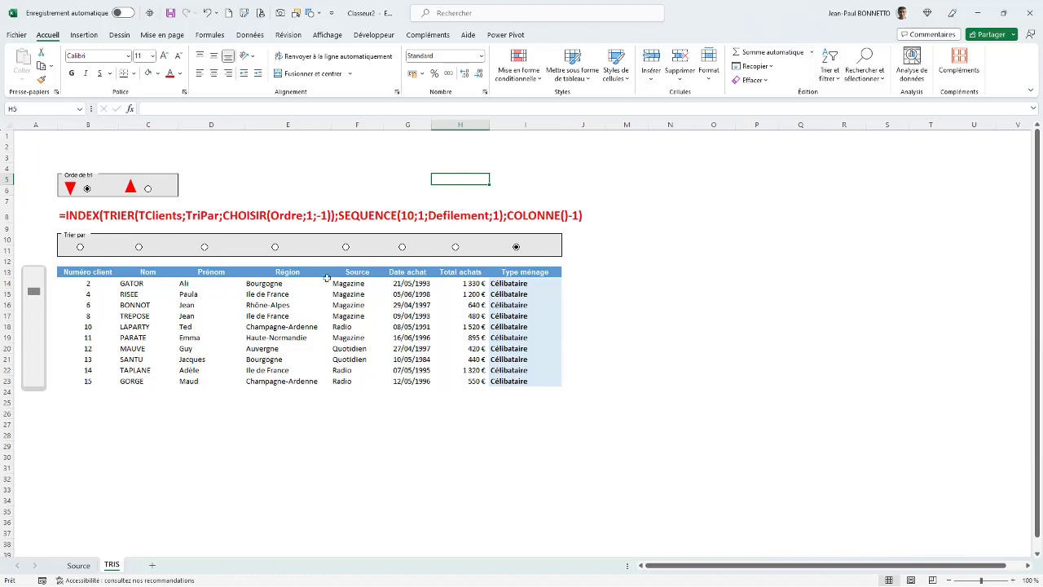
click(326, 169)
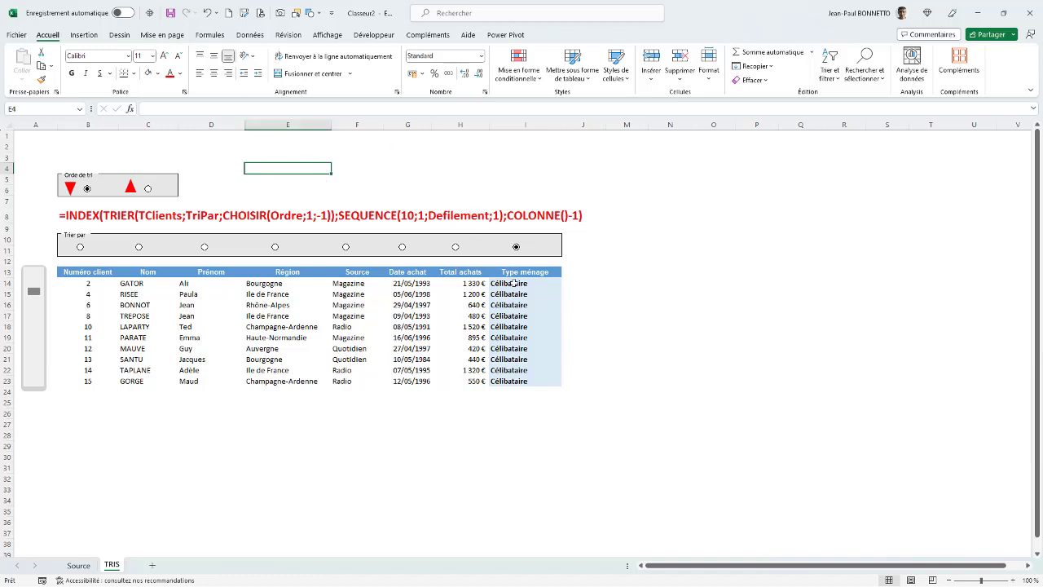
click(276, 141)
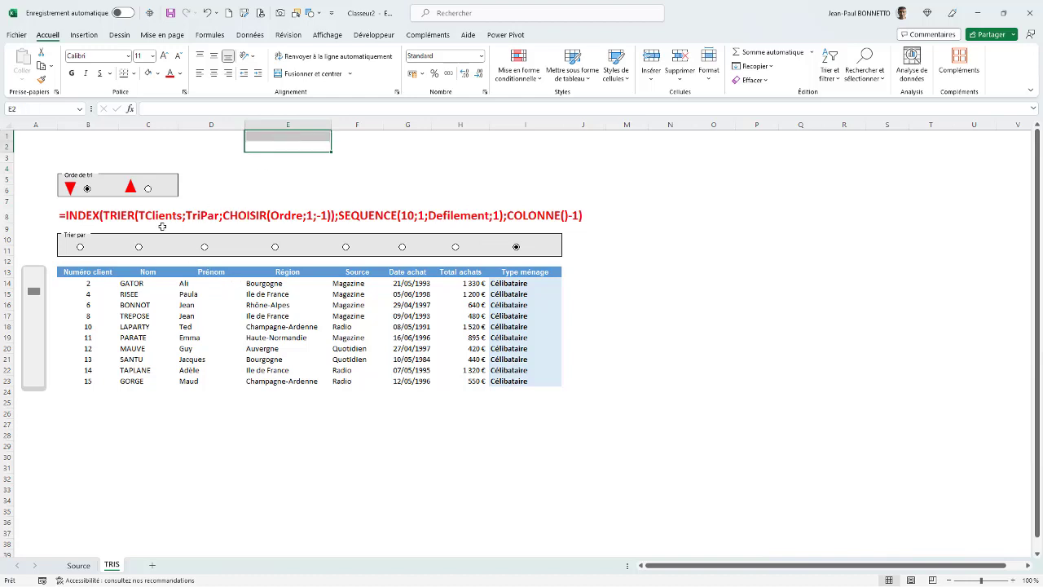
click(139, 247)
click(203, 247)
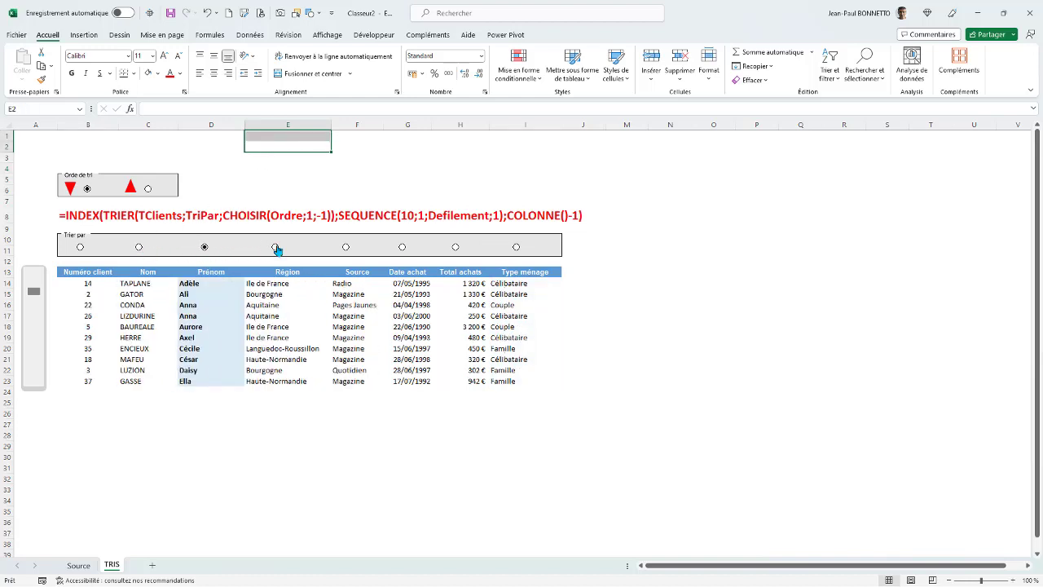
click(275, 247)
click(81, 247)
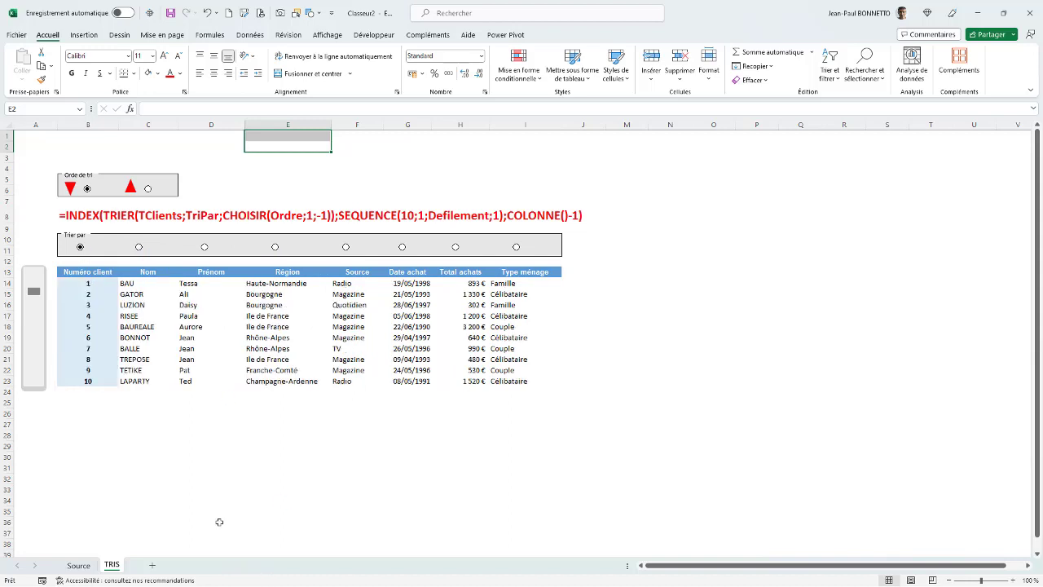
scroll(219, 521, down, 6)
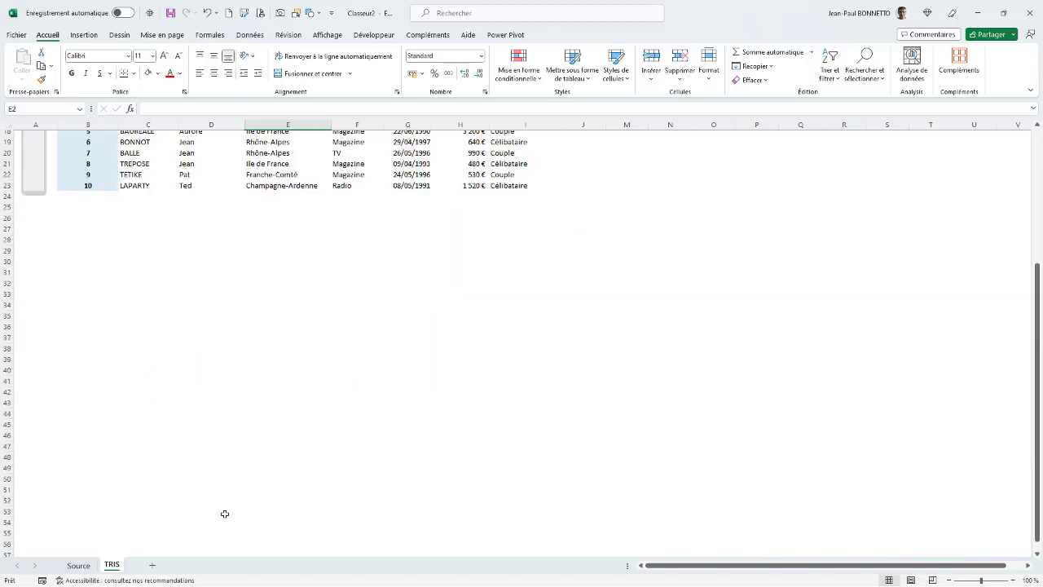
scroll(276, 535, up, 6)
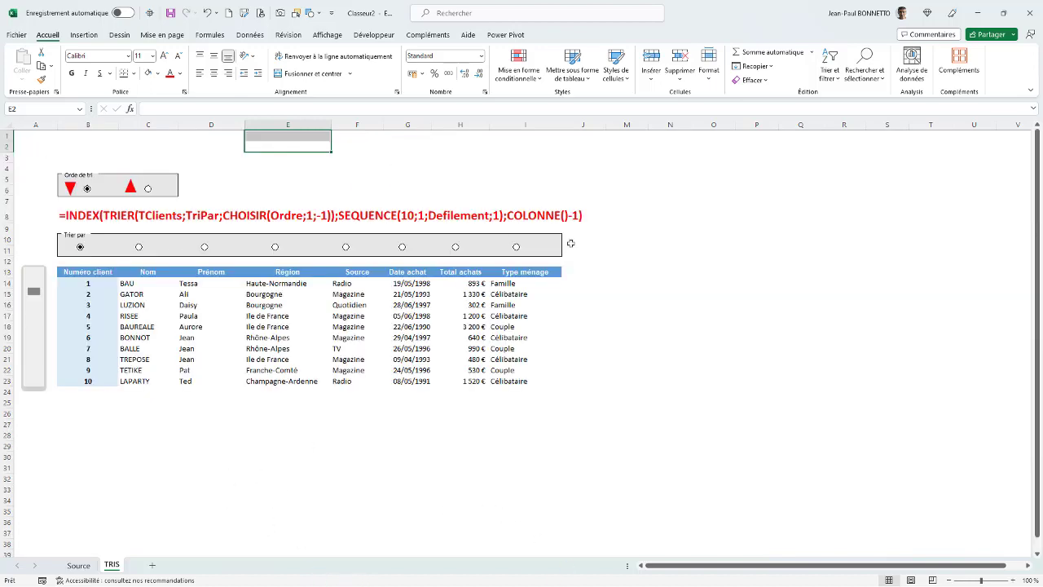